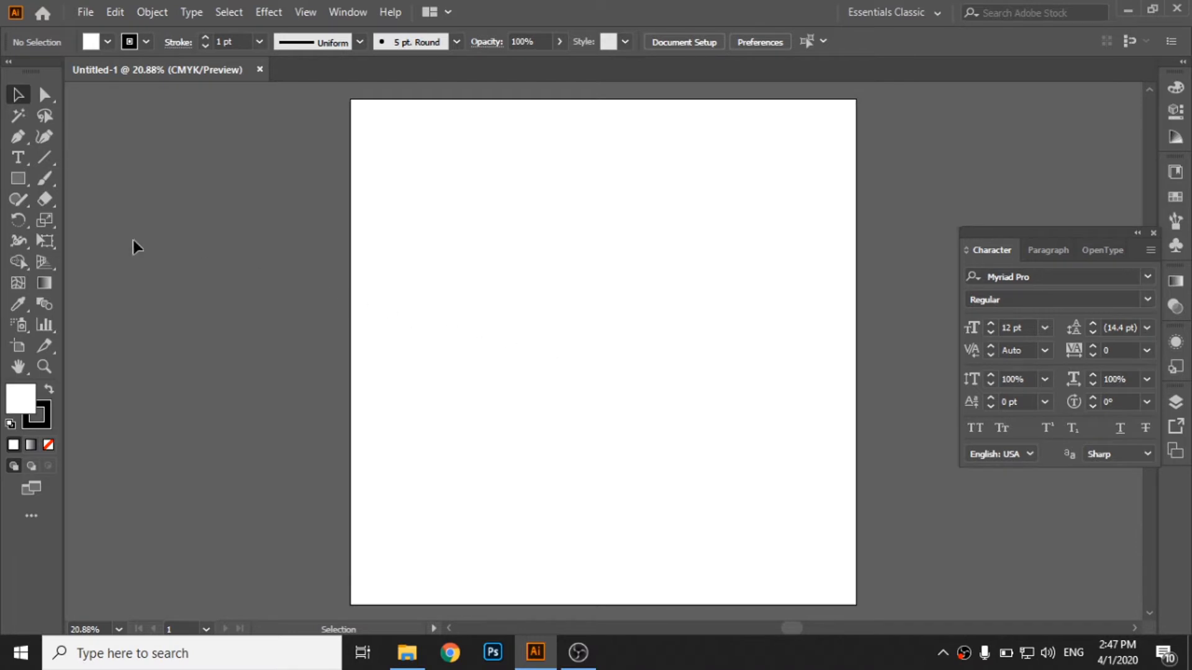
Step: Examine the shape tools grouped with the Rectangle tool
{"action": "left_click", "coordinate": [23, 177]}
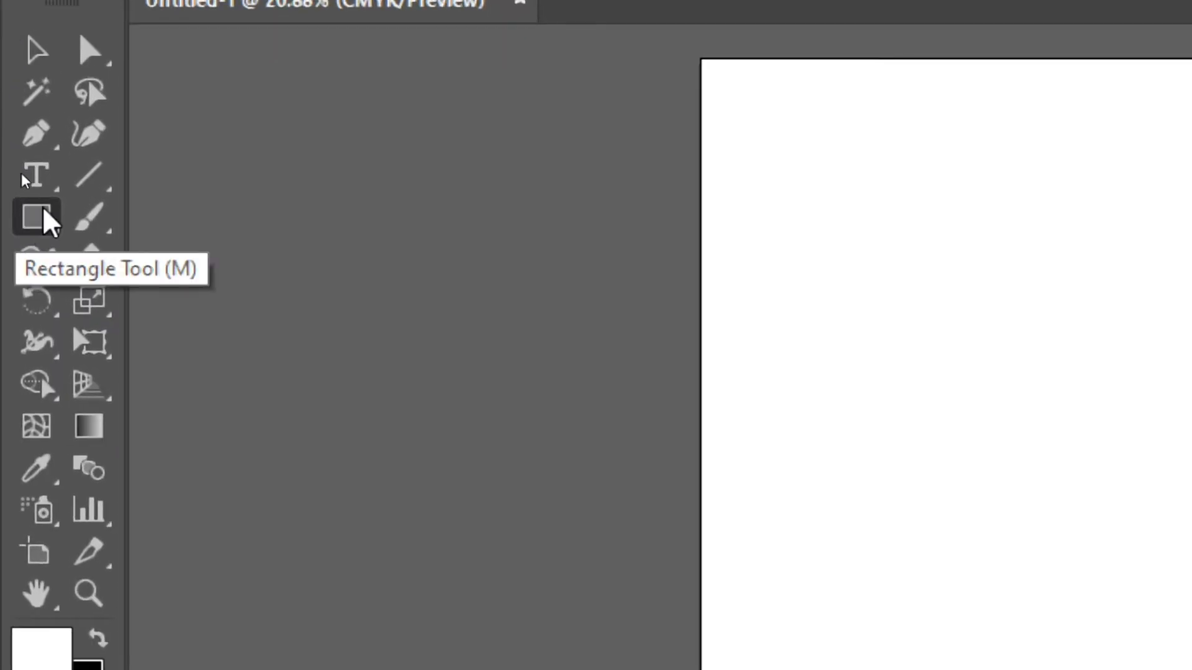
{"action": "left_click", "coordinate": [44, 211]}
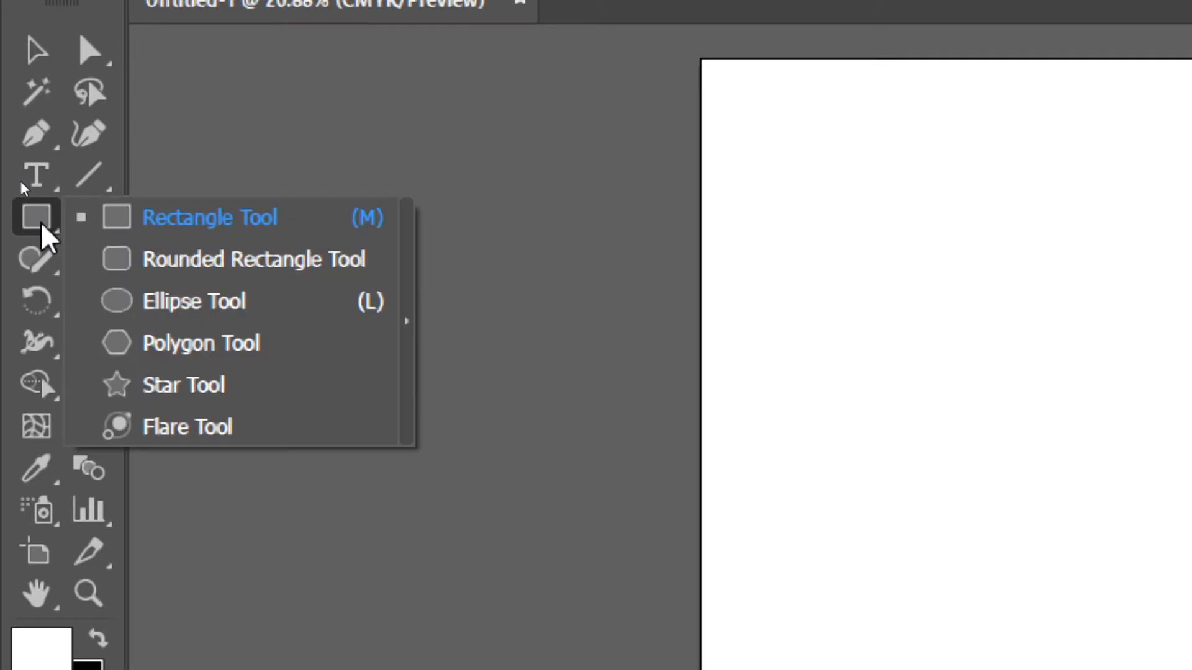
{"action": "left_click", "coordinate": [41, 225]}
{"action": "left_click", "coordinate": [42, 225]}
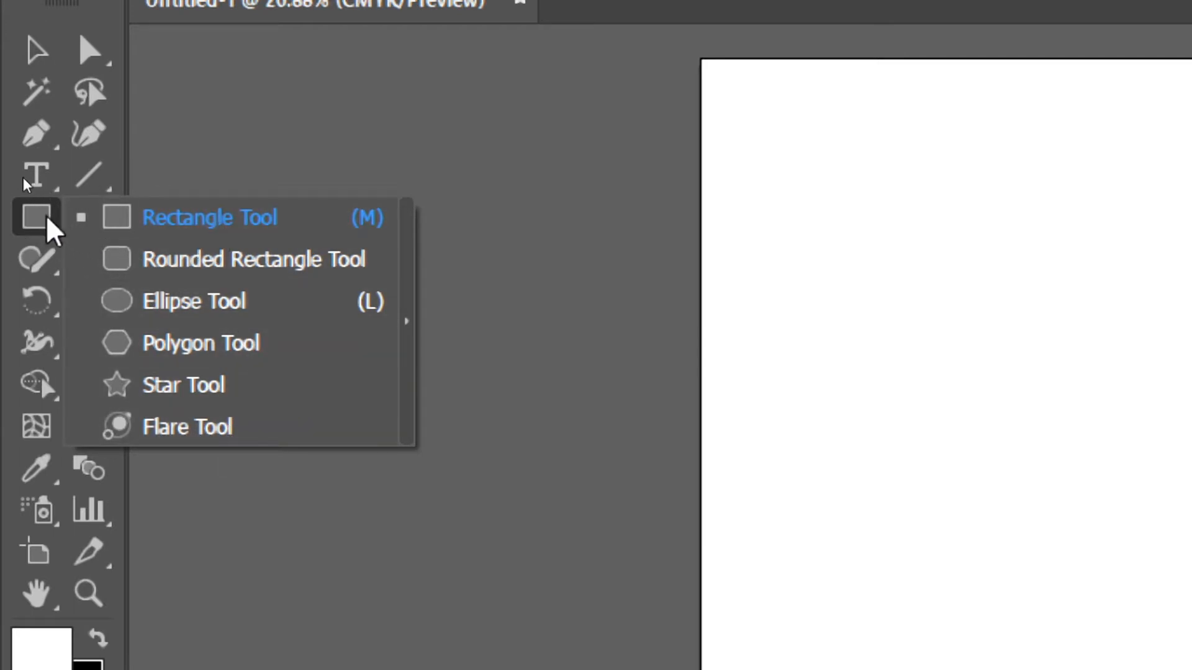
{"action": "left_click", "coordinate": [53, 229]}
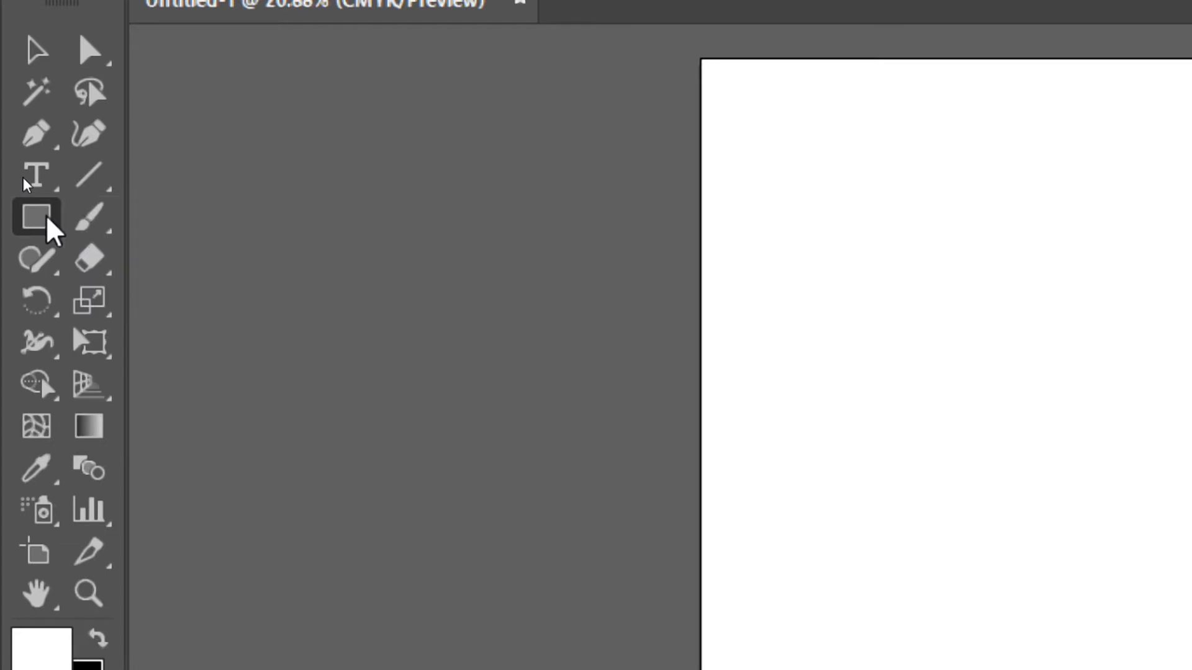
{"action": "key", "text": "super"}
{"action": "key", "text": "super+Escape"}
{"action": "key", "text": "super"}
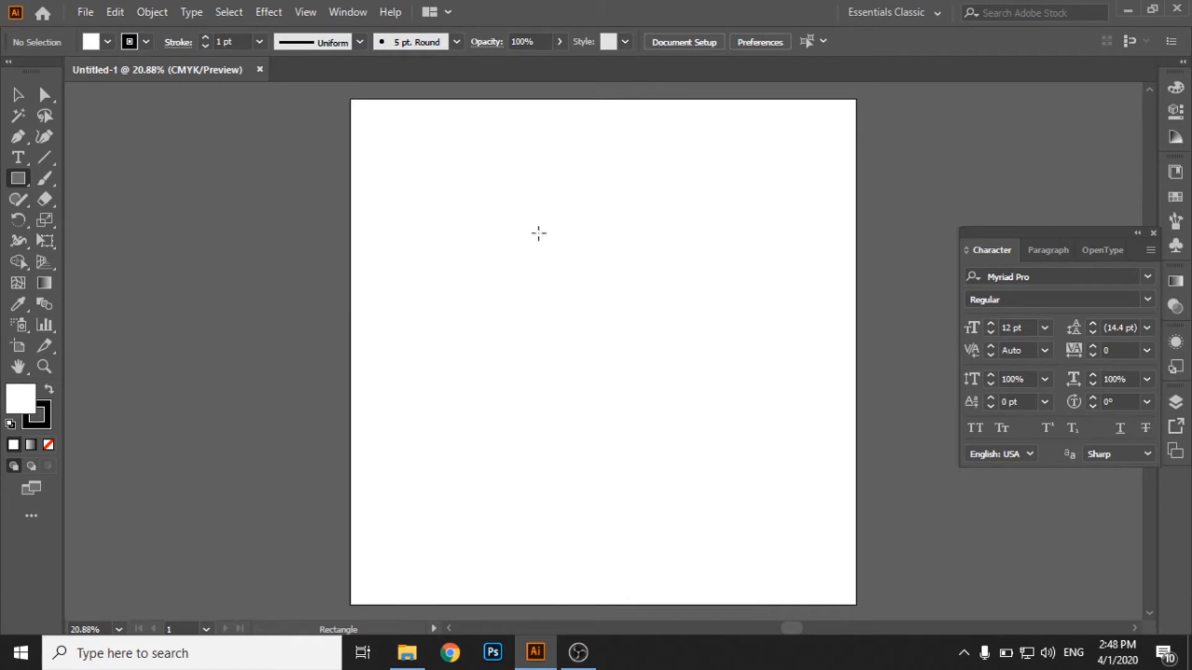
Step: Draw a wide rectangle across the upper part of the artboard and fill it with yellow
{"action": "mouse_move", "coordinate": [438, 175]}
{"action": "left_mouse_down"}
{"action": "mouse_move", "coordinate": [537, 308]}
{"action": "mouse_move", "coordinate": [701, 427]}
{"action": "mouse_move", "coordinate": [761, 489]}
{"action": "mouse_move", "coordinate": [776, 433]}
{"action": "mouse_move", "coordinate": [772, 363]}
{"action": "mouse_move", "coordinate": [758, 522]}
{"action": "mouse_move", "coordinate": [785, 422]}
{"action": "left_mouse_up"}
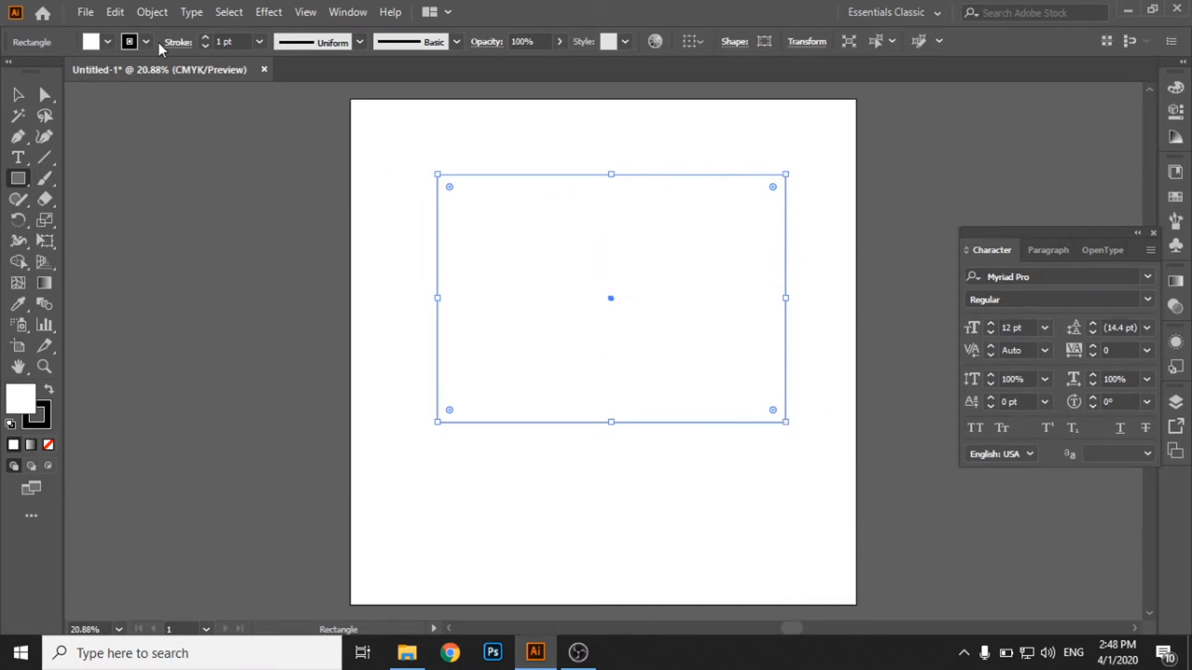
{"action": "left_click", "coordinate": [107, 41]}
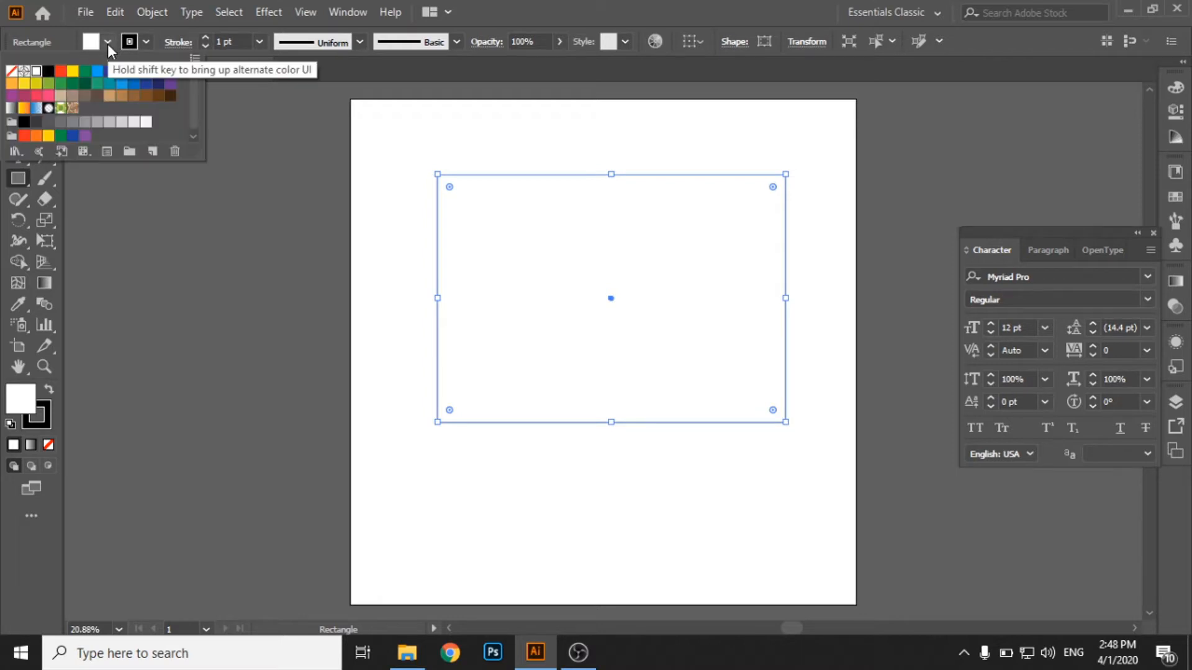
{"action": "left_click", "coordinate": [72, 74]}
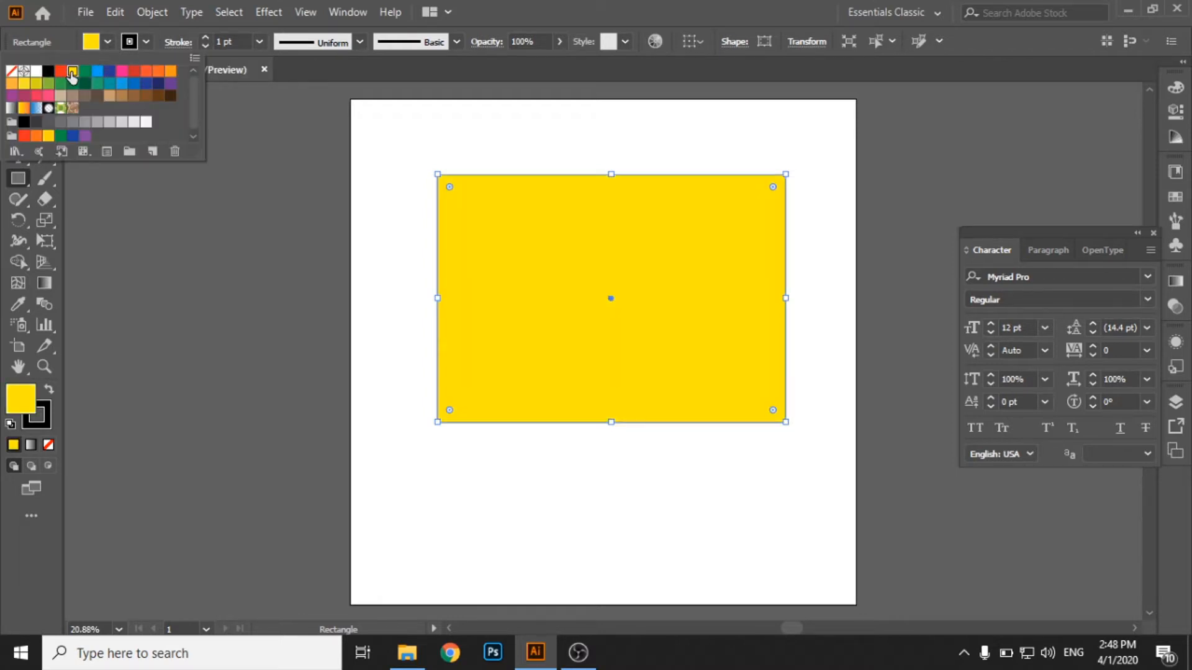
{"action": "left_click", "coordinate": [28, 181]}
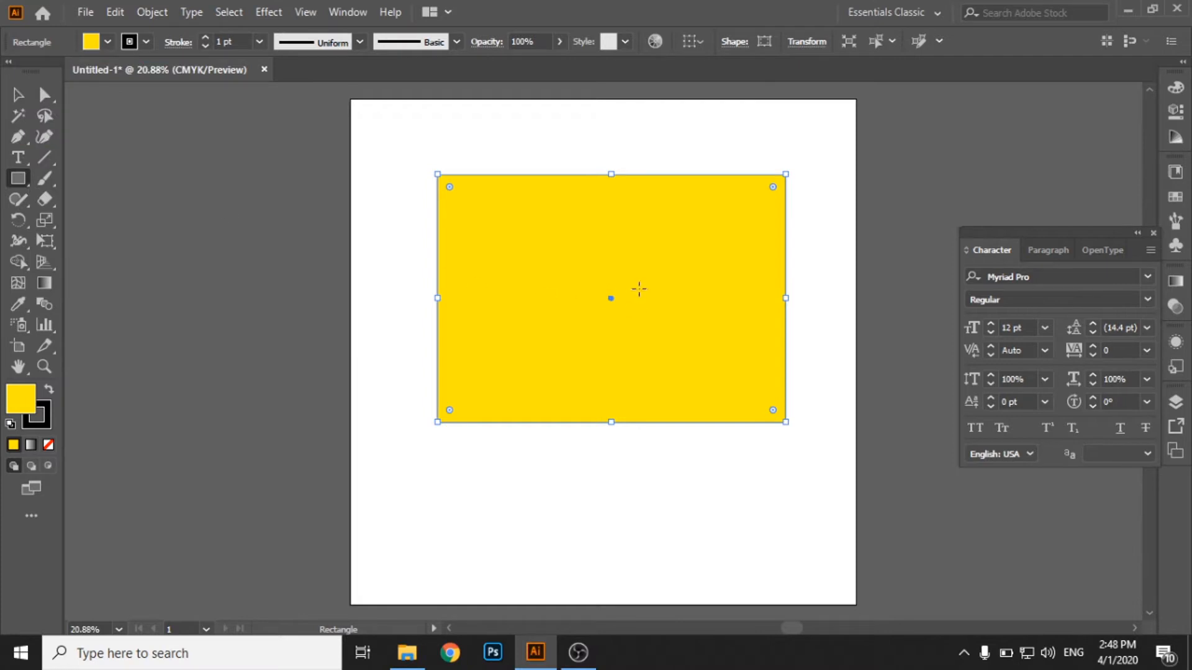
Step: Move the yellow rectangle around the artboard and delete it
{"action": "left_click", "coordinate": [25, 98]}
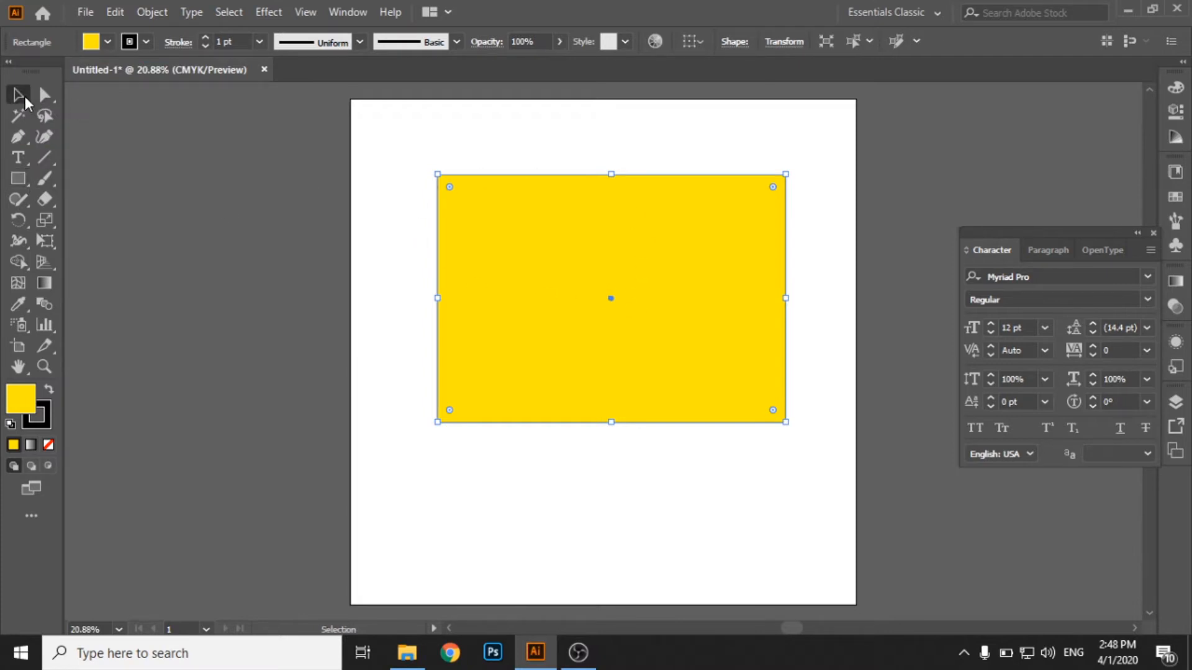
{"action": "left_click_drag", "start_coordinate": [565, 303], "coordinate": [670, 315]}
{"action": "left_click_drag", "start_coordinate": [678, 306], "coordinate": [538, 253]}
{"action": "left_click_drag", "start_coordinate": [633, 281], "coordinate": [674, 297]}
{"action": "key", "text": "Delete"}
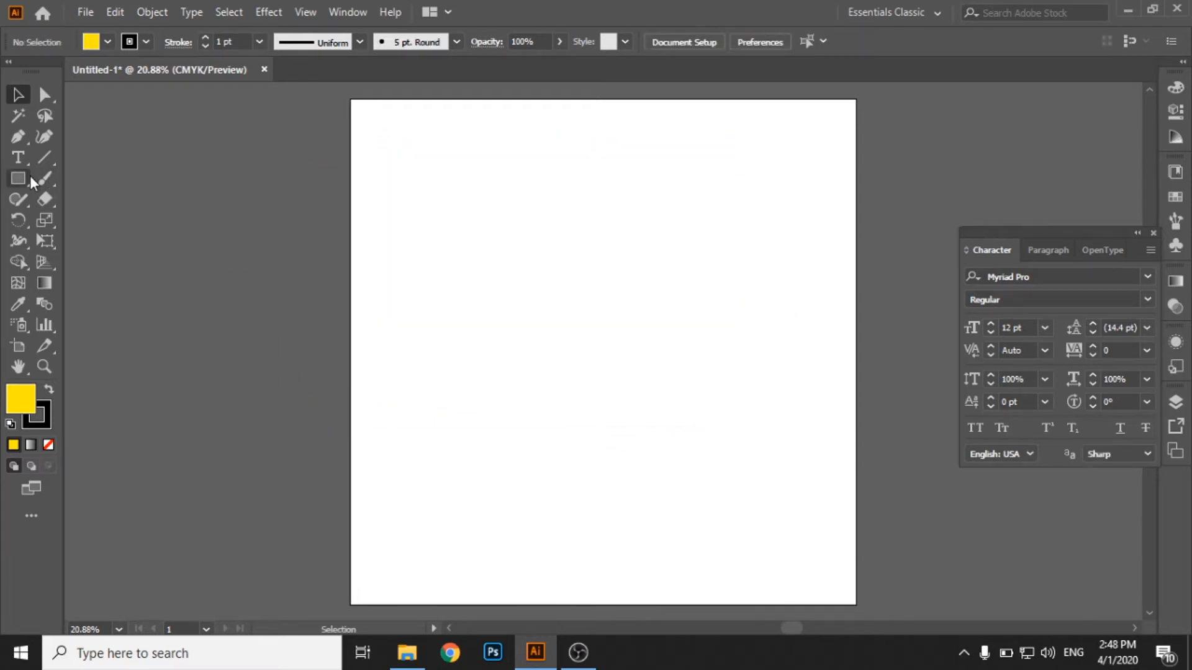
Step: Draw three yellow squares with the Rectangle tool, two side by side near the artboard's top and one below
{"action": "left_click", "coordinate": [26, 177]}
{"action": "mouse_move", "coordinate": [420, 154]}
{"action": "left_mouse_down"}
{"action": "mouse_move", "coordinate": [503, 274]}
{"action": "mouse_move", "coordinate": [676, 397]}
{"action": "mouse_move", "coordinate": [320, 350]}
{"action": "mouse_move", "coordinate": [597, 354]}
{"action": "mouse_move", "coordinate": [457, 240]}
{"action": "mouse_move", "coordinate": [766, 263]}
{"action": "mouse_move", "coordinate": [793, 330]}
{"action": "mouse_move", "coordinate": [708, 437]}
{"action": "mouse_move", "coordinate": [649, 314]}
{"action": "mouse_move", "coordinate": [681, 285]}
{"action": "mouse_move", "coordinate": [553, 391]}
{"action": "mouse_move", "coordinate": [618, 249]}
{"action": "mouse_move", "coordinate": [779, 341]}
{"action": "mouse_move", "coordinate": [700, 239]}
{"action": "mouse_move", "coordinate": [507, 322]}
{"action": "mouse_move", "coordinate": [503, 236]}
{"action": "mouse_move", "coordinate": [678, 425]}
{"action": "mouse_move", "coordinate": [805, 275]}
{"action": "mouse_move", "coordinate": [721, 294]}
{"action": "mouse_move", "coordinate": [629, 273]}
{"action": "mouse_move", "coordinate": [638, 304]}
{"action": "mouse_move", "coordinate": [621, 301]}
{"action": "mouse_move", "coordinate": [615, 364]}
{"action": "mouse_move", "coordinate": [598, 311]}
{"action": "mouse_move", "coordinate": [639, 362]}
{"action": "mouse_move", "coordinate": [611, 352]}
{"action": "mouse_move", "coordinate": [630, 351]}
{"action": "mouse_move", "coordinate": [657, 381]}
{"action": "mouse_move", "coordinate": [554, 268]}
{"action": "mouse_move", "coordinate": [589, 317]}
{"action": "left_mouse_up"}
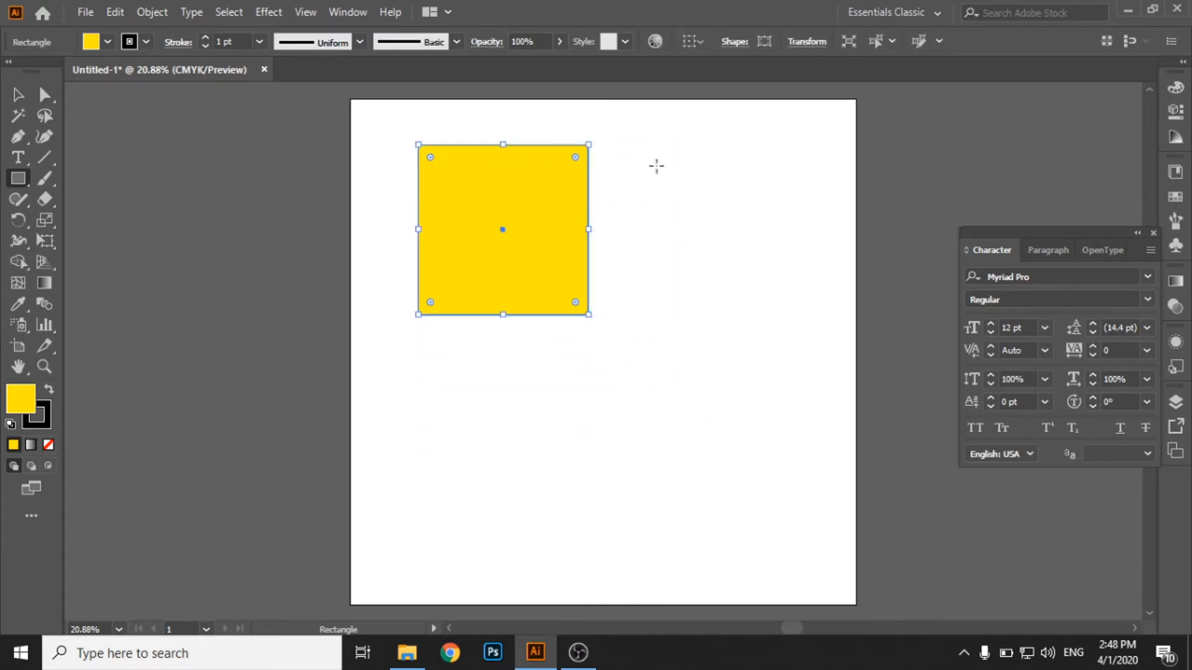
{"action": "left_click_drag", "start_coordinate": [635, 145], "coordinate": [735, 314]}
{"action": "left_click_drag", "start_coordinate": [454, 356], "coordinate": [631, 531]}
Step: Delete the three yellow squares so the artboard is empty
{"action": "left_click", "coordinate": [17, 95]}
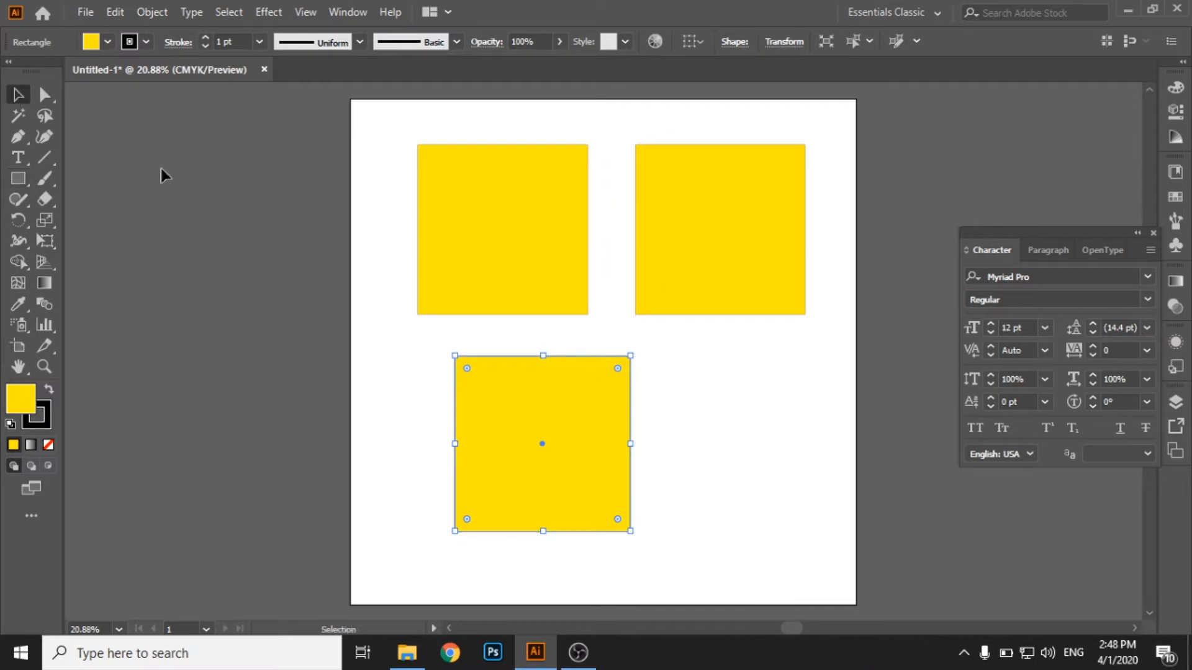
{"action": "key", "text": "Delete"}
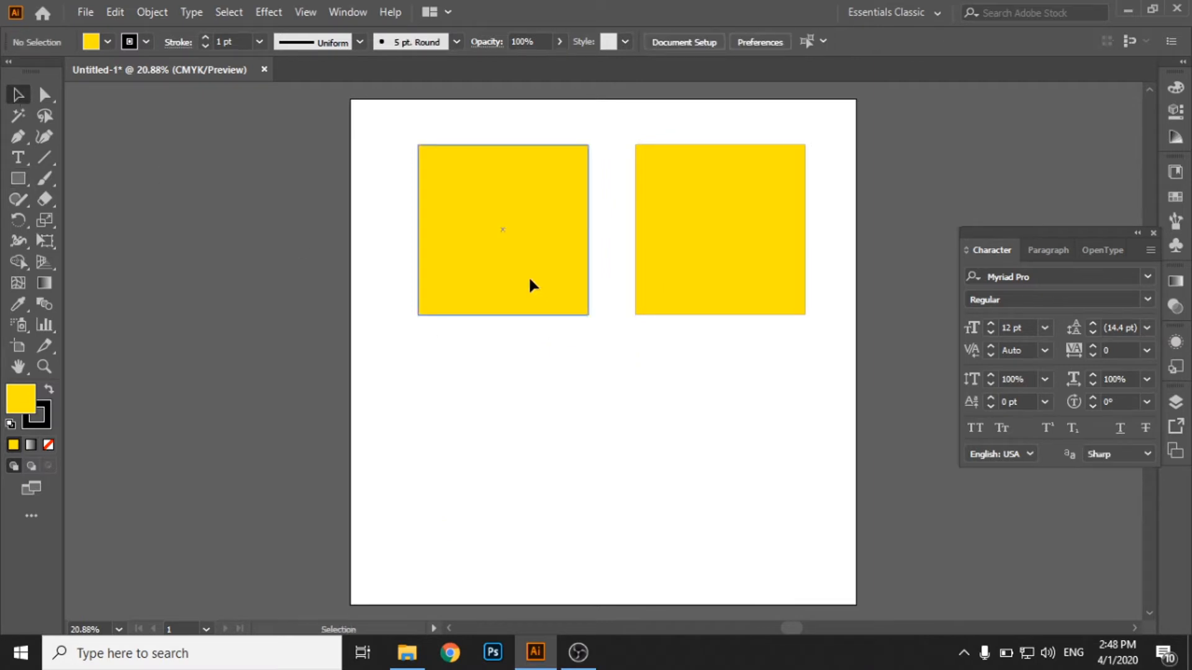
{"action": "left_click", "coordinate": [531, 287]}
{"action": "key", "text": "Delete"}
{"action": "left_click", "coordinate": [688, 278]}
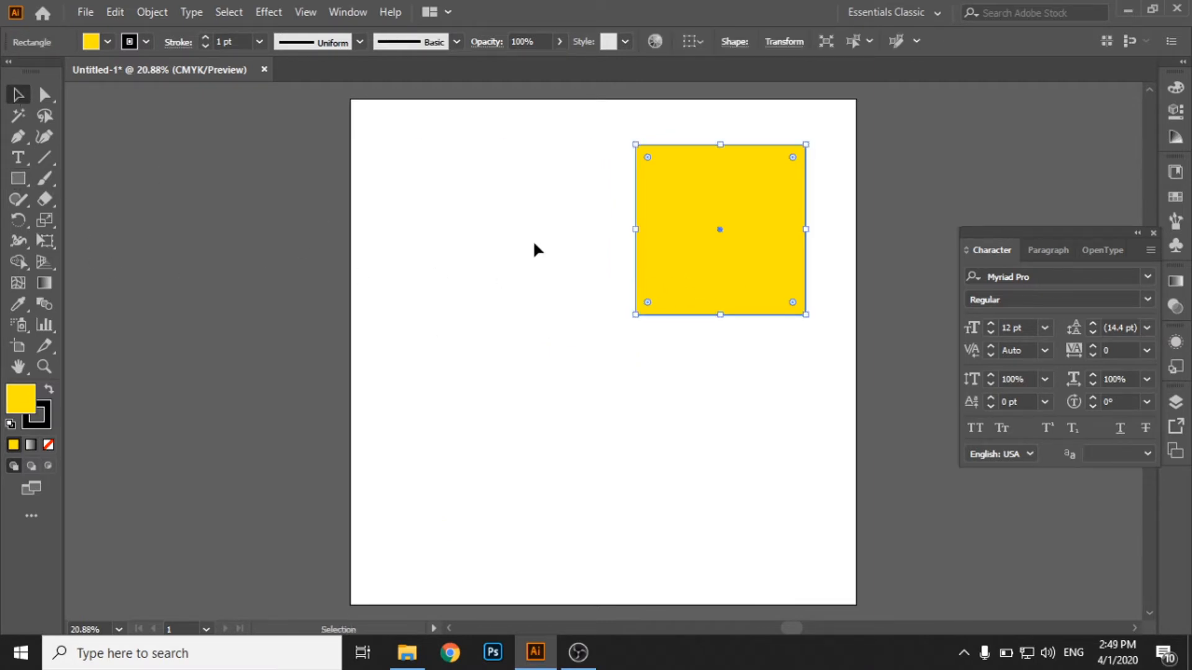
{"action": "key", "text": "Delete"}
Step: Draw a wide rectangle in the artboard's upper half and a rounded rectangle of the same width below it
{"action": "left_click_drag", "start_coordinate": [18, 178], "coordinate": [97, 176]}
{"action": "left_click_drag", "start_coordinate": [400, 155], "coordinate": [746, 361]}
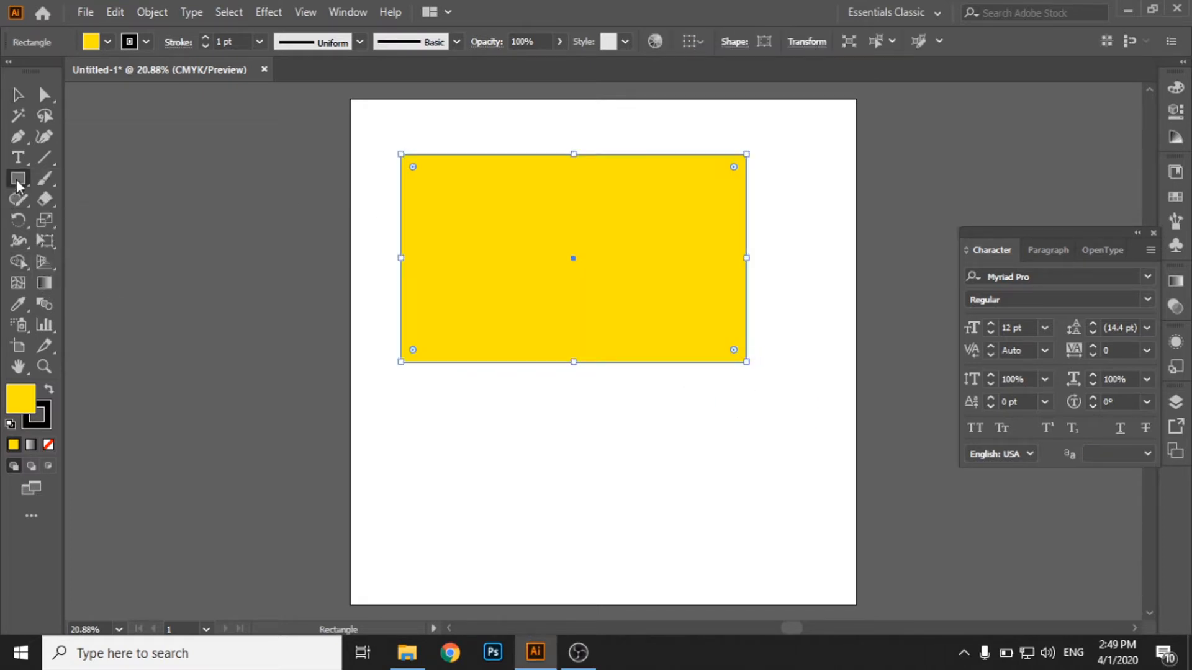
{"action": "left_click_drag", "start_coordinate": [18, 185], "coordinate": [122, 200]}
{"action": "left_click_drag", "start_coordinate": [400, 393], "coordinate": [746, 569]}
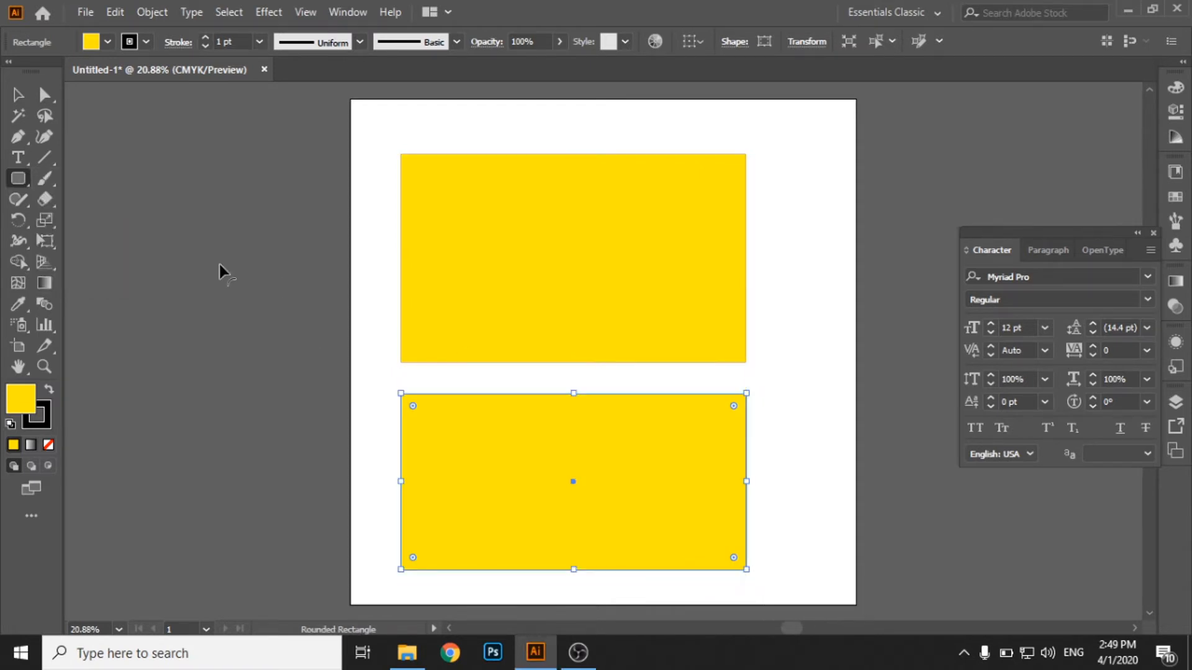
Step: Compare the corners of the plain rectangle with those of the rounded rectangle up close
{"action": "left_click", "coordinate": [26, 97]}
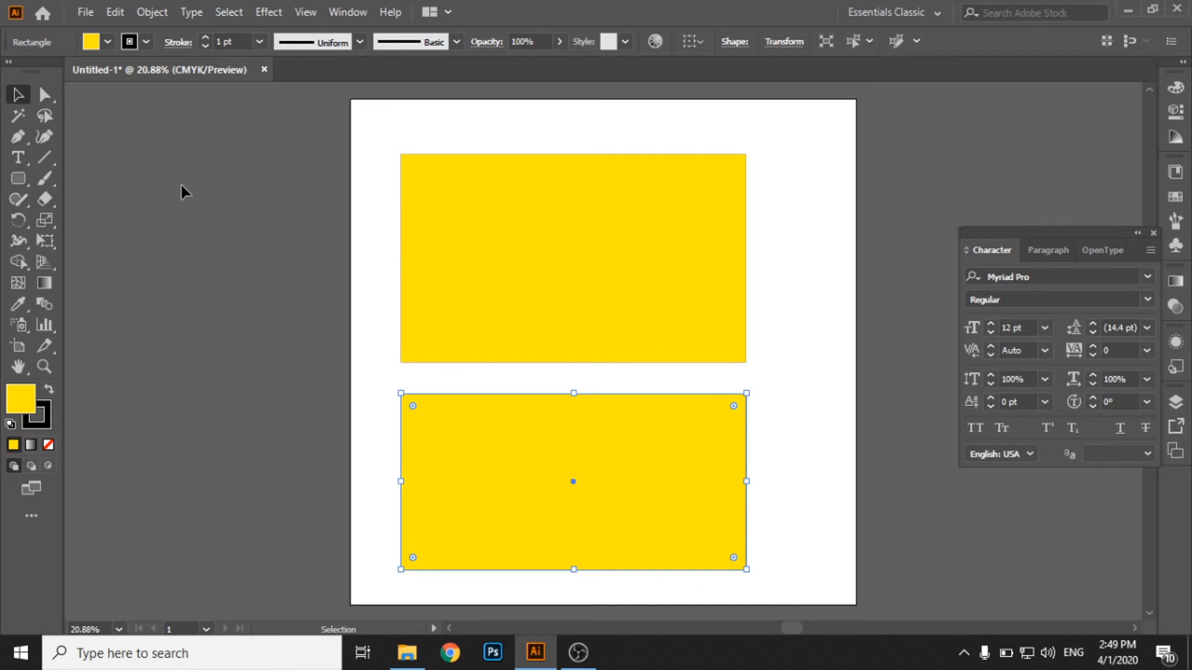
{"action": "left_click", "coordinate": [392, 372]}
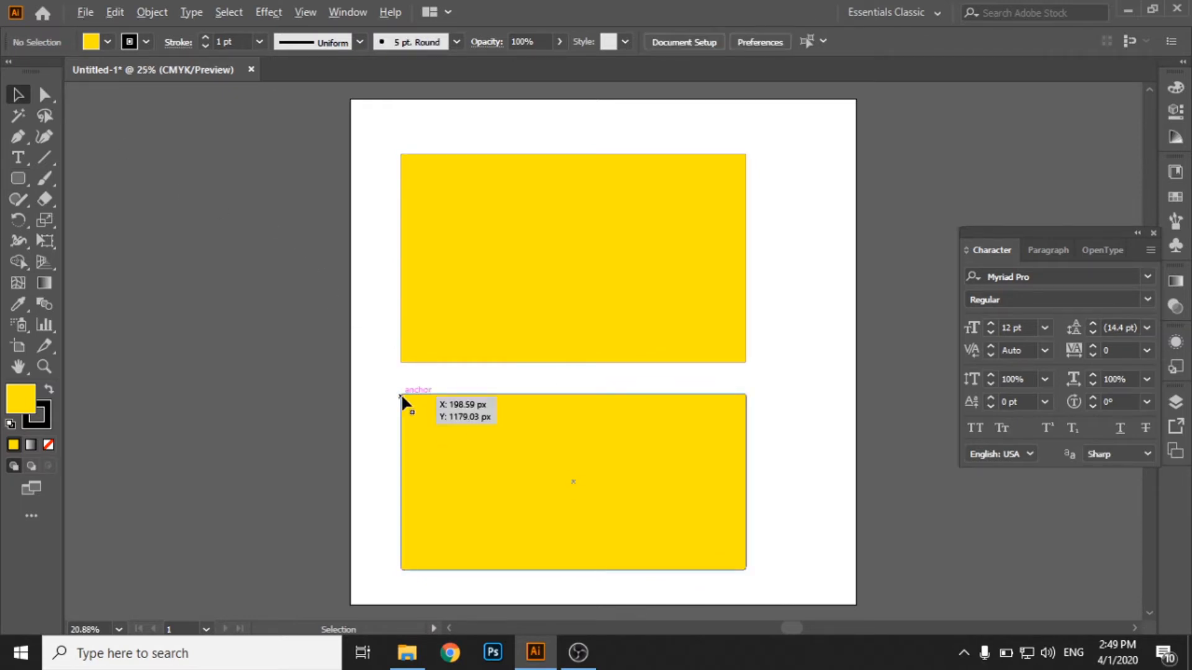
{"action": "scroll", "coordinate": [401, 393], "scroll_direction": "up", "scroll_amount": 3}
{"action": "scroll", "coordinate": [416, 316], "scroll_direction": "up", "scroll_amount": 3}
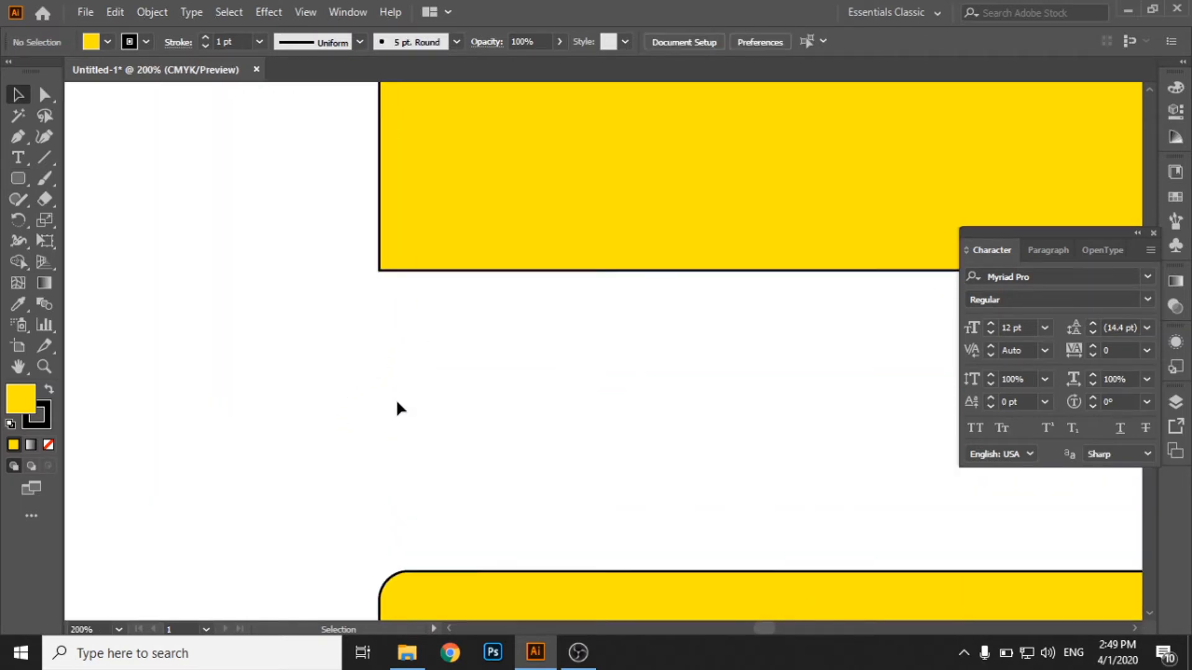
{"action": "scroll", "coordinate": [391, 300], "scroll_direction": "down", "scroll_amount": 2}
{"action": "scroll", "coordinate": [413, 207], "scroll_direction": "up", "scroll_amount": 1}
{"action": "left_click", "coordinate": [410, 217]}
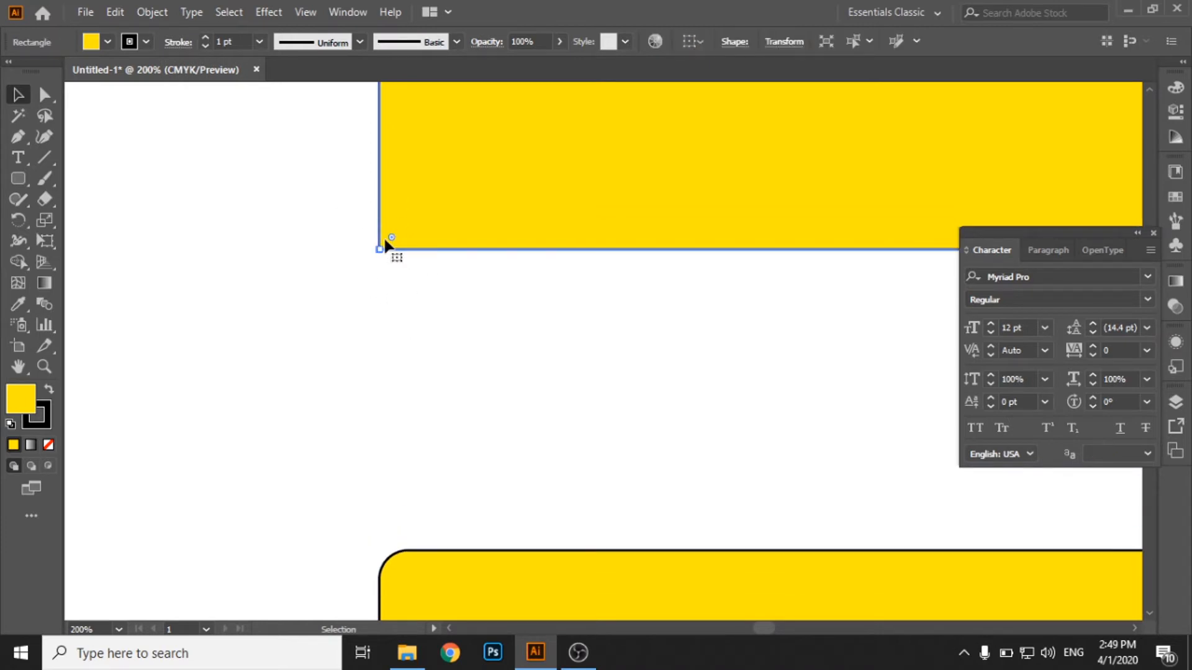
{"action": "left_click", "coordinate": [375, 217]}
{"action": "scroll", "coordinate": [416, 323], "scroll_direction": "down", "scroll_amount": 2}
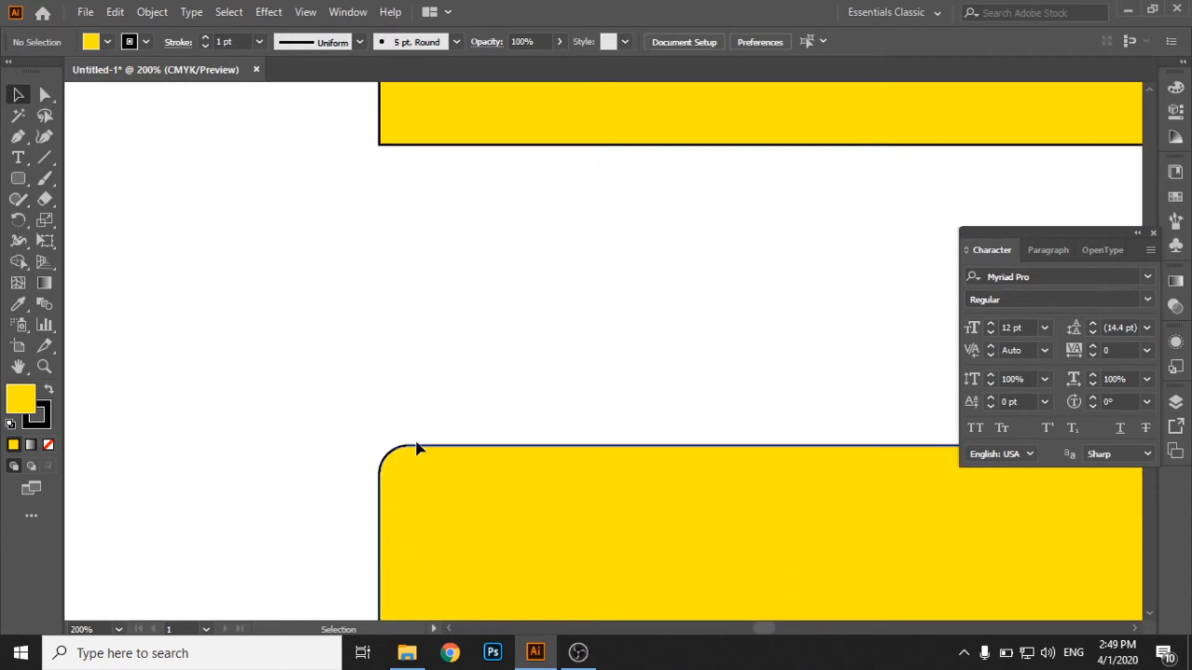
{"action": "scroll", "coordinate": [419, 449], "scroll_direction": "down", "scroll_amount": 4}
{"action": "scroll", "coordinate": [709, 415], "scroll_direction": "up", "scroll_amount": 2}
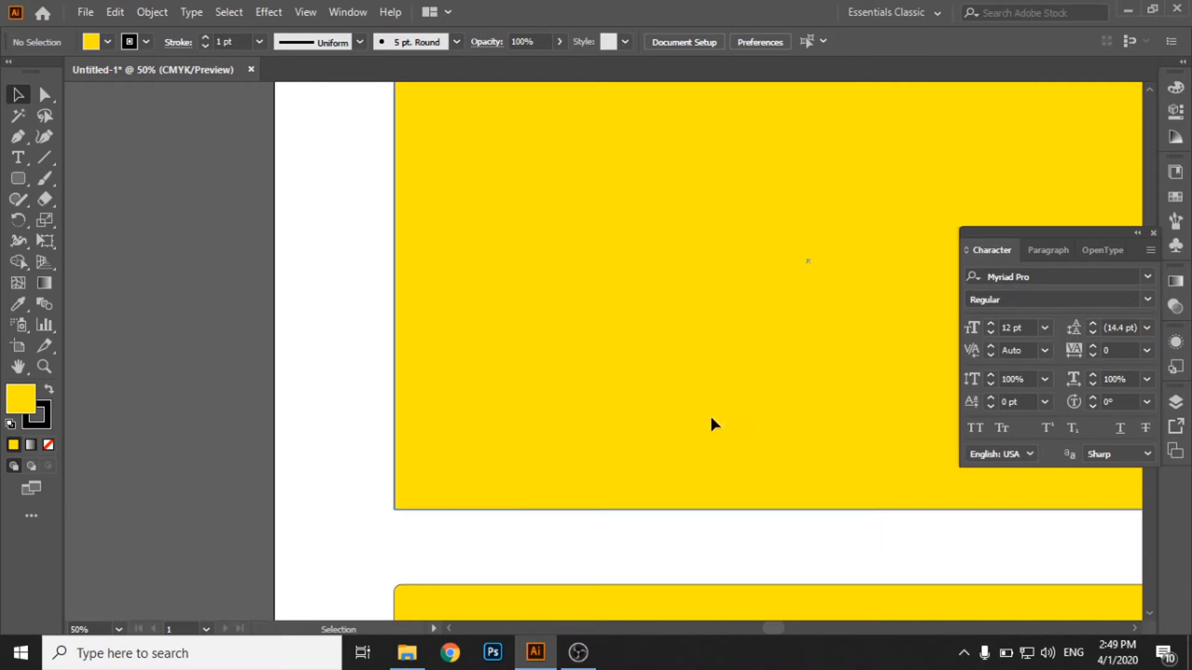
{"action": "scroll", "coordinate": [710, 414], "scroll_direction": "down", "scroll_amount": 3}
{"action": "scroll", "coordinate": [712, 416], "scroll_direction": "up", "scroll_amount": 1}
{"action": "scroll", "coordinate": [743, 419], "scroll_direction": "down", "scroll_amount": 5}
{"action": "scroll", "coordinate": [891, 439], "scroll_direction": "right", "scroll_amount": 3}
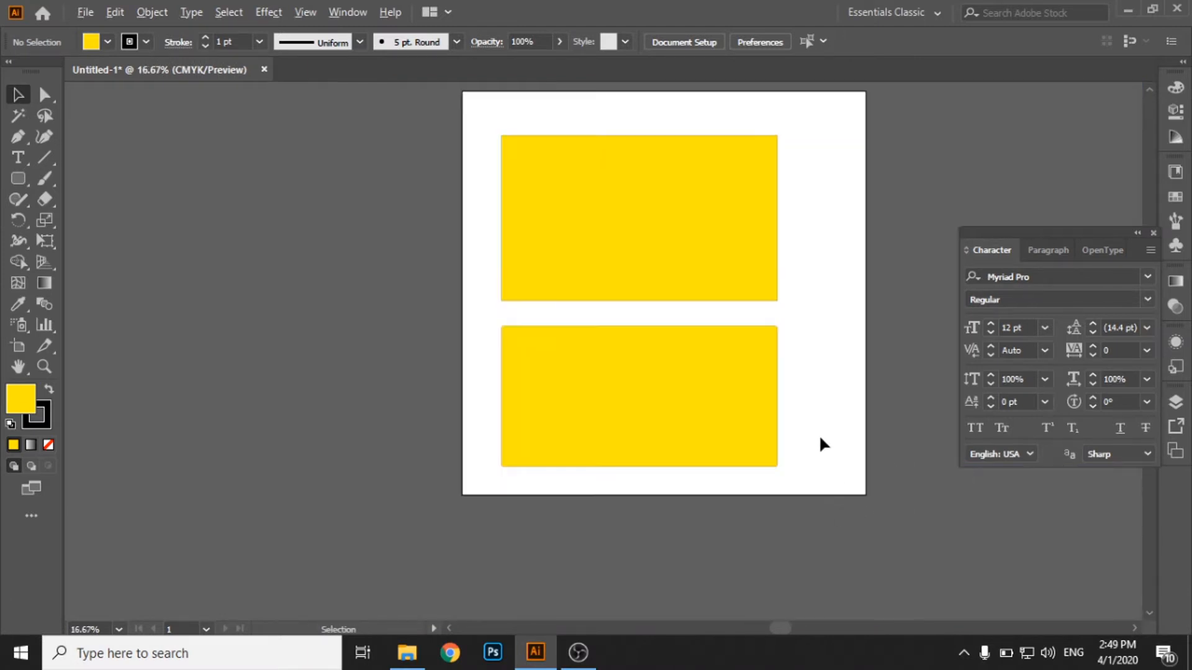
{"action": "scroll", "coordinate": [819, 440], "scroll_direction": "up", "scroll_amount": 1}
{"action": "scroll", "coordinate": [822, 282], "scroll_direction": "up", "scroll_amount": 2}
{"action": "scroll", "coordinate": [737, 370], "scroll_direction": "up", "scroll_amount": 4}
{"action": "scroll", "coordinate": [497, 451], "scroll_direction": "down", "scroll_amount": 2}
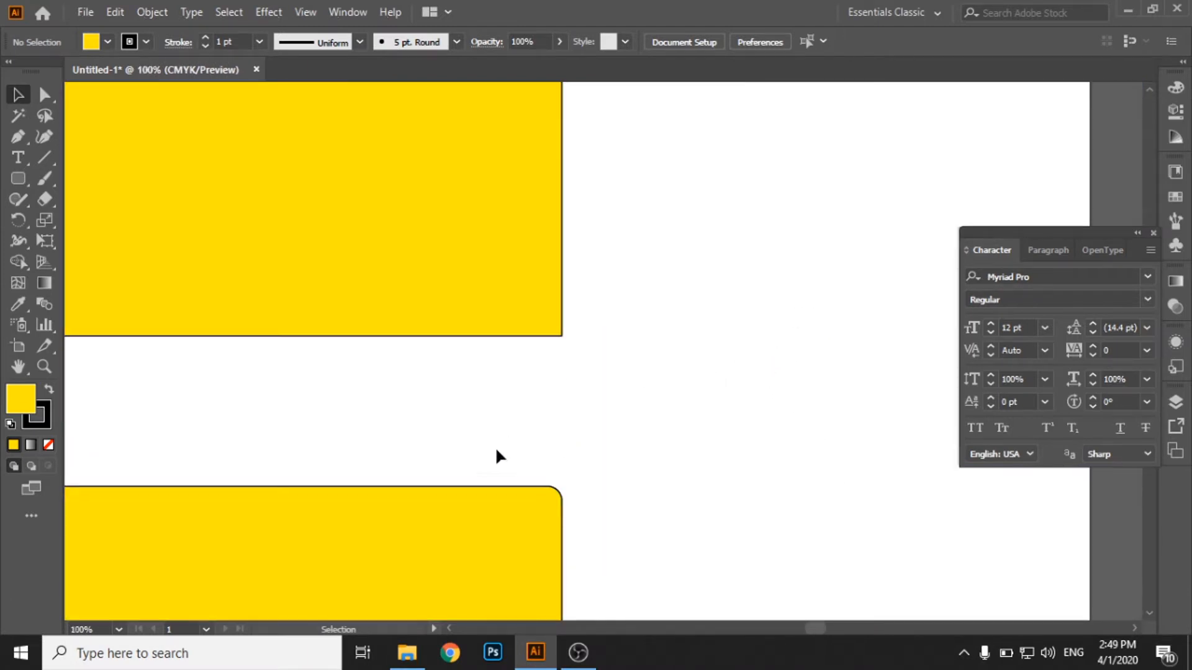
{"action": "scroll", "coordinate": [542, 306], "scroll_direction": "down", "scroll_amount": 4}
{"action": "scroll", "coordinate": [470, 356], "scroll_direction": "up", "scroll_amount": 4}
{"action": "scroll", "coordinate": [378, 366], "scroll_direction": "left", "scroll_amount": 2}
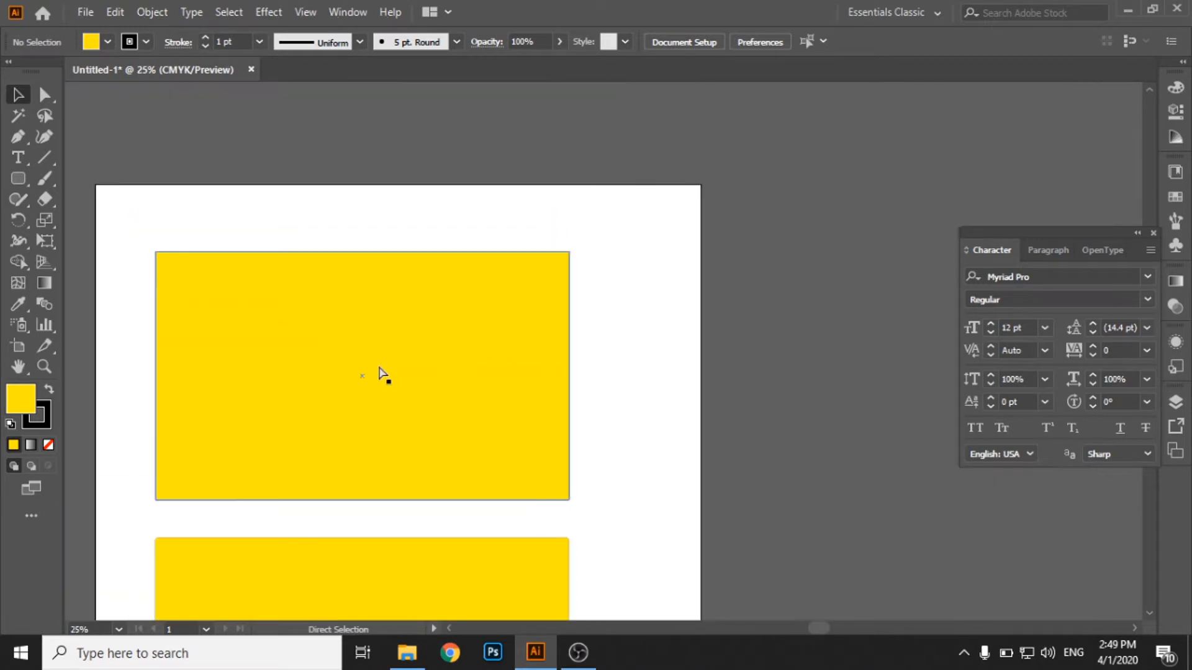
{"action": "scroll", "coordinate": [379, 366], "scroll_direction": "down", "scroll_amount": 3}
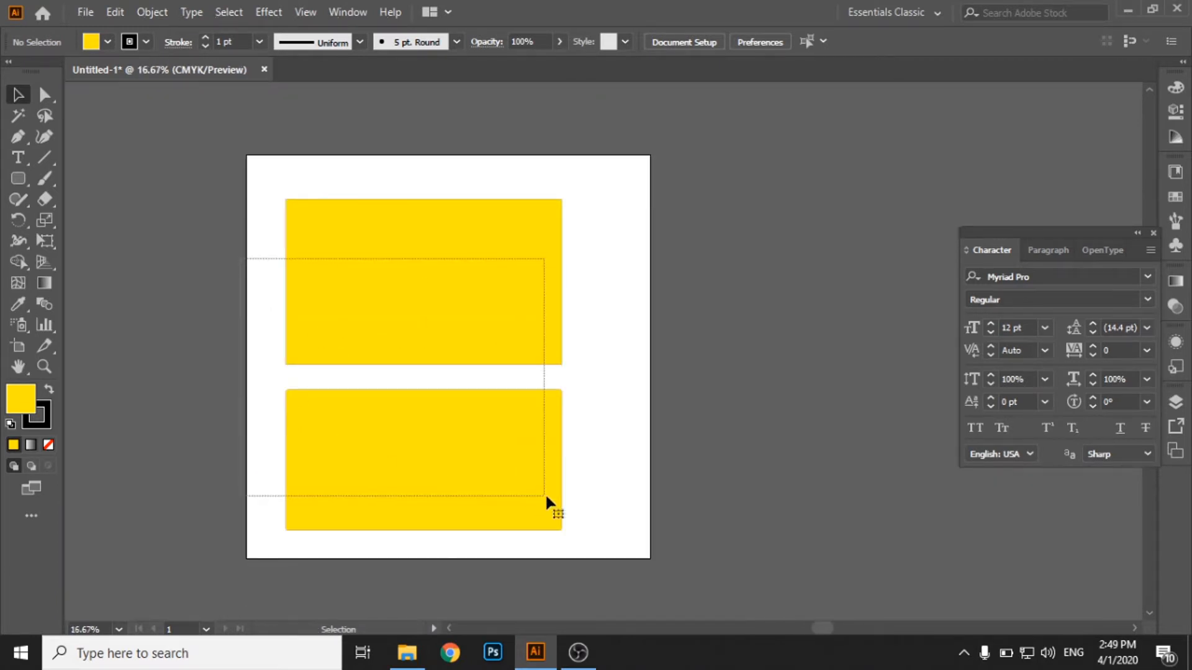
Step: Delete both rectangles and draw a yellow rounded square in the artboard's upper-left area with the Rounded Rectangle tool
{"action": "left_click_drag", "start_coordinate": [546, 500], "coordinate": [546, 501]}
{"action": "key", "text": "Delete"}
{"action": "left_click", "coordinate": [20, 182]}
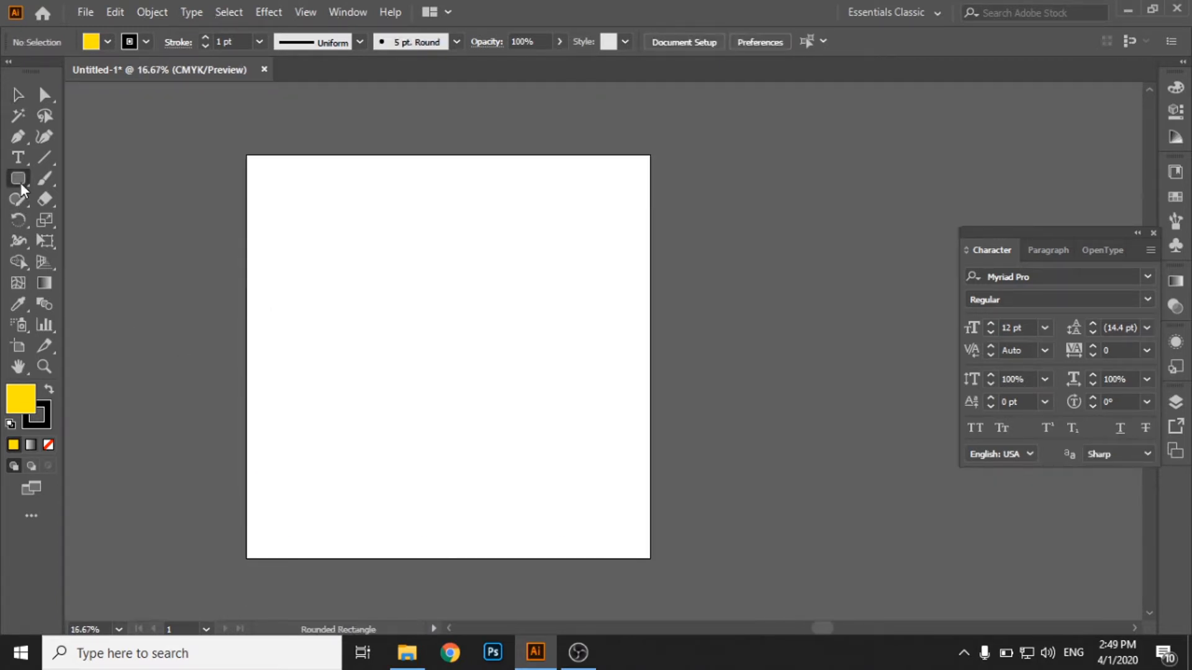
{"action": "left_click", "coordinate": [13, 178]}
{"action": "left_click", "coordinate": [112, 205]}
{"action": "left_click_drag", "start_coordinate": [290, 188], "coordinate": [463, 394]}
{"action": "left_click", "coordinate": [15, 98]}
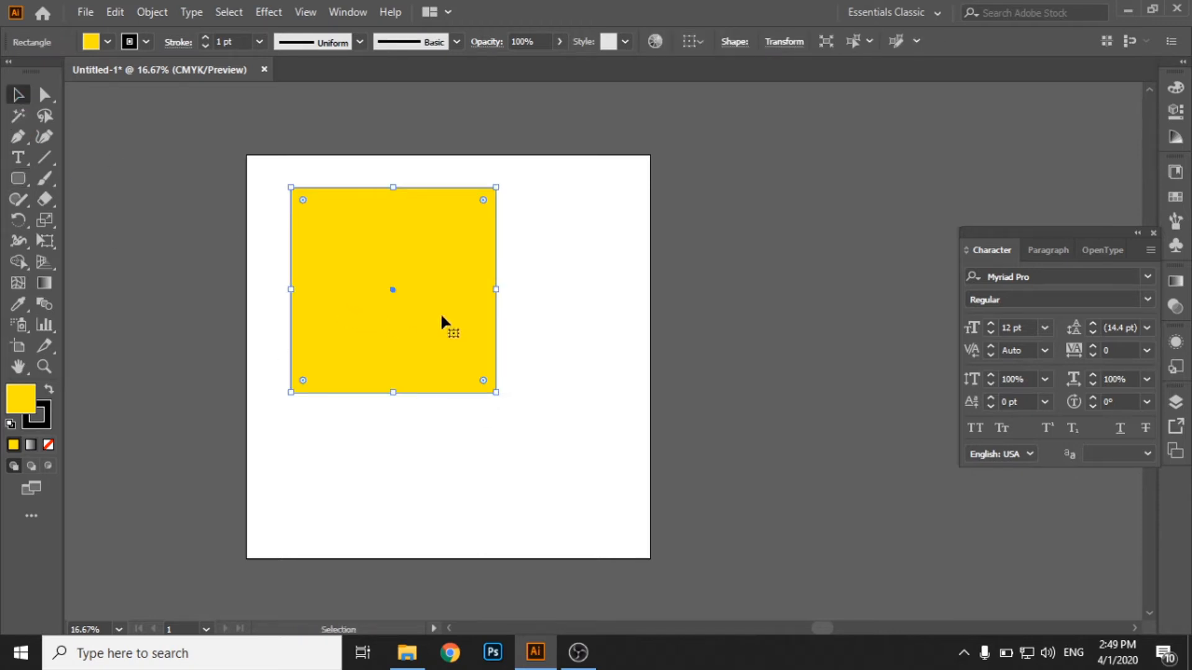
{"action": "left_click", "coordinate": [519, 281]}
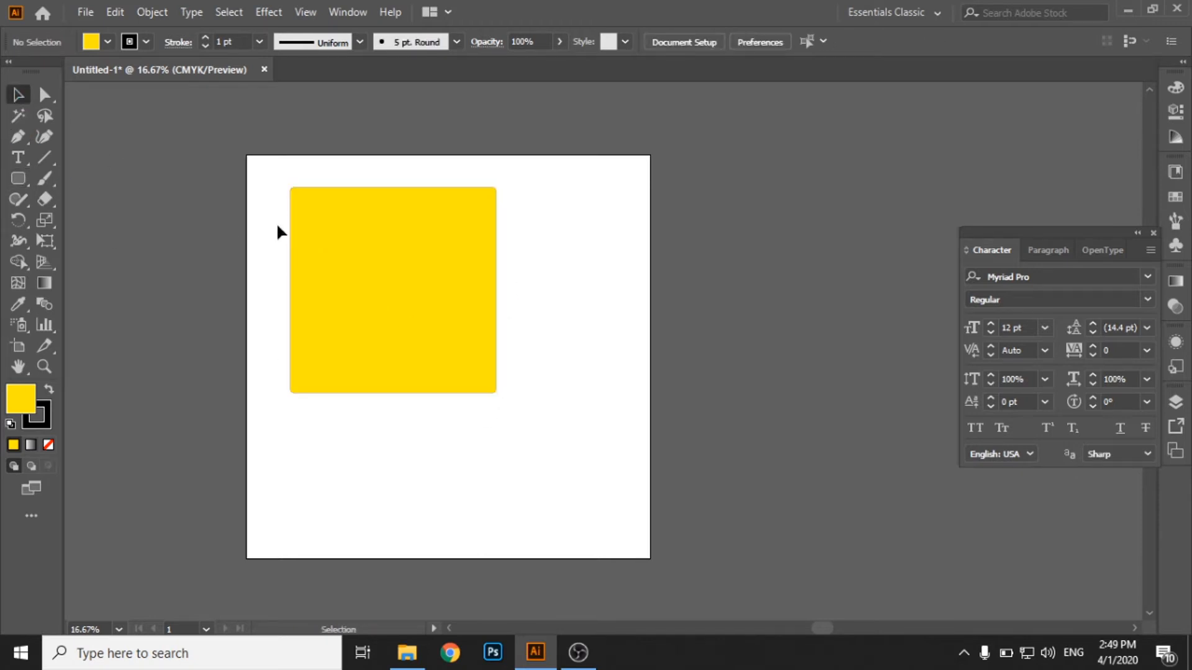
Step: Delete the rounded square and draw a large circle filling most of the artboard with the Ellipse tool
{"action": "left_click", "coordinate": [440, 251]}
{"action": "key", "text": "Delete"}
{"action": "right_click", "coordinate": [24, 179]}
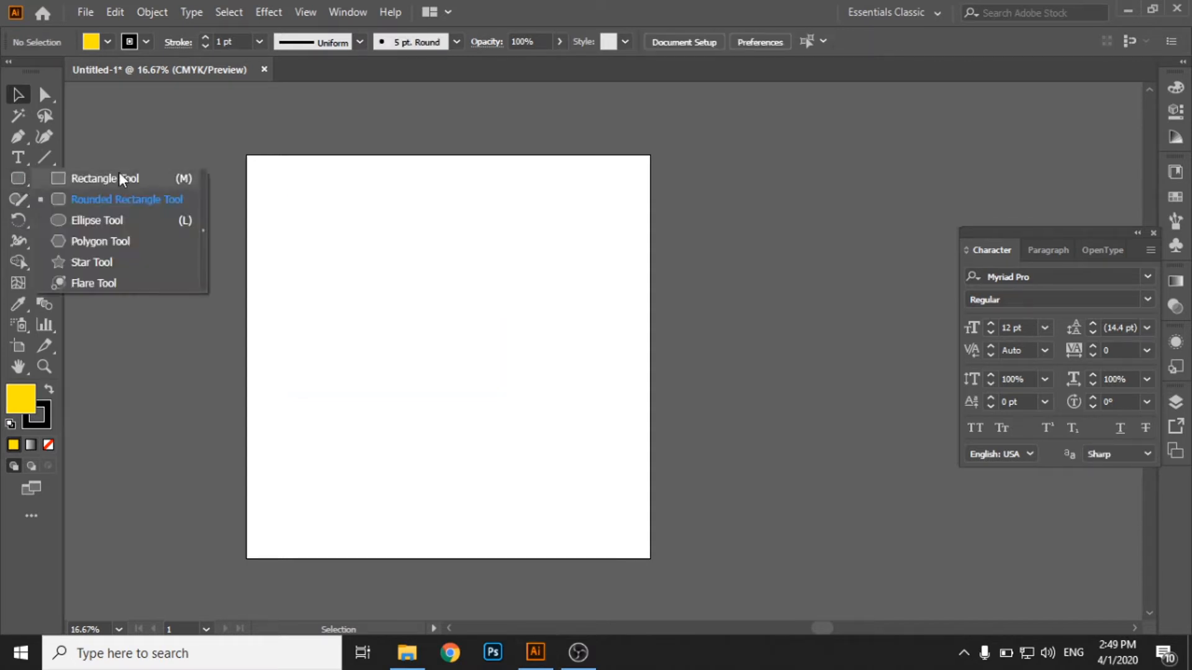
{"action": "left_click", "coordinate": [142, 220]}
{"action": "left_click_drag", "start_coordinate": [288, 198], "coordinate": [576, 514]}
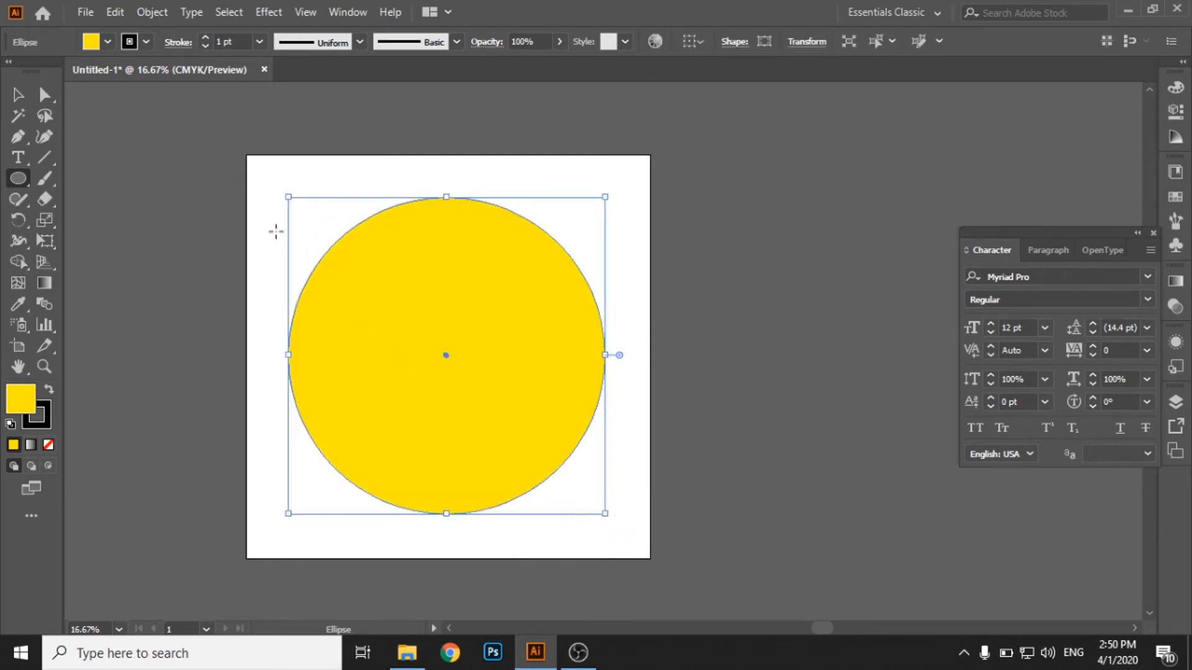
Step: Delete the large circle and draw a circle about 1179 px in diameter in the artboard's upper-left area
{"action": "left_click", "coordinate": [17, 96]}
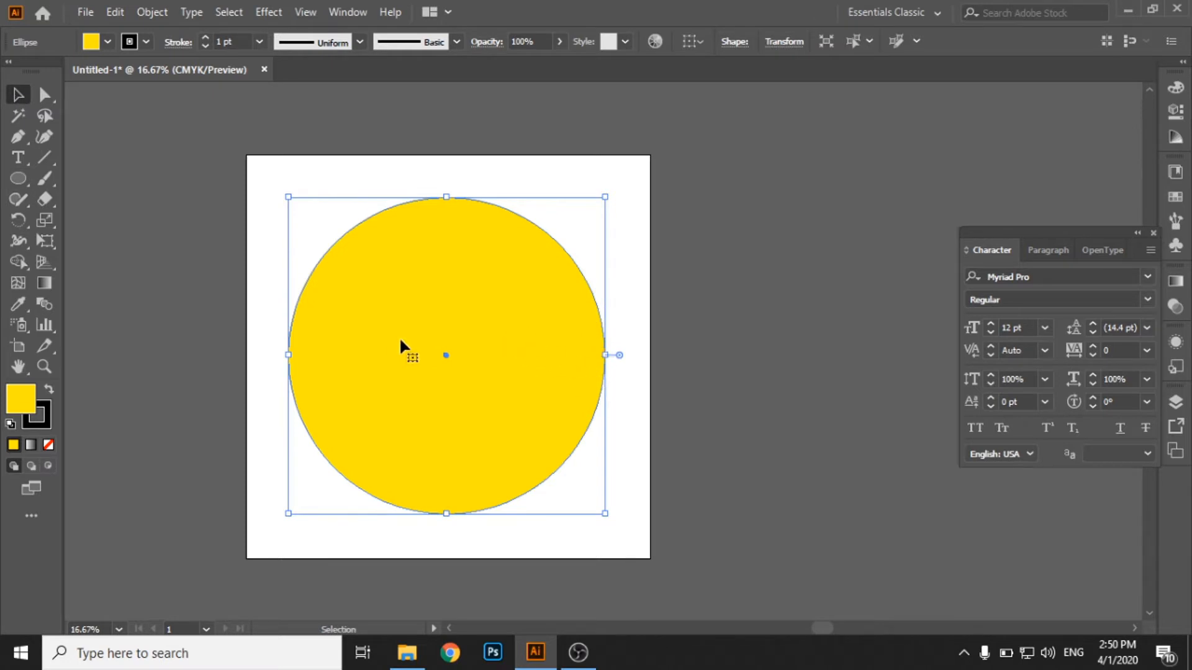
{"action": "key", "text": "Delete"}
{"action": "left_click", "coordinate": [17, 180]}
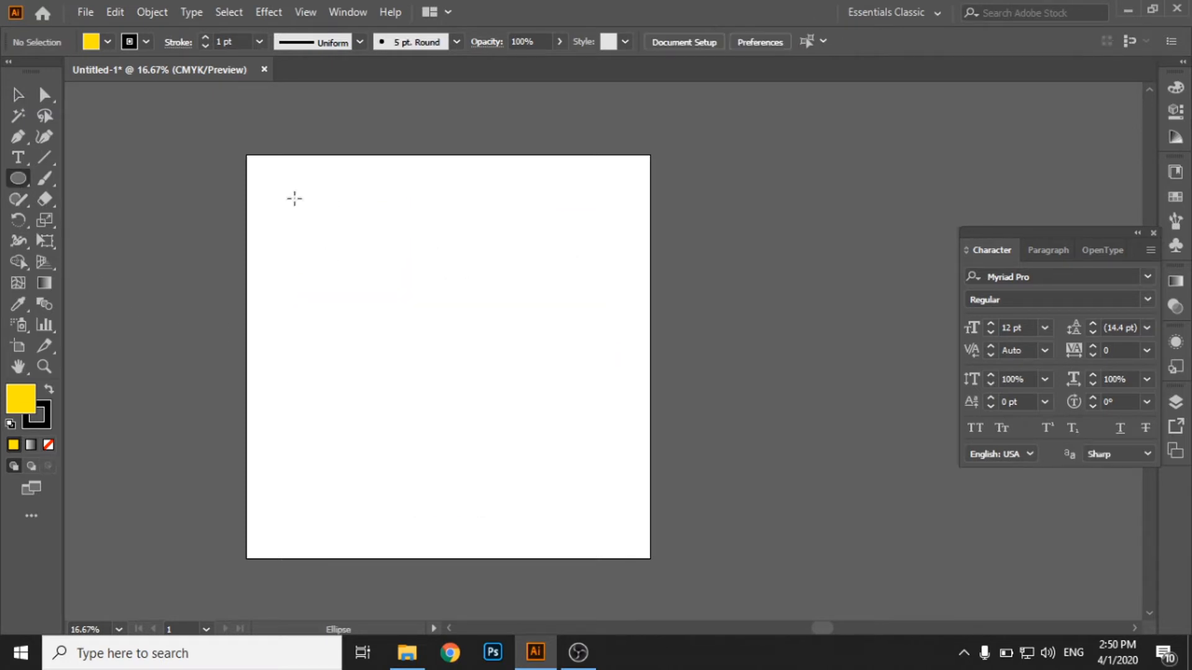
{"action": "left_click_drag", "start_coordinate": [294, 199], "coordinate": [532, 436]}
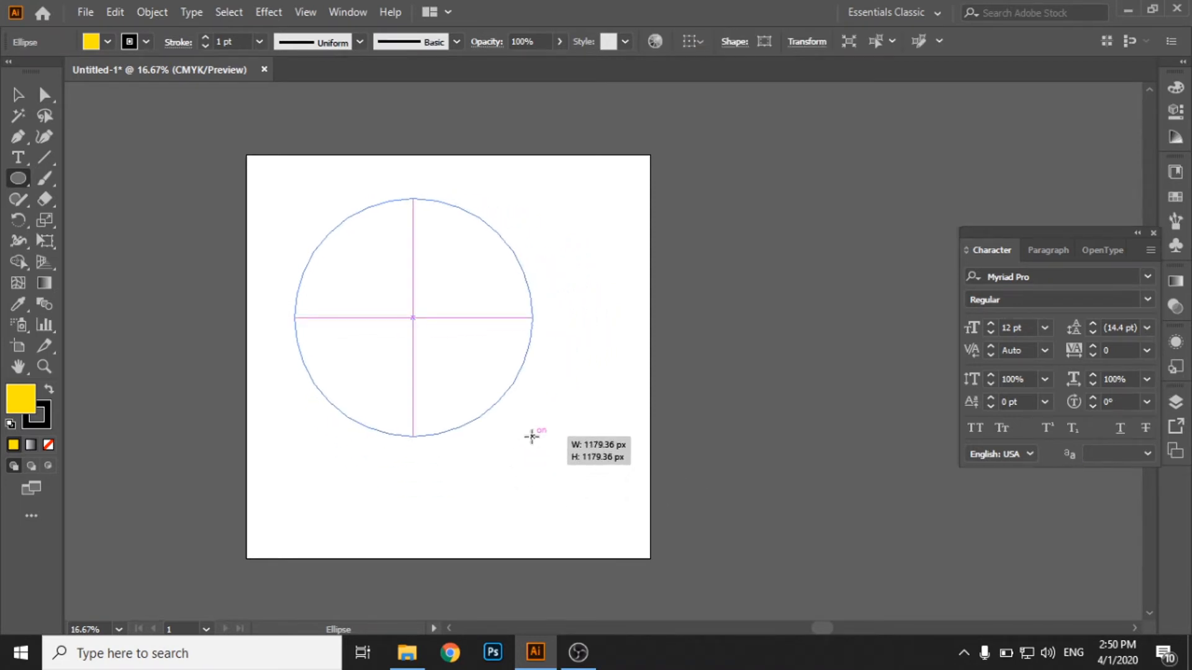
Step: Delete the circle and draw a yellow hexagon in the artboard's upper-left area with the Polygon tool
{"action": "left_click", "coordinate": [15, 96]}
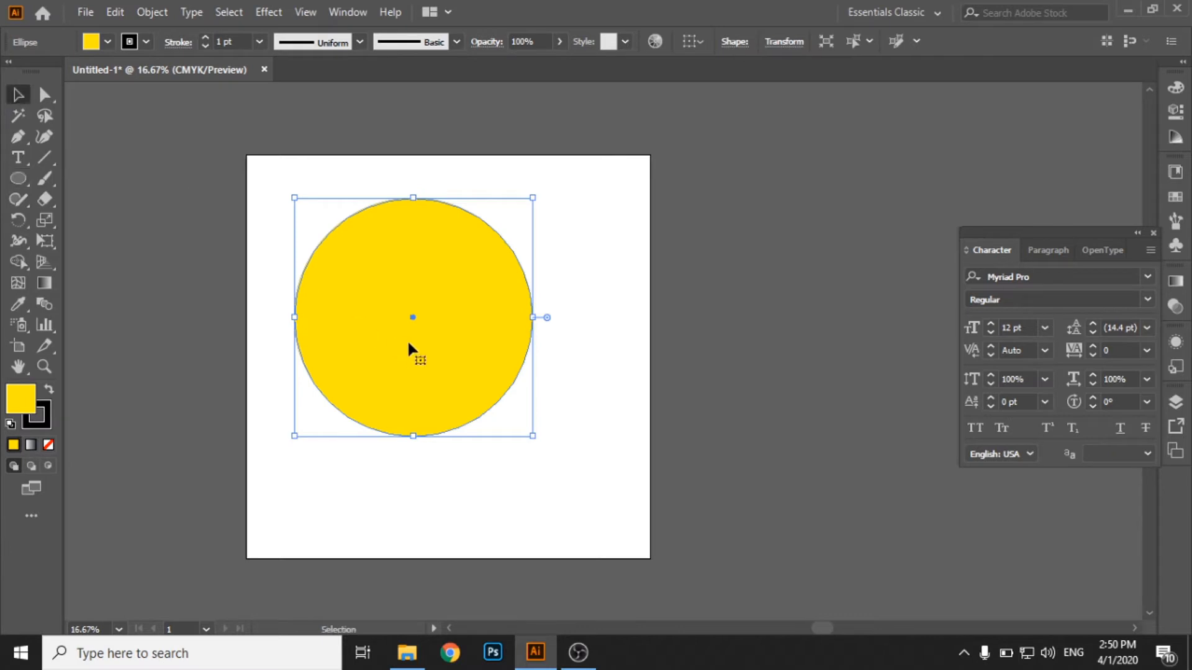
{"action": "key", "text": "Delete"}
{"action": "left_click", "coordinate": [19, 179]}
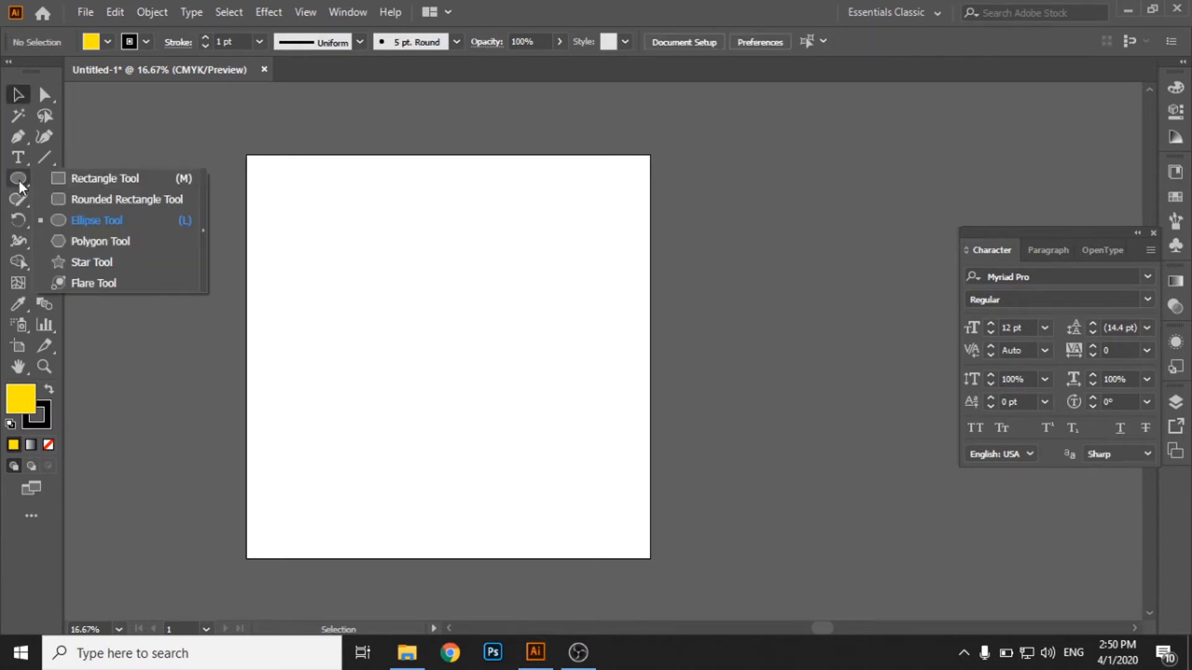
{"action": "left_click", "coordinate": [87, 241]}
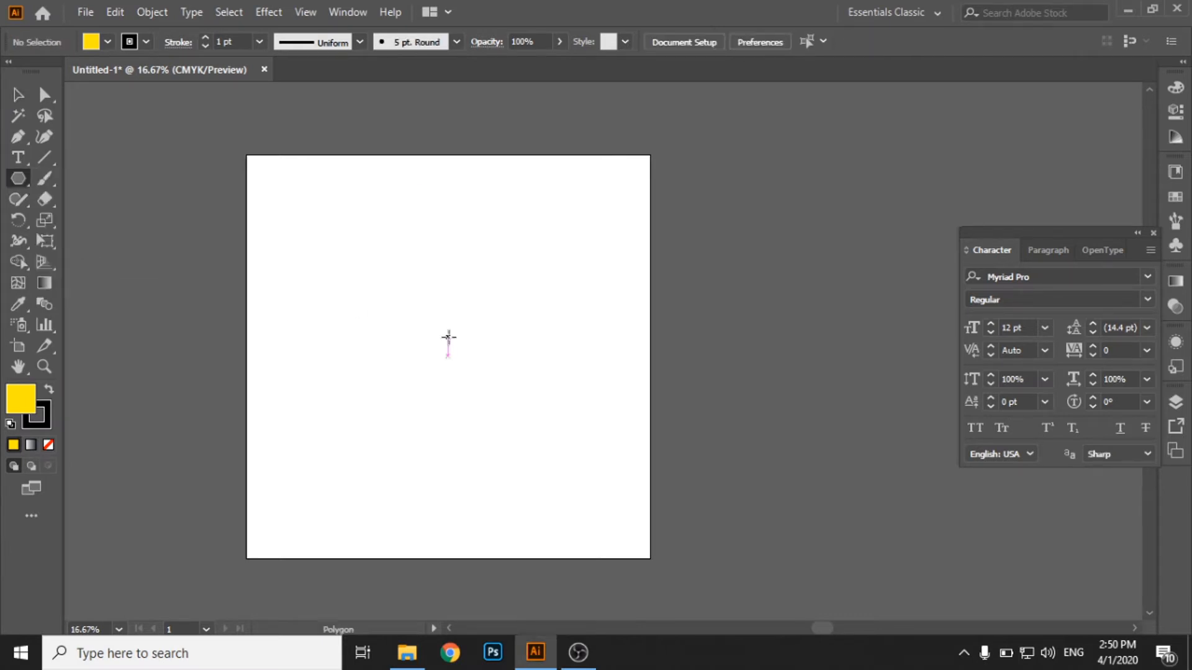
{"action": "mouse_move", "coordinate": [286, 222]}
{"action": "left_mouse_down"}
{"action": "mouse_move", "coordinate": [309, 295]}
{"action": "mouse_move", "coordinate": [338, 224]}
{"action": "mouse_move", "coordinate": [388, 337]}
{"action": "mouse_move", "coordinate": [388, 245]}
{"action": "mouse_move", "coordinate": [370, 314]}
{"action": "mouse_move", "coordinate": [391, 248]}
{"action": "mouse_move", "coordinate": [412, 300]}
{"action": "mouse_move", "coordinate": [386, 263]}
{"action": "mouse_move", "coordinate": [356, 316]}
{"action": "mouse_move", "coordinate": [386, 314]}
{"action": "mouse_move", "coordinate": [377, 199]}
{"action": "mouse_move", "coordinate": [396, 267]}
{"action": "mouse_move", "coordinate": [373, 325]}
{"action": "mouse_move", "coordinate": [495, 396]}
{"action": "mouse_move", "coordinate": [244, 338]}
{"action": "mouse_move", "coordinate": [499, 229]}
{"action": "mouse_move", "coordinate": [351, 130]}
{"action": "mouse_move", "coordinate": [250, 279]}
{"action": "mouse_move", "coordinate": [426, 247]}
{"action": "mouse_move", "coordinate": [397, 274]}
{"action": "mouse_move", "coordinate": [417, 274]}
{"action": "mouse_move", "coordinate": [418, 260]}
{"action": "mouse_move", "coordinate": [409, 308]}
{"action": "mouse_move", "coordinate": [434, 253]}
{"action": "mouse_move", "coordinate": [423, 284]}
{"action": "mouse_move", "coordinate": [386, 284]}
{"action": "left_mouse_up"}
{"action": "key", "text": "ctrl+z"}
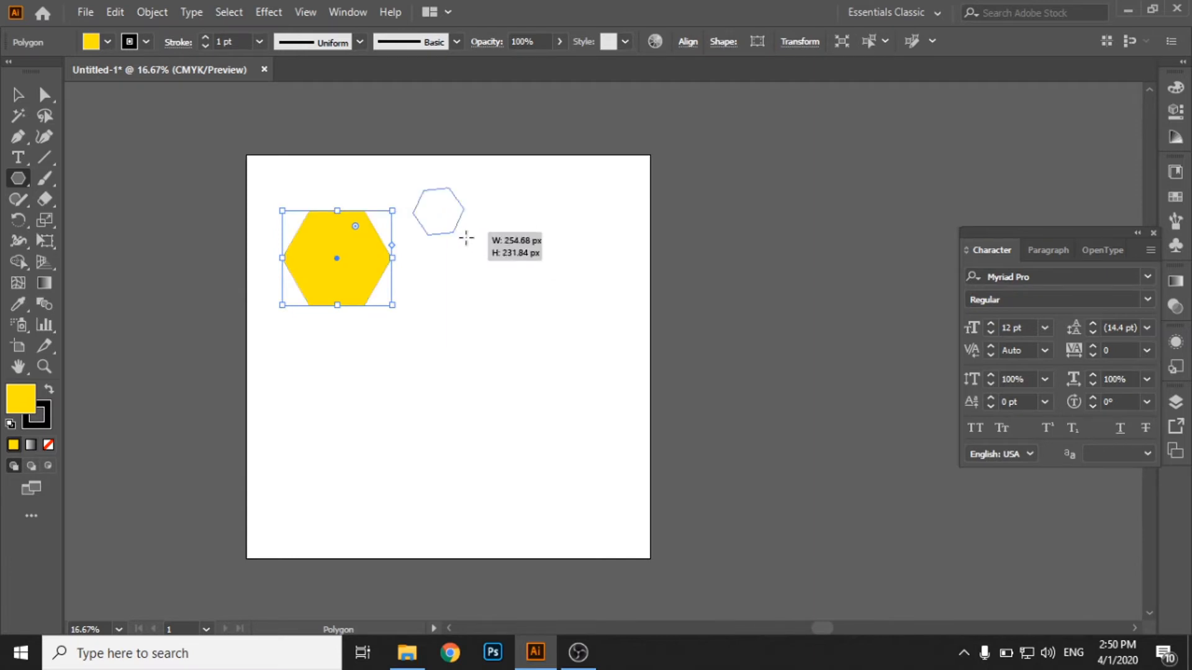
Step: Draw twelve more upright hexagons of various sizes across the artboard
{"action": "left_click_drag", "start_coordinate": [466, 238], "coordinate": [455, 223]}
{"action": "left_click_drag", "start_coordinate": [428, 280], "coordinate": [457, 296]}
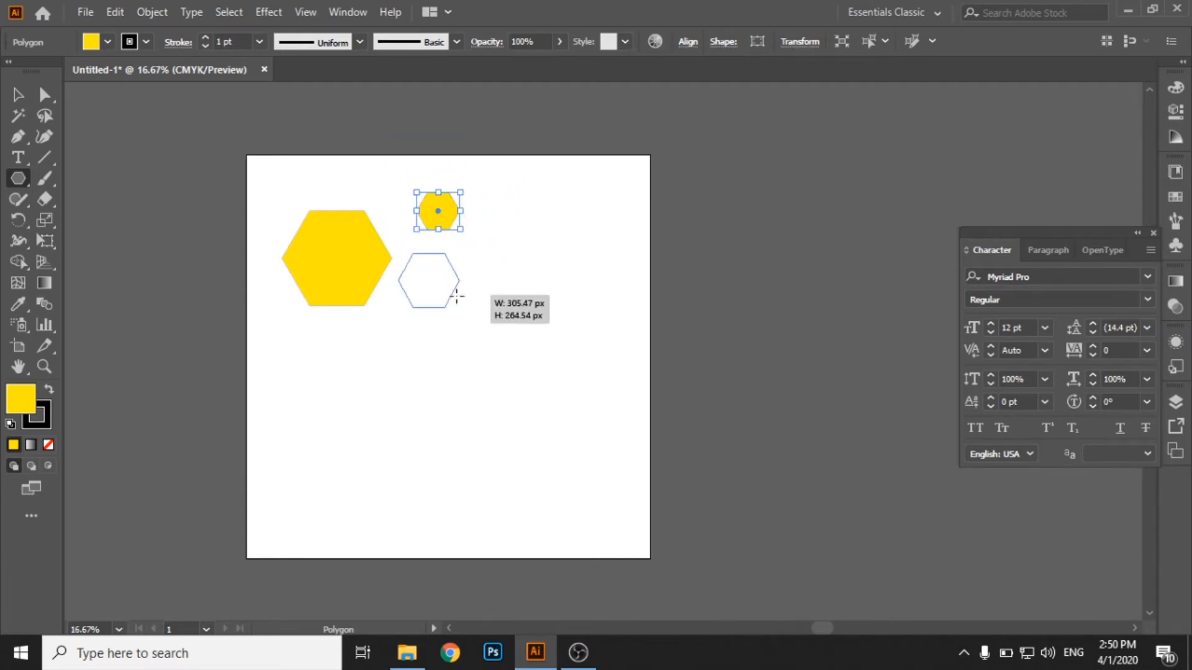
{"action": "left_click_drag", "start_coordinate": [336, 359], "coordinate": [479, 400]}
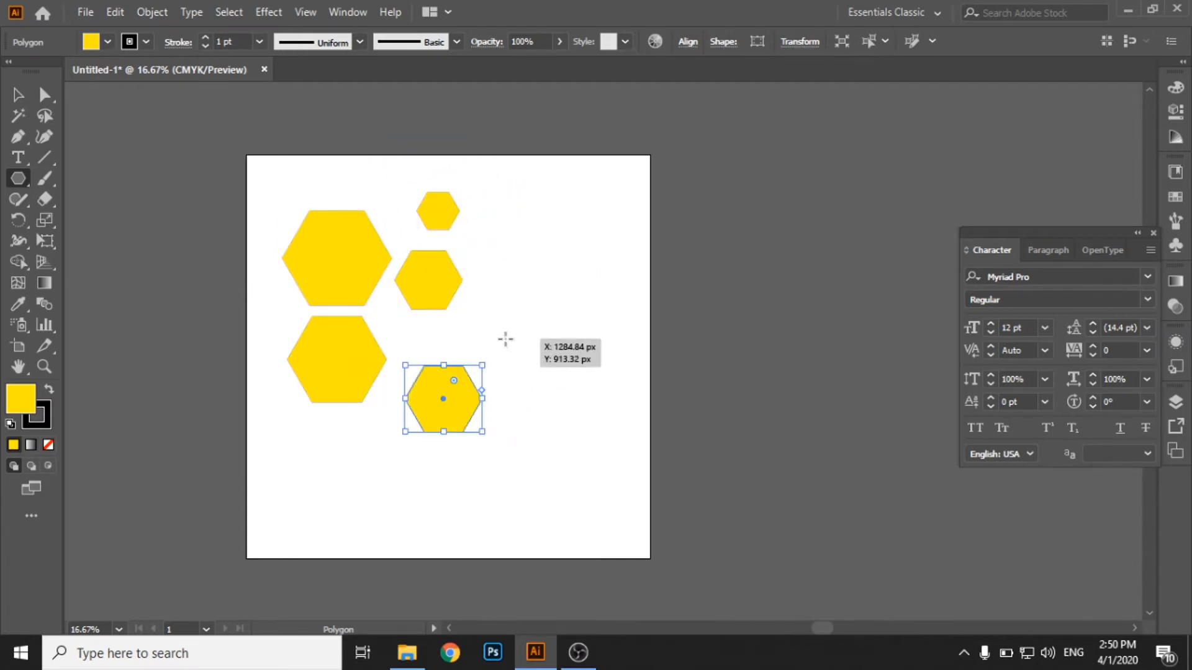
{"action": "left_click_drag", "start_coordinate": [506, 338], "coordinate": [532, 339]}
{"action": "left_click_drag", "start_coordinate": [543, 251], "coordinate": [566, 265]}
{"action": "left_click_drag", "start_coordinate": [582, 202], "coordinate": [623, 240]}
{"action": "left_click_drag", "start_coordinate": [566, 322], "coordinate": [572, 331]}
{"action": "left_click_drag", "start_coordinate": [554, 382], "coordinate": [577, 400]}
{"action": "left_click_drag", "start_coordinate": [528, 453], "coordinate": [540, 460]}
{"action": "left_click_drag", "start_coordinate": [427, 501], "coordinate": [370, 498]}
Step: Rotate all the hexagons together a quarter turn clockwise and deselect them
{"action": "left_click", "coordinate": [18, 95]}
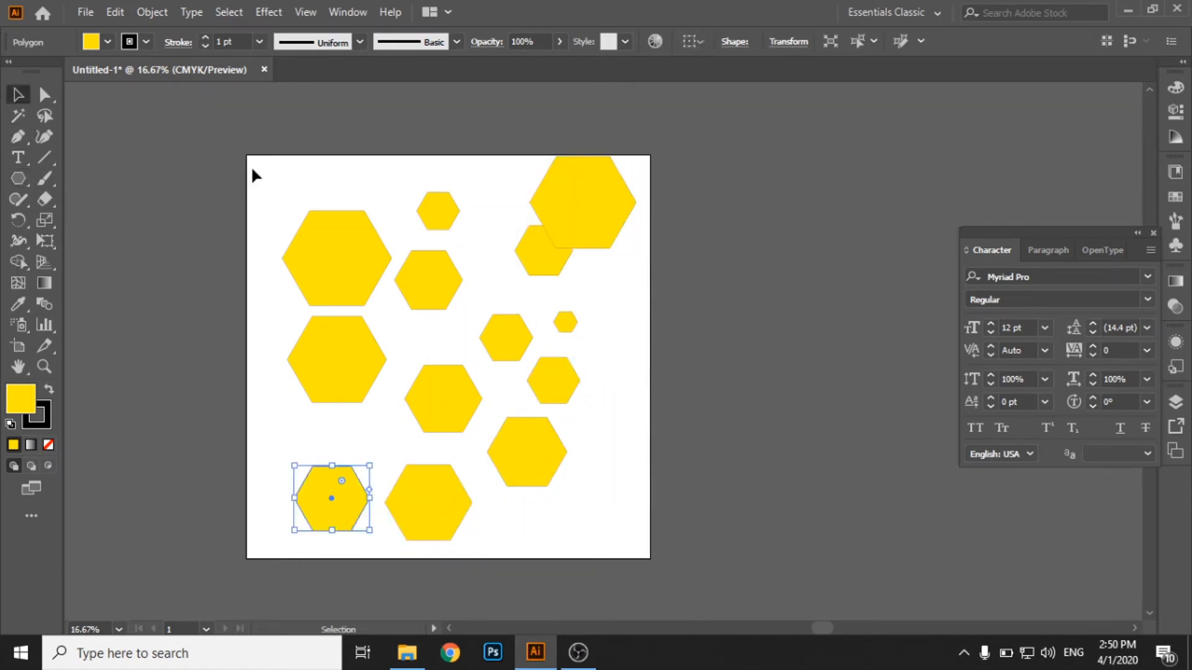
{"action": "key", "text": "ctrl+a"}
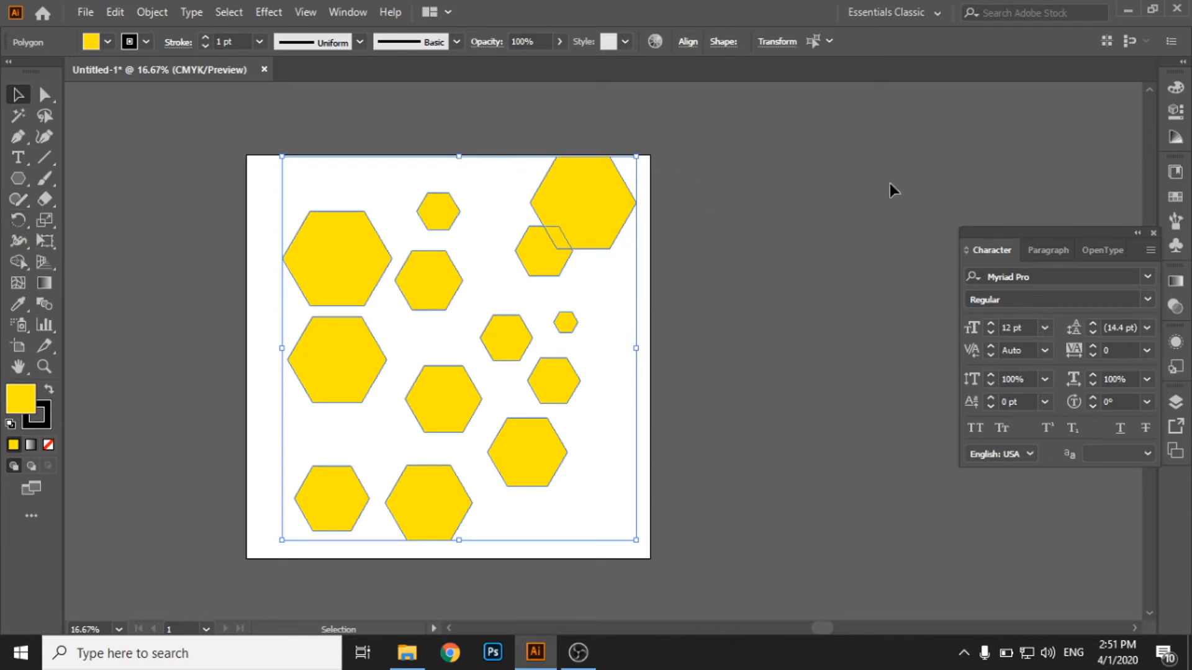
{"action": "left_click_drag", "start_coordinate": [645, 148], "coordinate": [740, 300]}
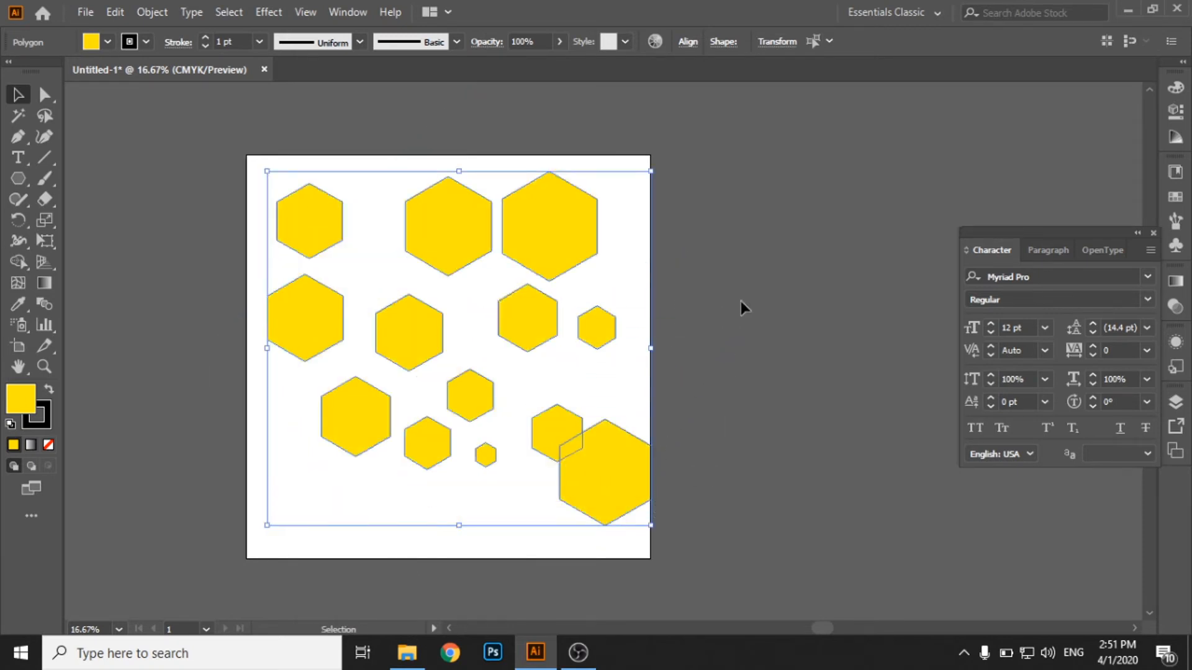
{"action": "left_click", "coordinate": [669, 296]}
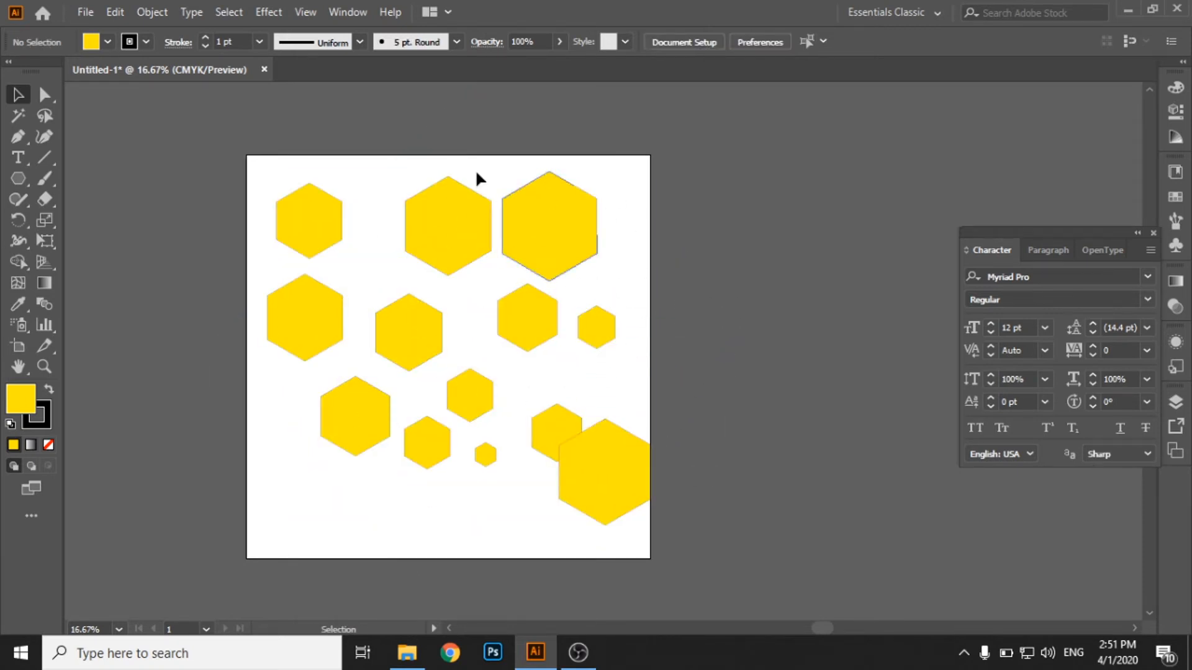
Step: Delete all the hexagons and draw one large, slightly tilted hexagon in the artboard's upper half
{"action": "left_click_drag", "start_coordinate": [246, 154], "coordinate": [659, 534]}
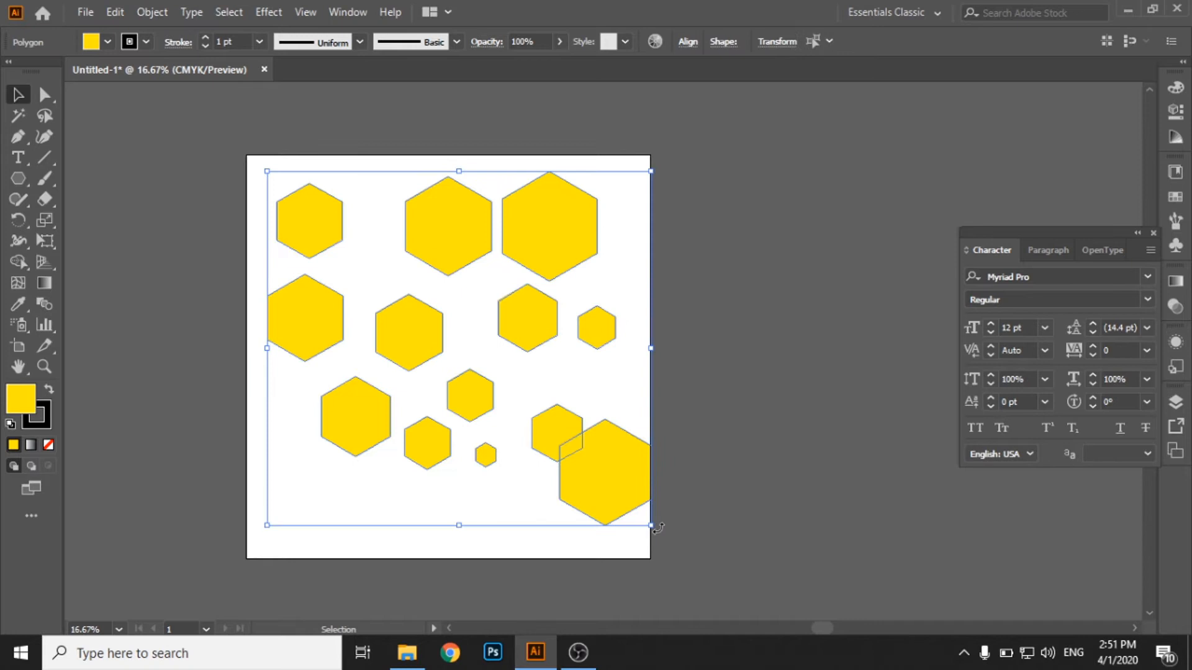
{"action": "key", "text": "Delete"}
{"action": "left_click", "coordinate": [18, 178]}
{"action": "left_click_drag", "start_coordinate": [401, 277], "coordinate": [469, 316]}
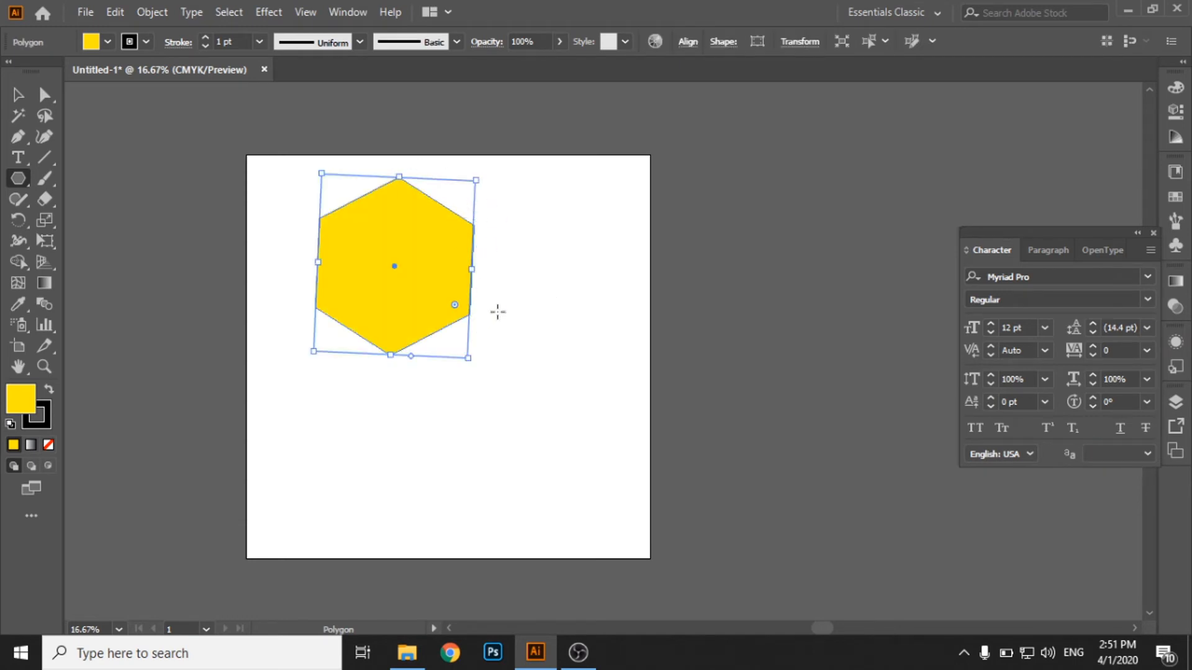
Step: Replace the tilted hexagon with a polygon in the artboard's upper-left area, varying its number of sides and ending with a triangle
{"action": "key", "text": "Delete"}
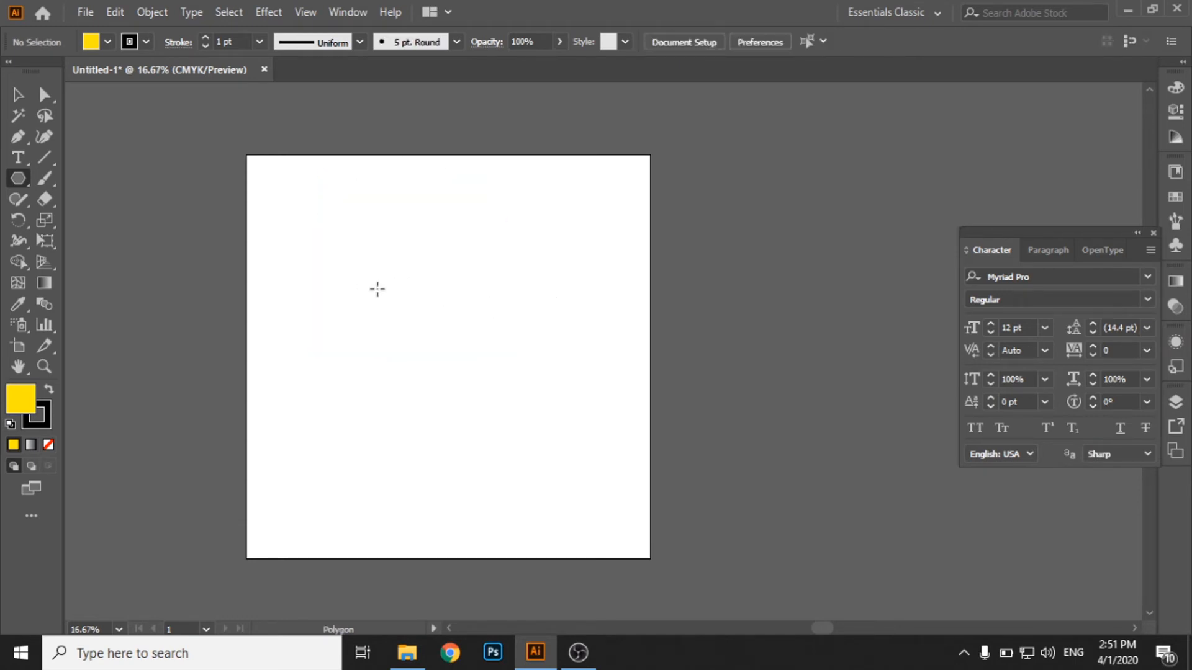
{"action": "left_click_drag", "start_coordinate": [353, 254], "coordinate": [420, 281]}
{"action": "key", "text": "Down"}
{"action": "key", "text": "Down"}
{"action": "key", "text": "Down"}
{"action": "key", "text": "Up"}
{"action": "key", "text": "Up"}
{"action": "key", "text": "Up"}
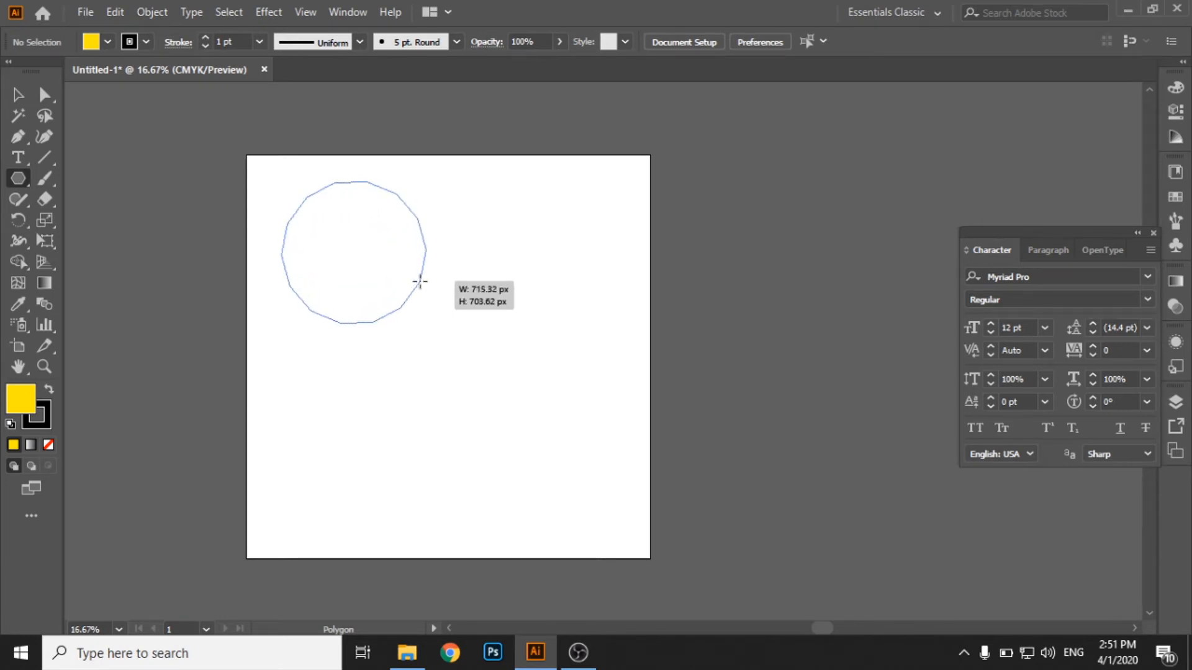
{"action": "key", "text": "Down"}
{"action": "key", "text": "Down"}
{"action": "left_click_drag", "start_coordinate": [421, 281], "coordinate": [291, 280]}
{"action": "key", "text": "Down"}
{"action": "key", "text": "Down"}
{"action": "key", "text": "Down"}
{"action": "key", "text": "Up"}
{"action": "key", "text": "Down"}
{"action": "key", "text": "Down"}
{"action": "key", "text": "Down"}
Step: Draw six more upright triangles of various sizes across the artboard
{"action": "mouse_move", "coordinate": [476, 204]}
{"action": "left_mouse_down"}
{"action": "mouse_move", "coordinate": [527, 253]}
{"action": "mouse_move", "coordinate": [518, 231]}
{"action": "left_mouse_up"}
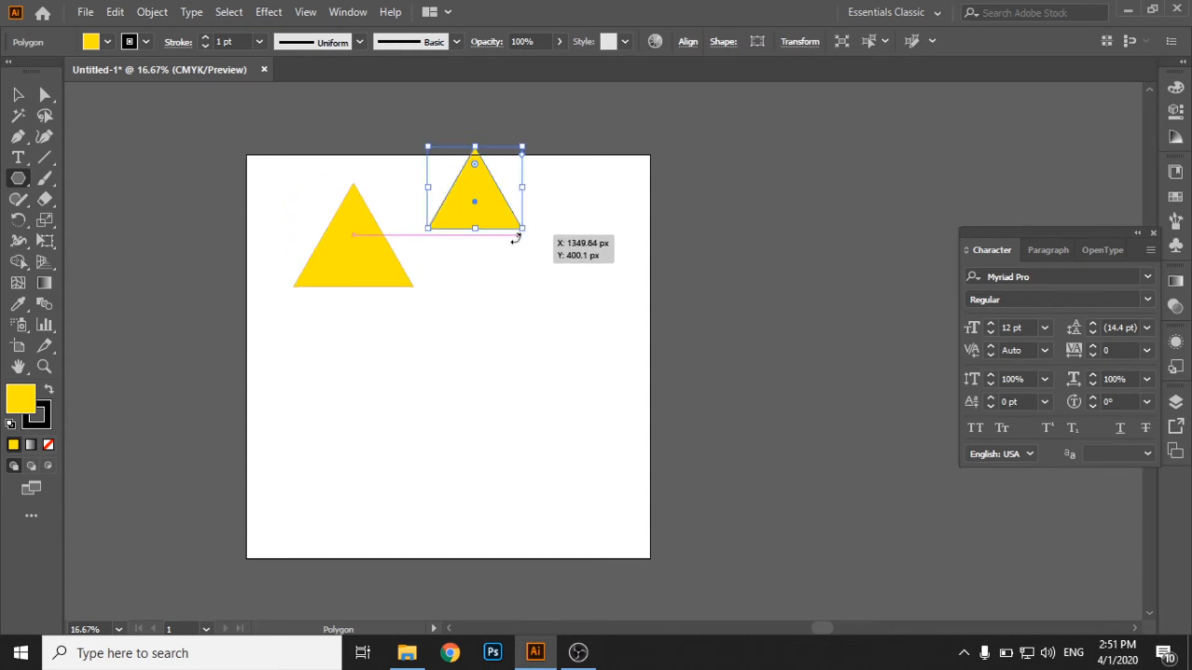
{"action": "left_click_drag", "start_coordinate": [459, 301], "coordinate": [509, 331]}
{"action": "left_click_drag", "start_coordinate": [370, 387], "coordinate": [446, 430]}
{"action": "left_click_drag", "start_coordinate": [586, 384], "coordinate": [608, 397]}
{"action": "mouse_move", "coordinate": [499, 458]}
{"action": "left_mouse_down"}
{"action": "mouse_move", "coordinate": [552, 489]}
{"action": "mouse_move", "coordinate": [624, 485]}
{"action": "left_mouse_up"}
Step: Choose the Star tool and clear all the triangles from the artboard
{"action": "right_click", "coordinate": [18, 179]}
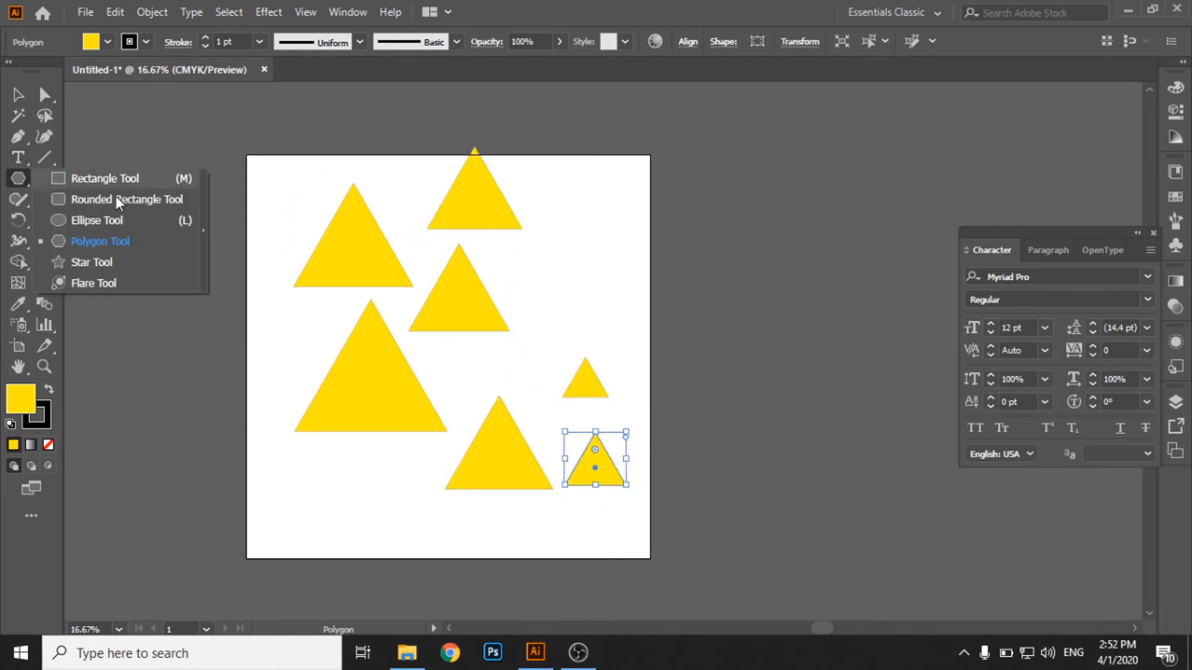
{"action": "left_click", "coordinate": [120, 261]}
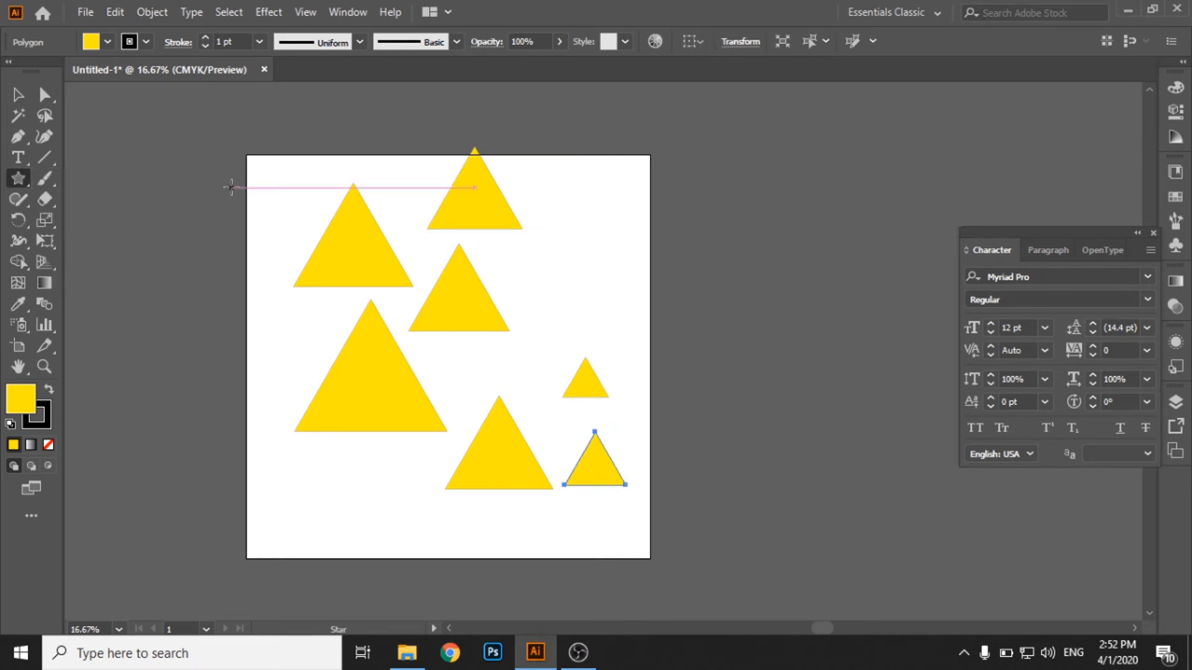
{"action": "left_click_drag", "start_coordinate": [283, 146], "coordinate": [630, 453]}
{"action": "key", "text": "Delete"}
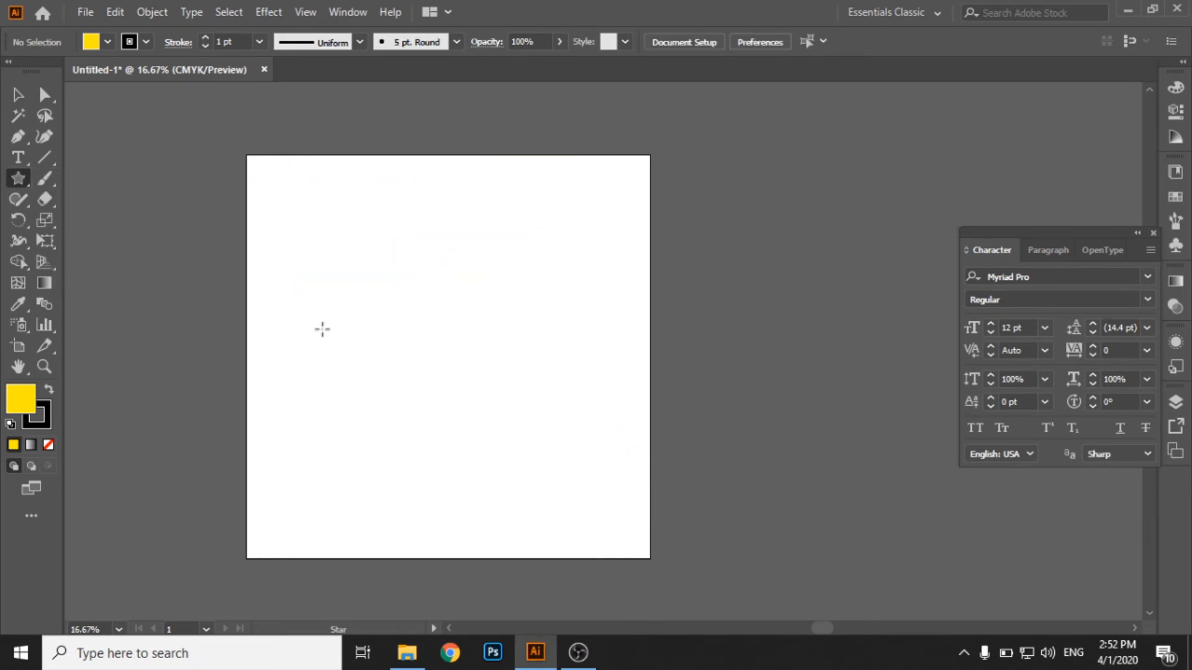
Step: Start a star about 924 px wide in the artboard's upper-left area and raise its point count to a dense sunburst
{"action": "left_click_drag", "start_coordinate": [406, 304], "coordinate": [493, 357]}
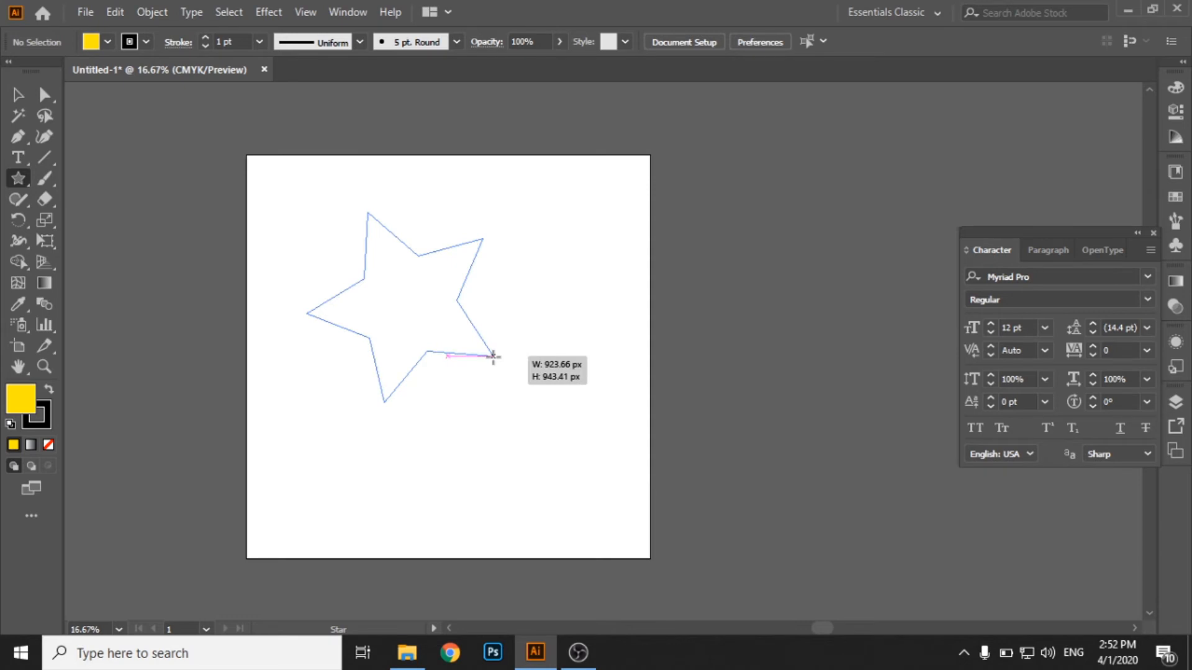
{"action": "key", "text": "Down"}
{"action": "key", "text": "Down"}
{"action": "key", "text": "Up"}
{"action": "key", "text": "Up"}
{"action": "key", "text": "Up"}
{"action": "key", "text": "Up"}
{"action": "key", "text": "Up"}
{"action": "key", "text": "Up"}
{"action": "key", "text": "Up"}
{"action": "key", "text": "Up"}
{"action": "key", "text": "Up"}
{"action": "key", "text": "Up"}
{"action": "key", "text": "Up"}
{"action": "key", "text": "Up"}
{"action": "key", "text": "Up"}
{"action": "key", "text": "Up"}
{"action": "key", "text": "Up"}
{"action": "key", "text": "Up"}
{"action": "key", "text": "Up"}
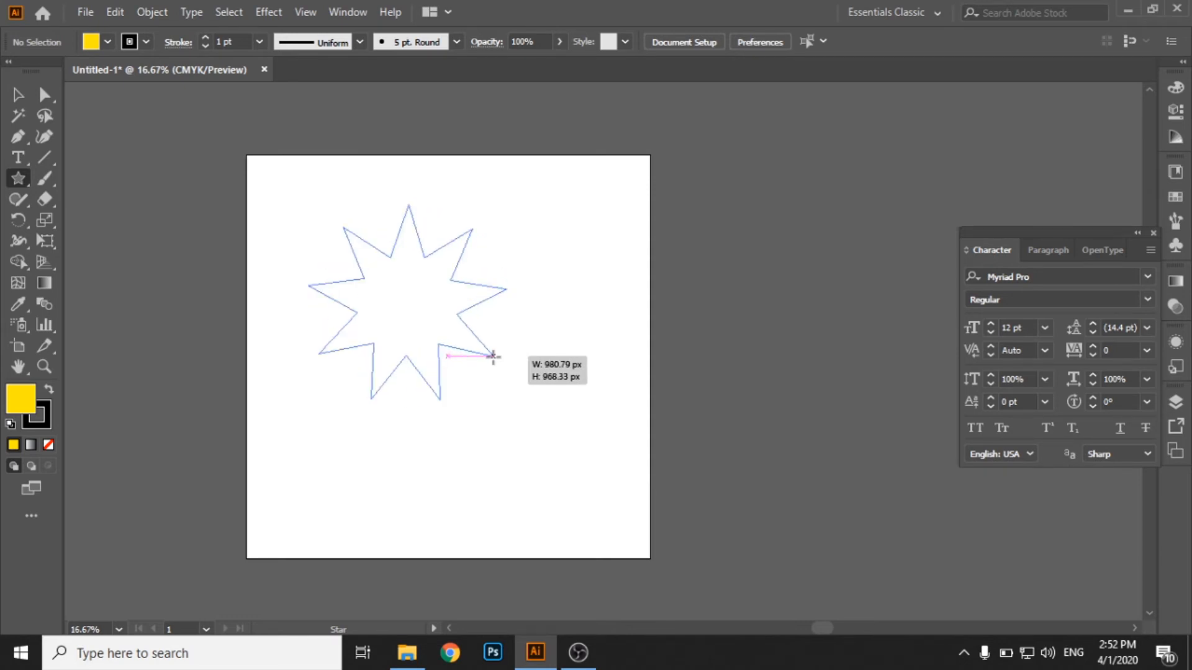
{"action": "key", "text": "Up"}
{"action": "key", "text": "Up"}
{"action": "key", "text": "Up"}
{"action": "key", "text": "Up"}
{"action": "key", "text": "Up"}
{"action": "key", "text": "Up"}
{"action": "key", "text": "Up"}
{"action": "key", "text": "Up"}
{"action": "key", "text": "Up"}
{"action": "key", "text": "Up"}
{"action": "key", "text": "Up"}
{"action": "key", "text": "Up"}
{"action": "key", "text": "Up"}
{"action": "key", "text": "Up"}
{"action": "key", "text": "Up"}
{"action": "key", "text": "Up"}
{"action": "key", "text": "Up"}
{"action": "key", "text": "Up"}
{"action": "key", "text": "Up"}
{"action": "key", "text": "Up"}
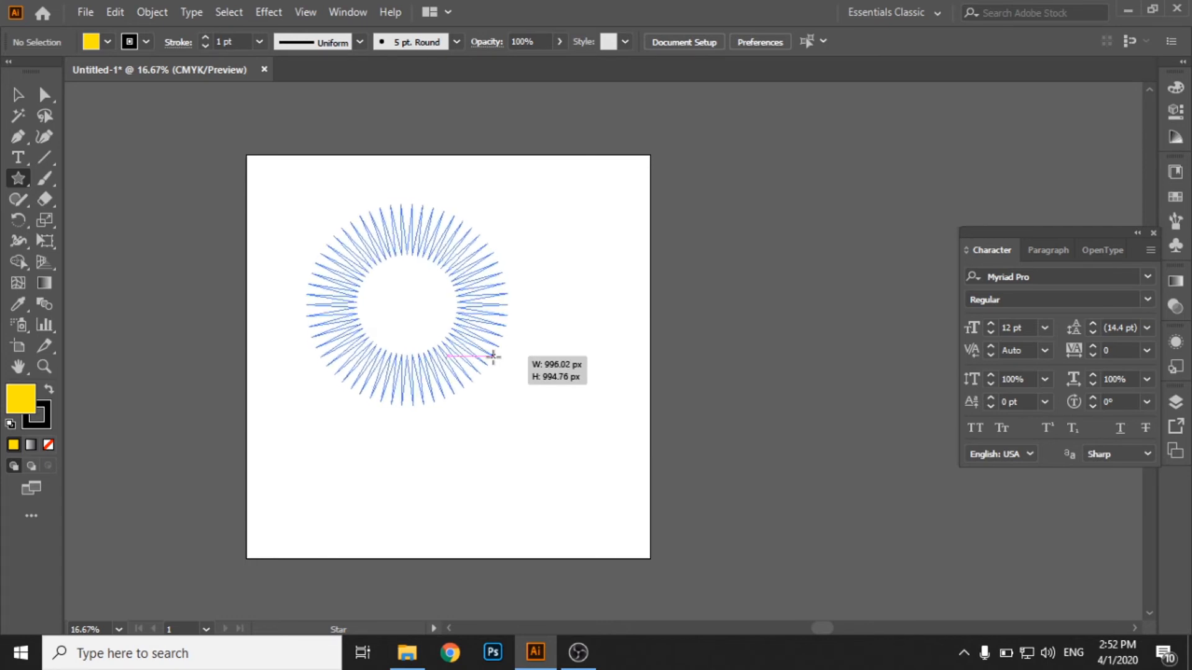
Step: Reduce the star's point count to three and finish the shape as a triangle
{"action": "key", "text": "Down"}
{"action": "key", "text": "Down"}
{"action": "key", "text": "Down"}
{"action": "key", "text": "Down"}
{"action": "key", "text": "Down"}
{"action": "key", "text": "Down"}
{"action": "key", "text": "Down"}
{"action": "key", "text": "Down"}
{"action": "key", "text": "Down"}
{"action": "key", "text": "Down"}
{"action": "key", "text": "Down"}
{"action": "key", "text": "Down"}
{"action": "key", "text": "Down"}
{"action": "key", "text": "Down"}
{"action": "key", "text": "Down"}
{"action": "key", "text": "Down"}
{"action": "key", "text": "Down"}
{"action": "key", "text": "Down"}
{"action": "key", "text": "Down"}
{"action": "key", "text": "Down"}
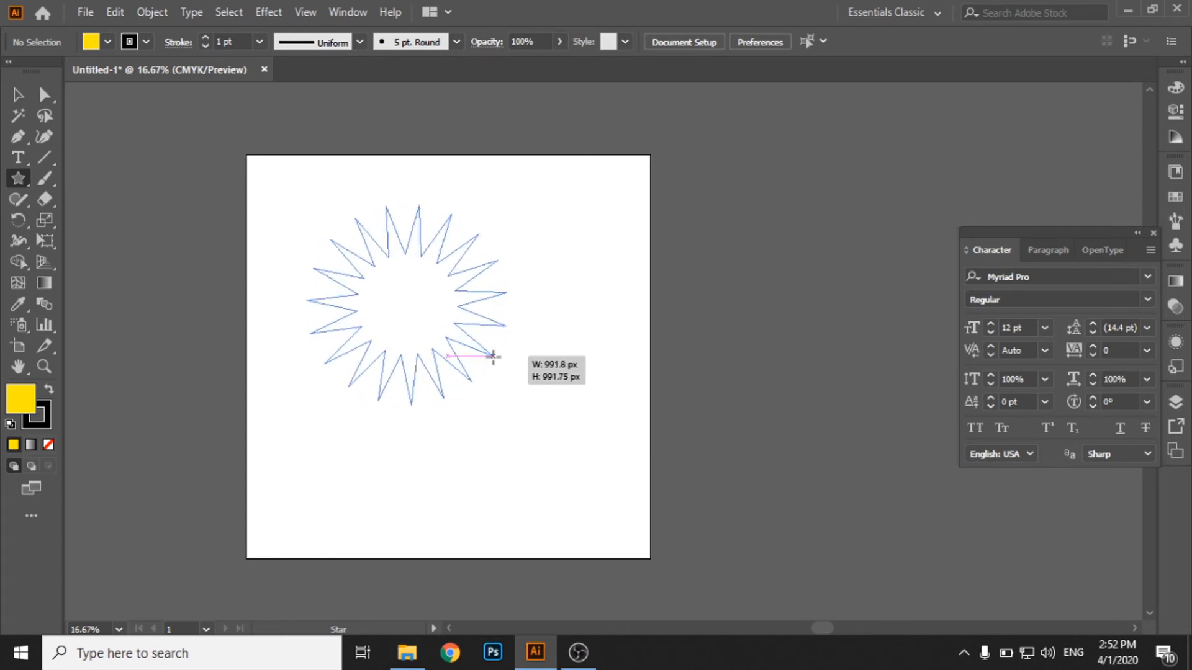
{"action": "key", "text": "Down"}
{"action": "left_click_drag", "start_coordinate": [493, 356], "coordinate": [493, 356]}
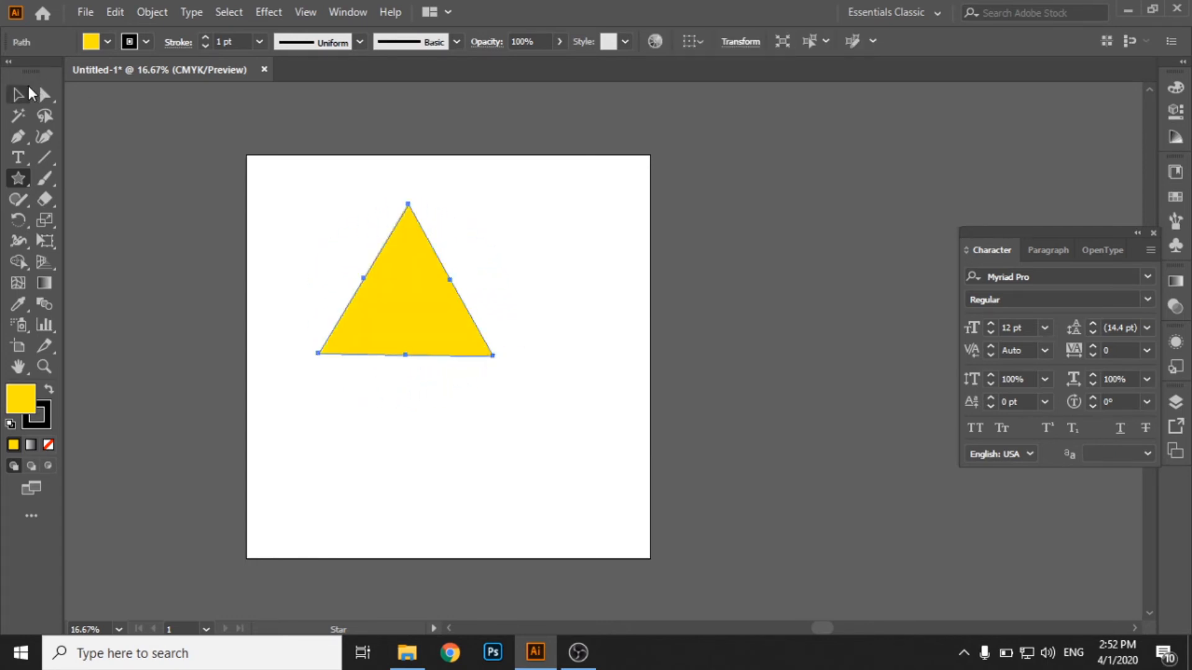
Step: Delete the three-point star and draw a flare from the artboard's centre toward its upper-right area with the Flare tool
{"action": "left_click", "coordinate": [19, 94]}
{"action": "key", "text": "Delete"}
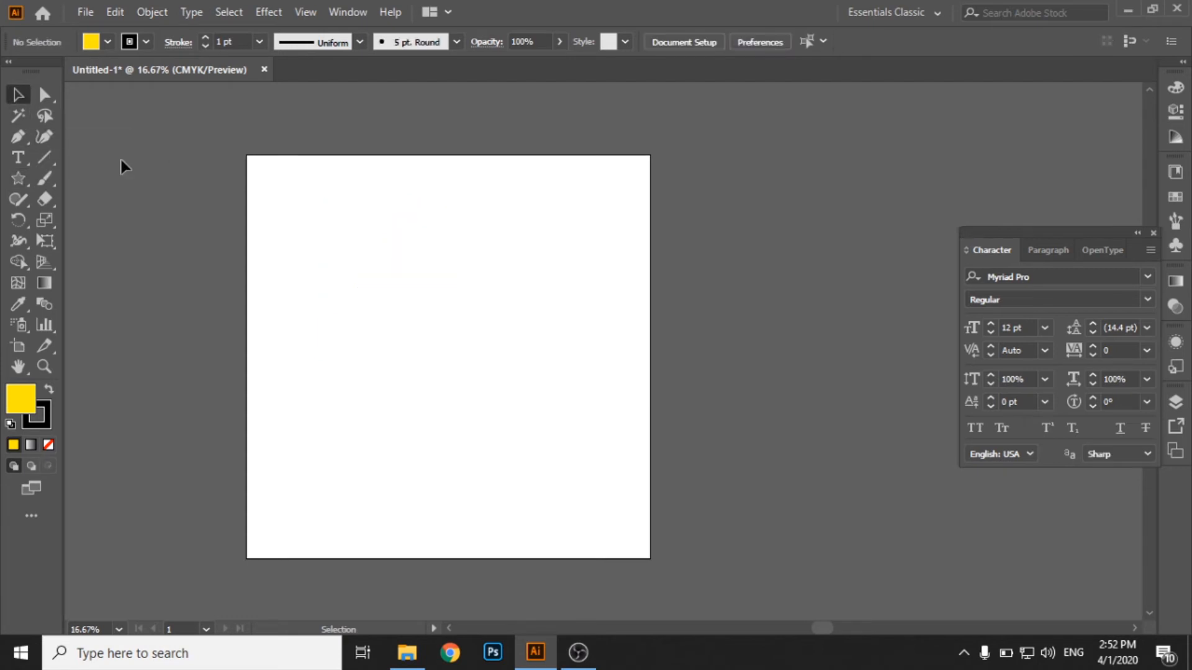
{"action": "left_click", "coordinate": [20, 178]}
{"action": "left_click", "coordinate": [148, 281]}
{"action": "left_click_drag", "start_coordinate": [428, 311], "coordinate": [444, 330]}
{"action": "left_click_drag", "start_coordinate": [565, 288], "coordinate": [602, 258]}
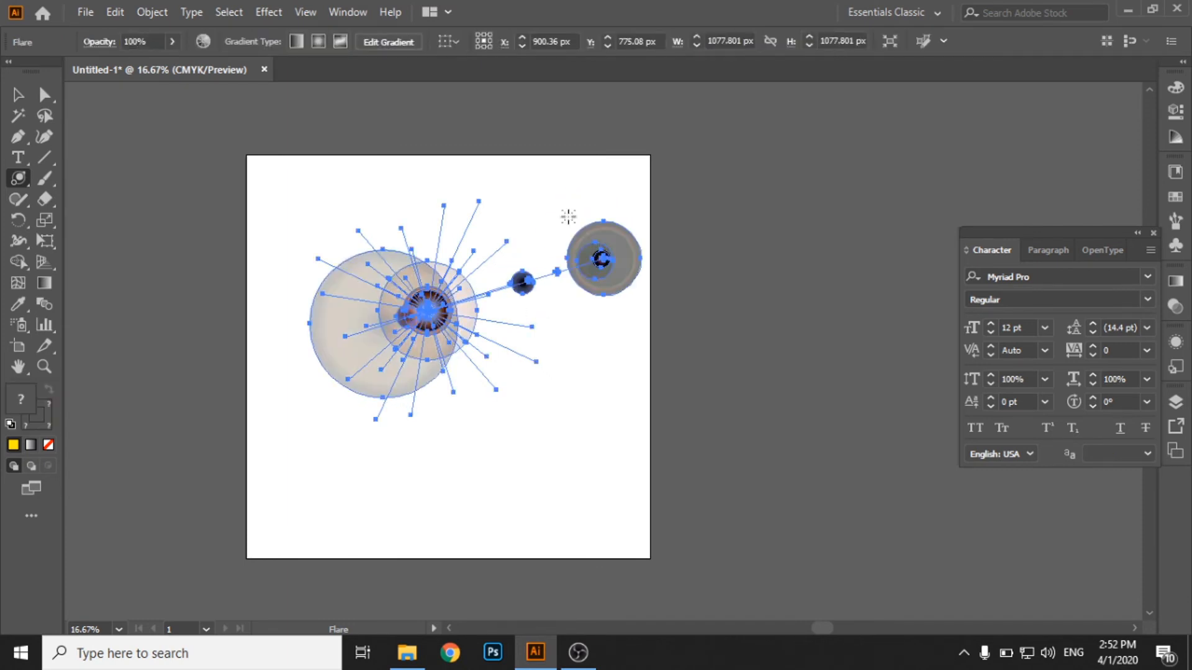
Step: Draw two smaller flares, one starting near the artboard's upper-right corner and one running leftward along its lower part
{"action": "left_click_drag", "start_coordinate": [551, 193], "coordinate": [563, 205]}
{"action": "left_click_drag", "start_coordinate": [577, 389], "coordinate": [563, 398]}
{"action": "left_click_drag", "start_coordinate": [489, 470], "coordinate": [509, 456]}
{"action": "left_click_drag", "start_coordinate": [366, 473], "coordinate": [347, 483]}
Step: Delete all three flares and try drawing a new large flare in the artboard's upper-left area
{"action": "left_click_drag", "start_coordinate": [272, 181], "coordinate": [617, 512]}
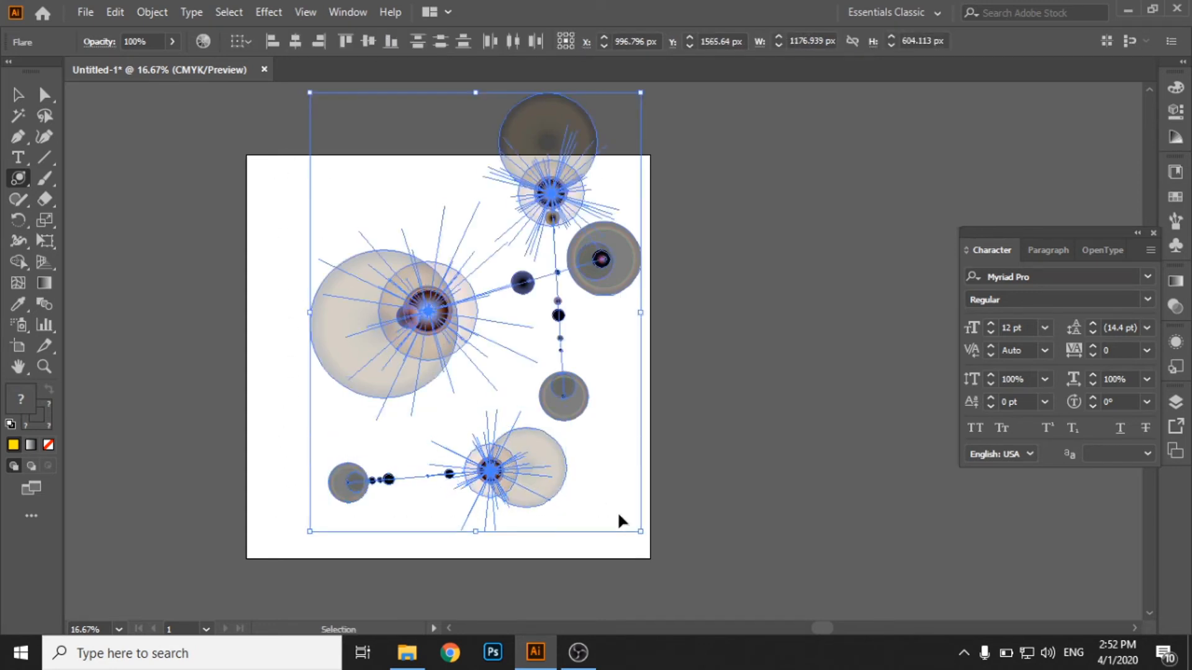
{"action": "key", "text": "Delete"}
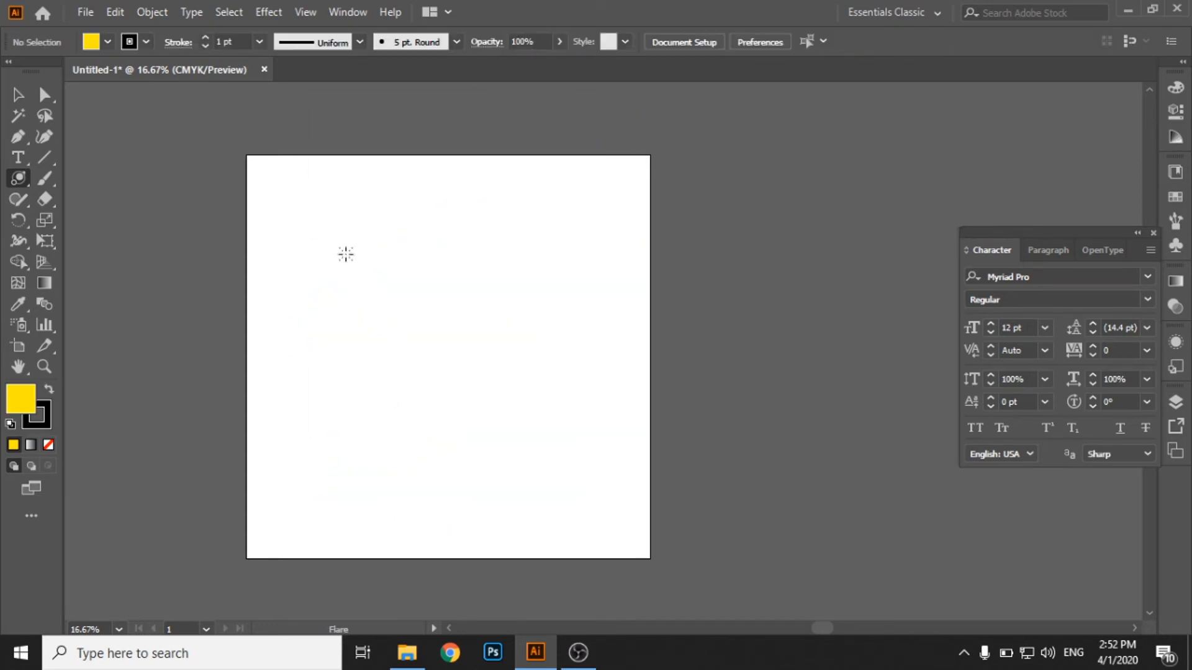
{"action": "left_click_drag", "start_coordinate": [346, 254], "coordinate": [447, 322]}
{"action": "mouse_move", "coordinate": [498, 423]}
{"action": "left_mouse_down"}
{"action": "mouse_move", "coordinate": [522, 459]}
{"action": "mouse_move", "coordinate": [617, 239]}
{"action": "mouse_move", "coordinate": [617, 382]}
{"action": "mouse_move", "coordinate": [332, 486]}
{"action": "mouse_move", "coordinate": [404, 524]}
{"action": "mouse_move", "coordinate": [714, 359]}
{"action": "mouse_move", "coordinate": [494, 355]}
{"action": "left_mouse_up"}
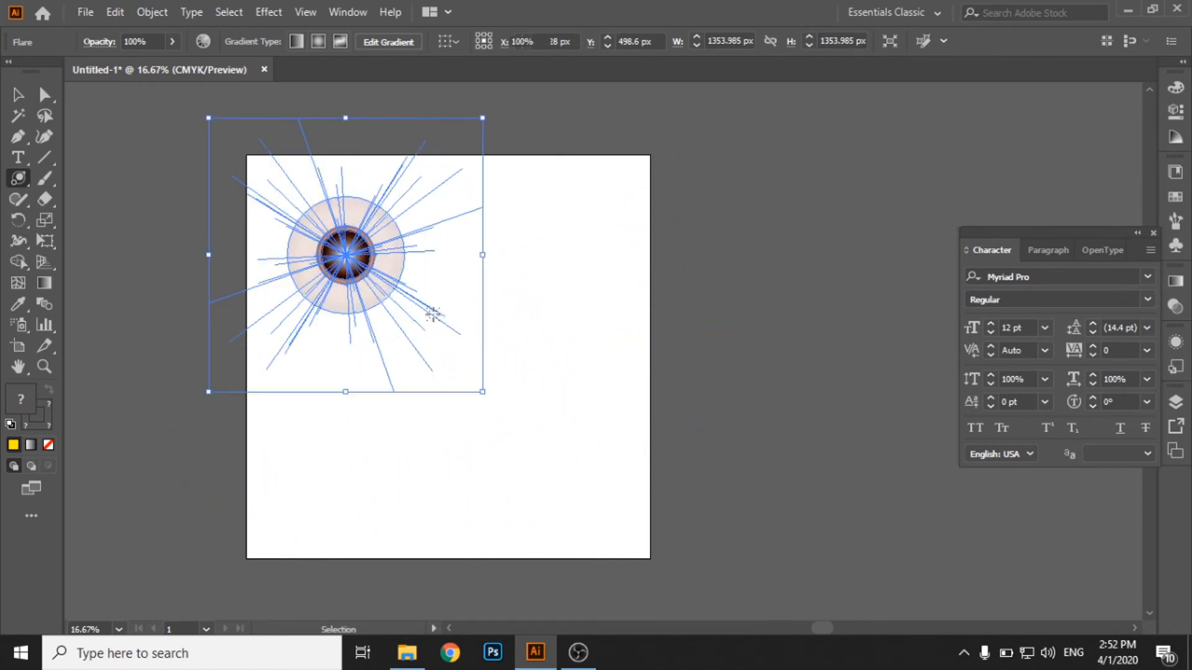
{"action": "key", "text": "ctrl+z"}
Step: Draw two flares, one across the upper artboard and one across the lower, and cancel the Flare Tool Options for a third
{"action": "left_click_drag", "start_coordinate": [362, 270], "coordinate": [392, 282]}
{"action": "left_click_drag", "start_coordinate": [557, 292], "coordinate": [567, 302]}
{"action": "left_click_drag", "start_coordinate": [508, 423], "coordinate": [519, 433]}
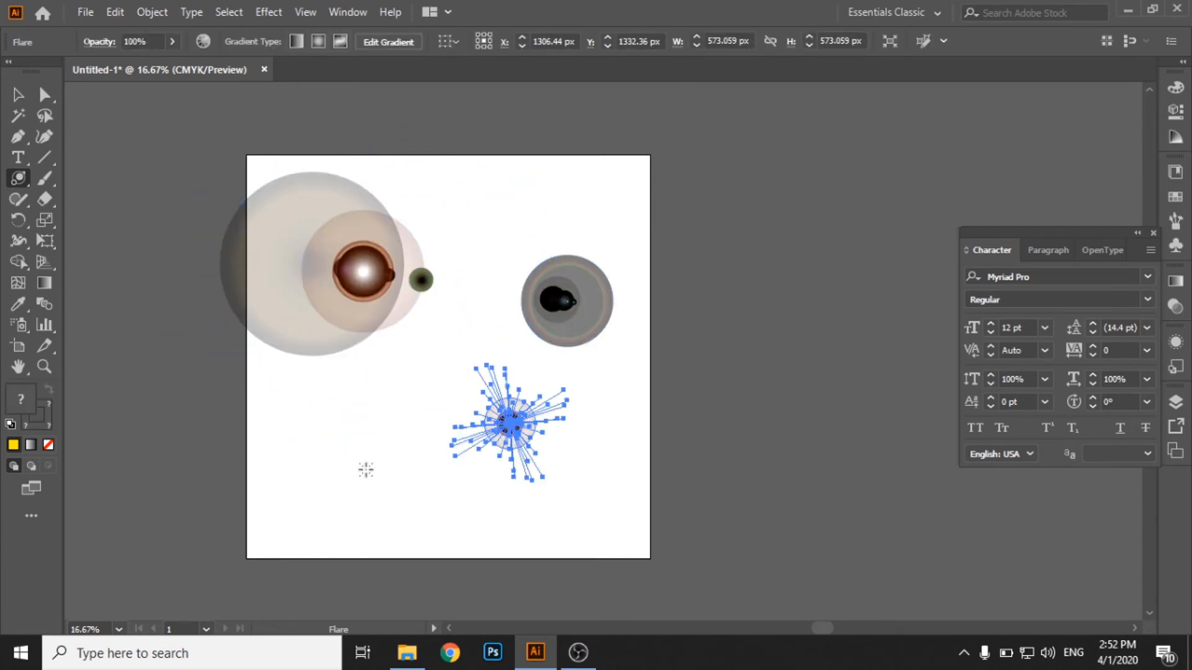
{"action": "left_click_drag", "start_coordinate": [364, 471], "coordinate": [359, 482]}
{"action": "left_click", "coordinate": [298, 426]}
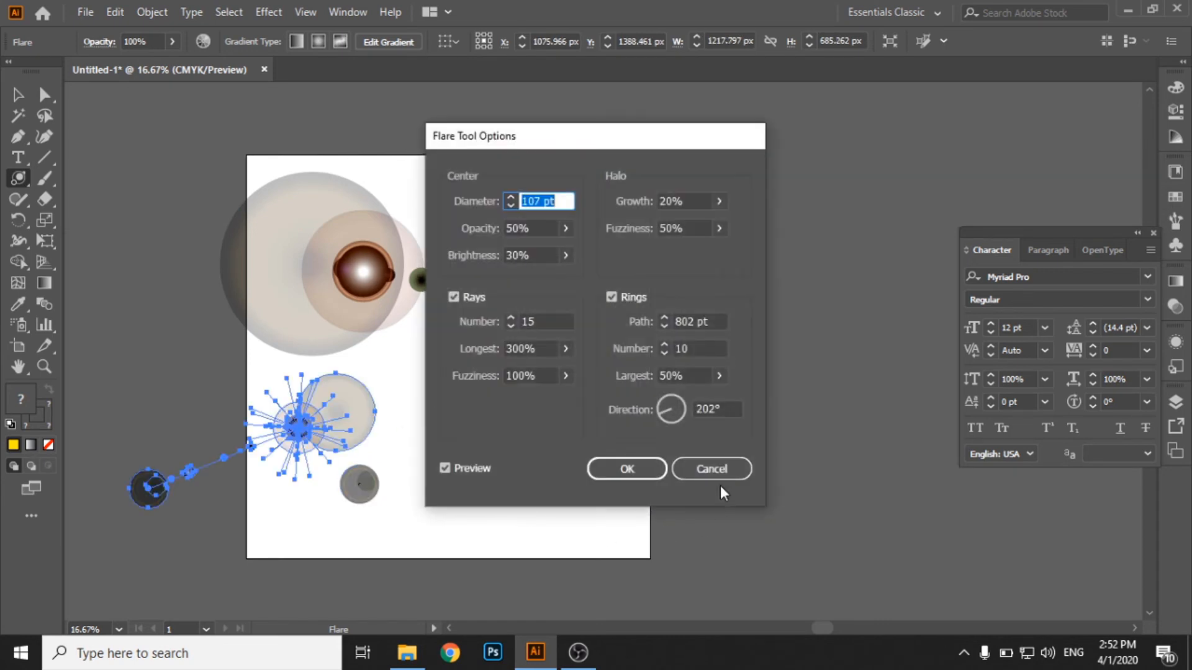
{"action": "left_click", "coordinate": [709, 466]}
Step: Undo the recent flares back to the centre part of the upper-left flare
{"action": "key", "text": "ctrl+z"}
{"action": "key", "text": "ctrl+z"}
{"action": "key", "text": "ctrl+z"}
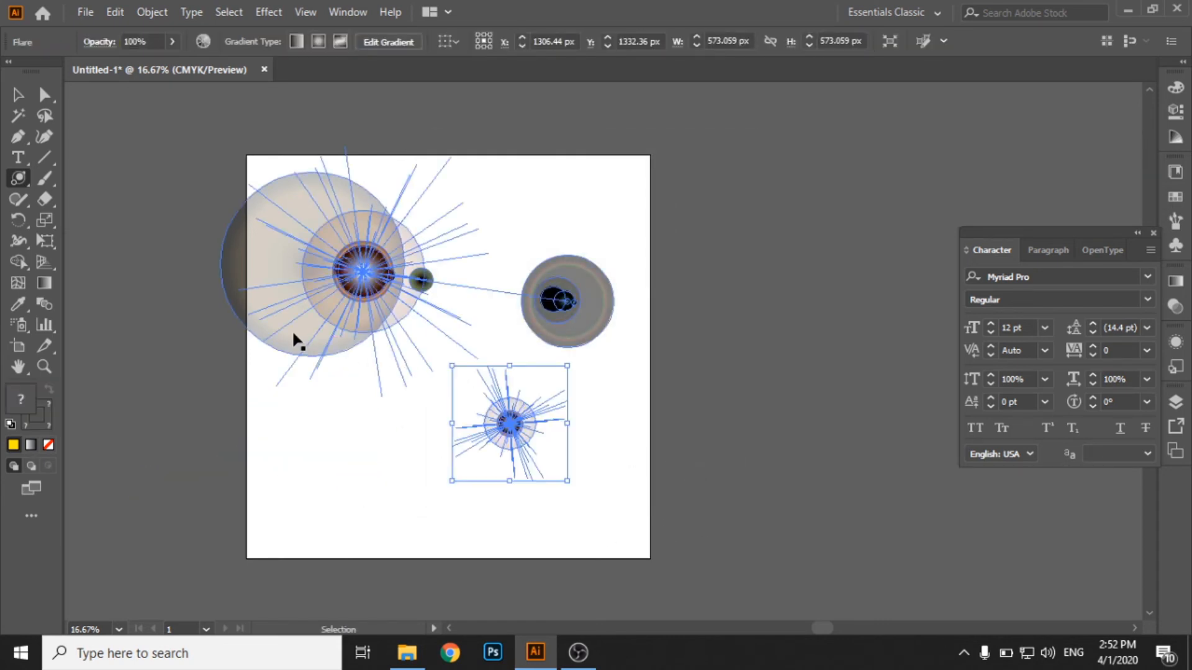
{"action": "key", "text": "ctrl+z"}
{"action": "key", "text": "ctrl+z"}
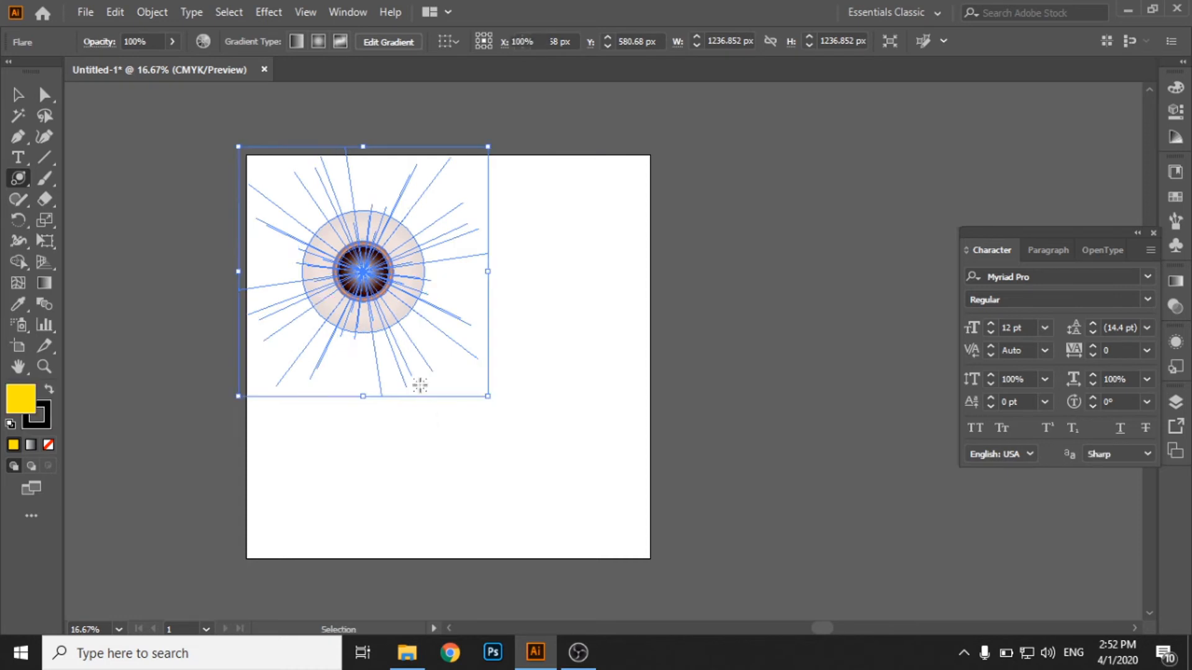
Step: Draw a flare about 1494 px wide near the centre of the artboard, and delete it
{"action": "left_click_drag", "start_coordinate": [412, 350], "coordinate": [473, 382]}
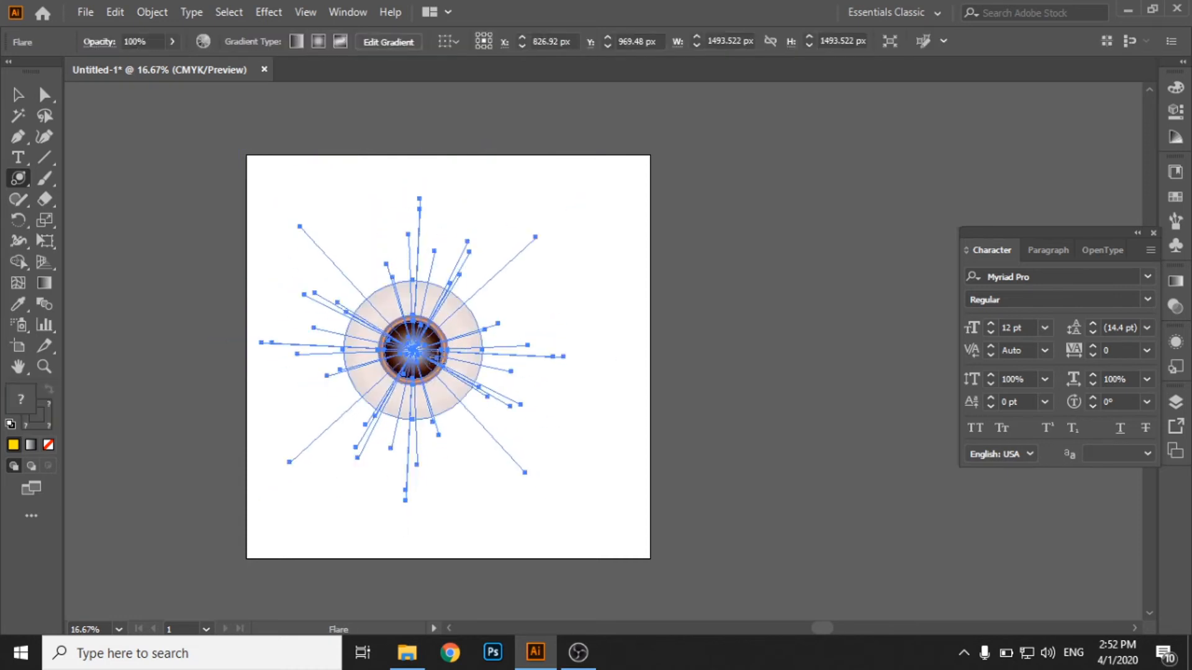
{"action": "left_click", "coordinate": [18, 94]}
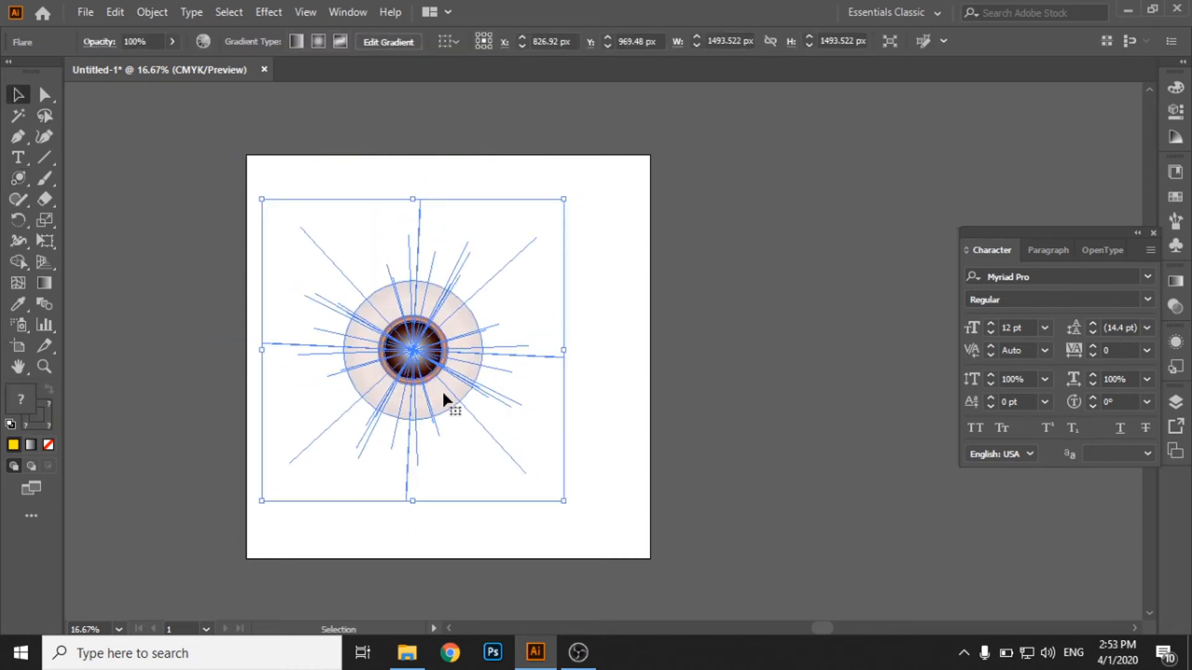
{"action": "left_click", "coordinate": [619, 388]}
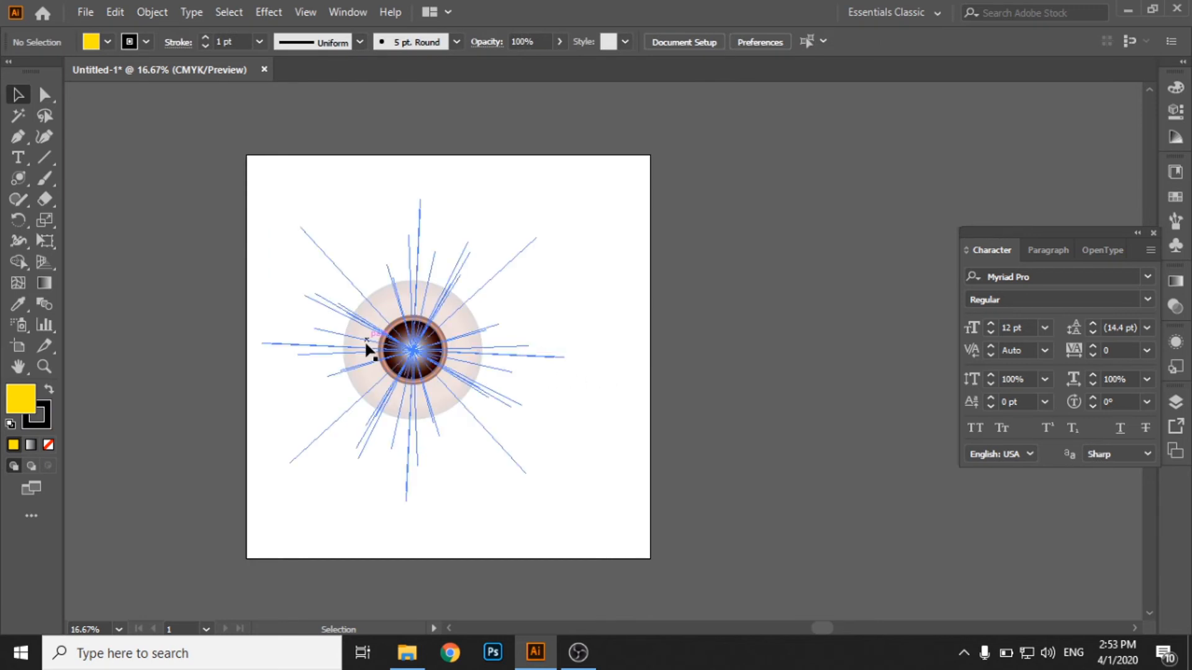
{"action": "left_click", "coordinate": [585, 347]}
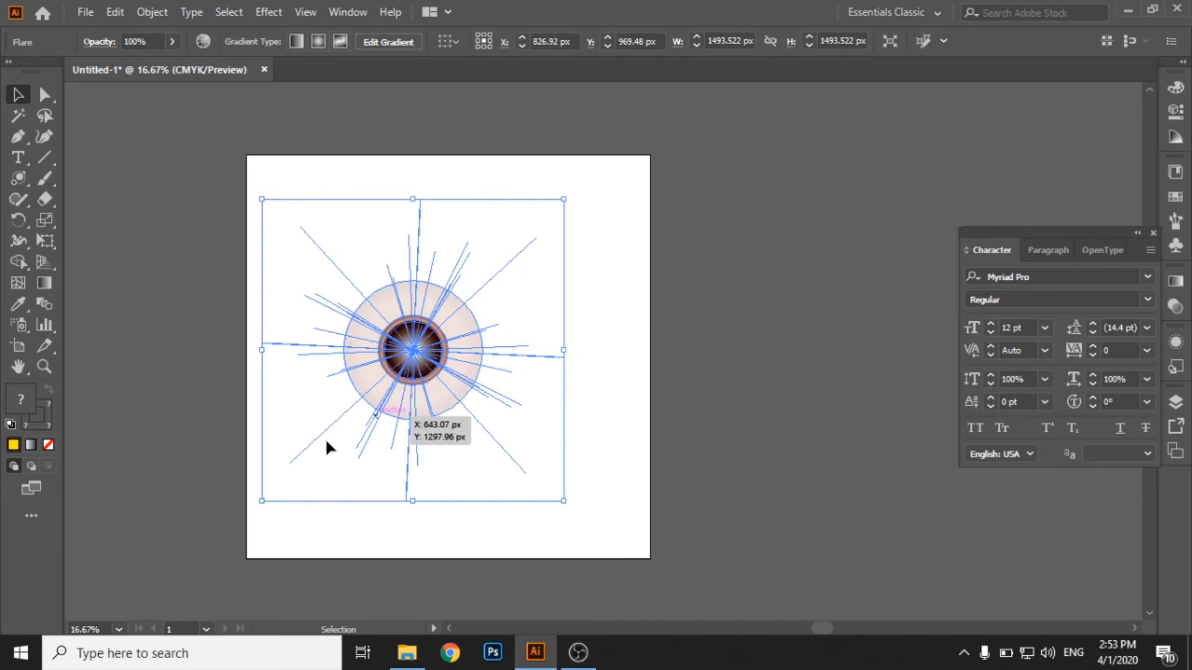
{"action": "left_click", "coordinate": [527, 422]}
{"action": "key", "text": "Delete"}
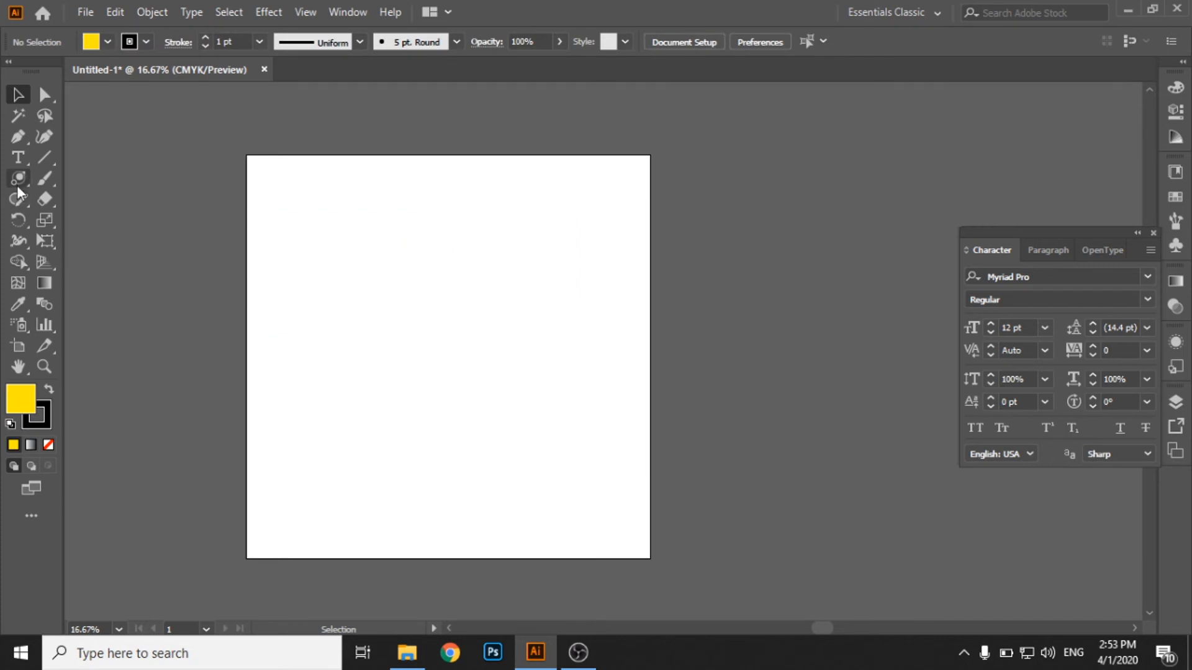
Step: Draw a flare about 2015 px wide on the artboard while lowering and raising its number of rays, and delete it
{"action": "left_click", "coordinate": [18, 180]}
{"action": "left_click_drag", "start_coordinate": [406, 321], "coordinate": [428, 349]}
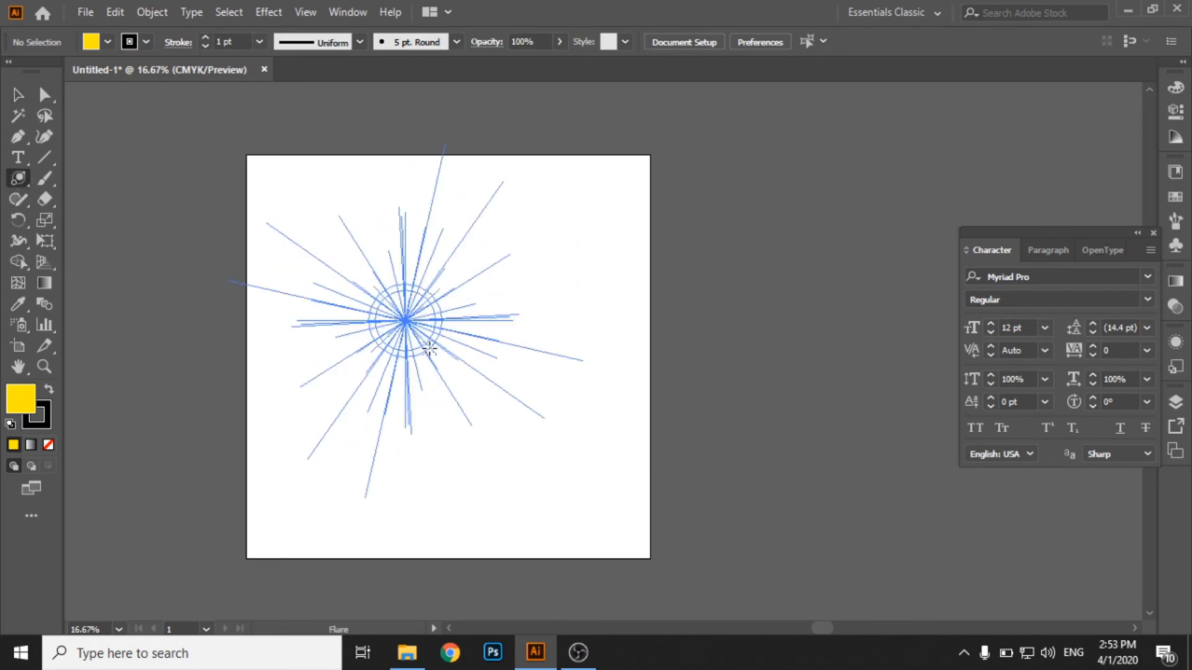
{"action": "left_click_drag", "start_coordinate": [428, 349], "coordinate": [441, 347]}
{"action": "key", "text": "Down"}
{"action": "key", "text": "Down"}
{"action": "key", "text": "Down"}
{"action": "key", "text": "Down"}
{"action": "key", "text": "Down"}
{"action": "key", "text": "Down"}
{"action": "key", "text": "Down"}
{"action": "key", "text": "Down"}
{"action": "key", "text": "Down"}
{"action": "key", "text": "Down"}
{"action": "key", "text": "Down"}
{"action": "key", "text": "Down"}
{"action": "key", "text": "Down"}
{"action": "key", "text": "Down"}
{"action": "key", "text": "Down"}
{"action": "key", "text": "Down"}
{"action": "key", "text": "Down"}
{"action": "key", "text": "Down"}
{"action": "key", "text": "Down"}
{"action": "key", "text": "Down"}
{"action": "key", "text": "Up"}
{"action": "key", "text": "Up"}
{"action": "key", "text": "Up"}
{"action": "key", "text": "Up"}
{"action": "key", "text": "Up"}
{"action": "key", "text": "Up"}
{"action": "key", "text": "Up"}
{"action": "key", "text": "Up"}
{"action": "key", "text": "Up"}
{"action": "key", "text": "Up"}
{"action": "key", "text": "Up"}
{"action": "key", "text": "Up"}
{"action": "key", "text": "Up"}
{"action": "key", "text": "Up"}
{"action": "key", "text": "Up"}
{"action": "key", "text": "Up"}
{"action": "key", "text": "Up"}
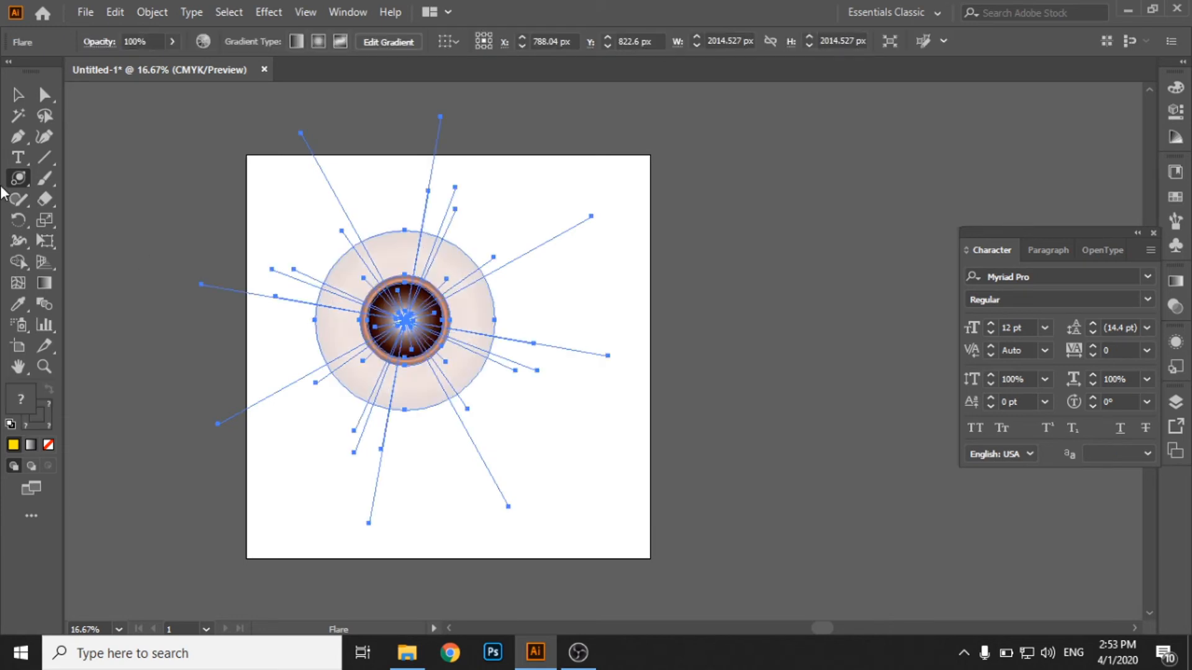
{"action": "left_click", "coordinate": [18, 94]}
{"action": "key", "text": "Delete"}
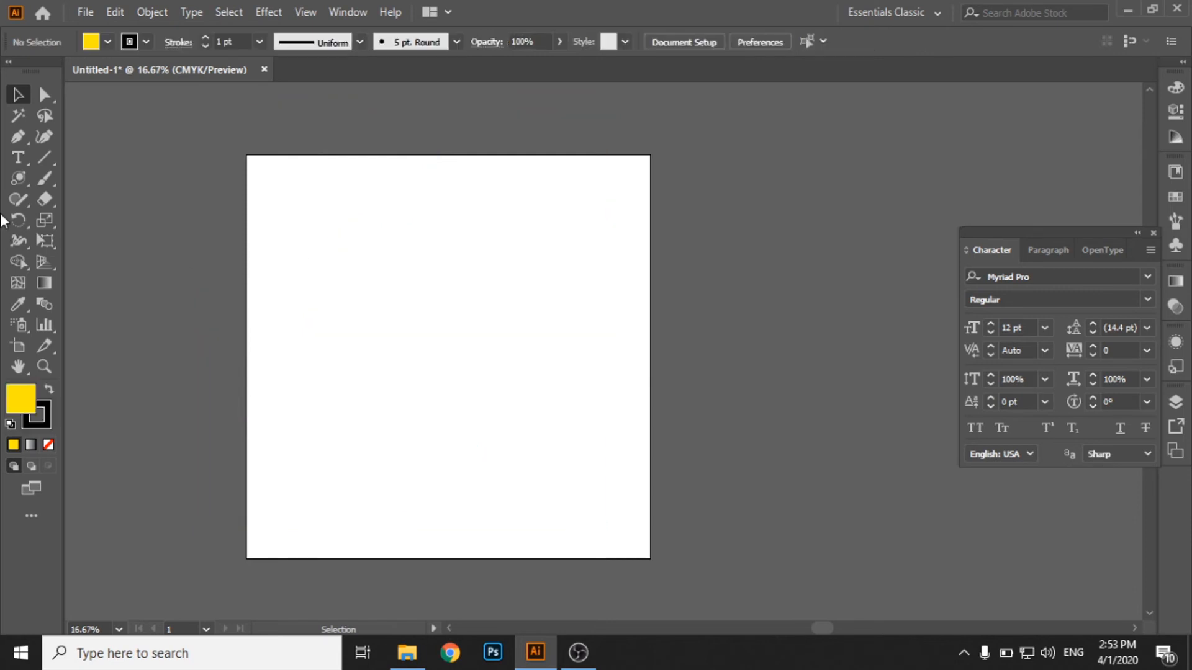
Step: Draw a large rectangle near the artboard's centre and a narrow upright one beside it, and delete both
{"action": "left_click", "coordinate": [19, 178]}
{"action": "left_click", "coordinate": [102, 180]}
{"action": "left_click_drag", "start_coordinate": [395, 255], "coordinate": [524, 371]}
{"action": "left_click_drag", "start_coordinate": [286, 239], "coordinate": [336, 326]}
{"action": "key", "text": "v"}
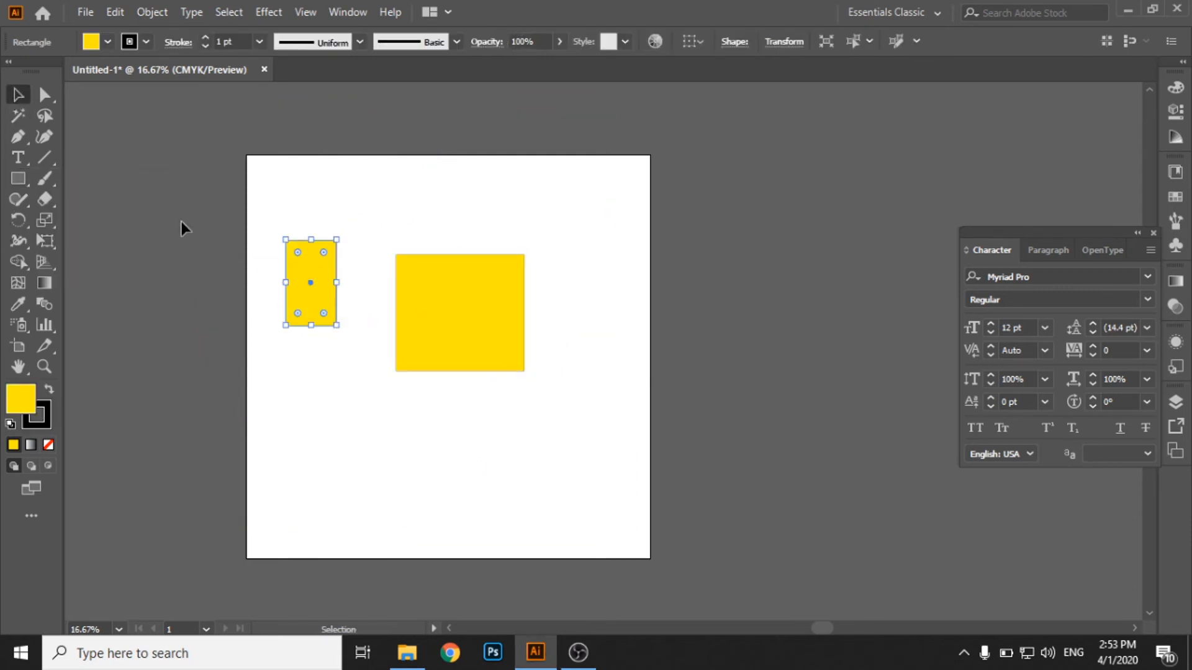
{"action": "left_click_drag", "start_coordinate": [181, 223], "coordinate": [552, 415]}
{"action": "key", "text": "Delete"}
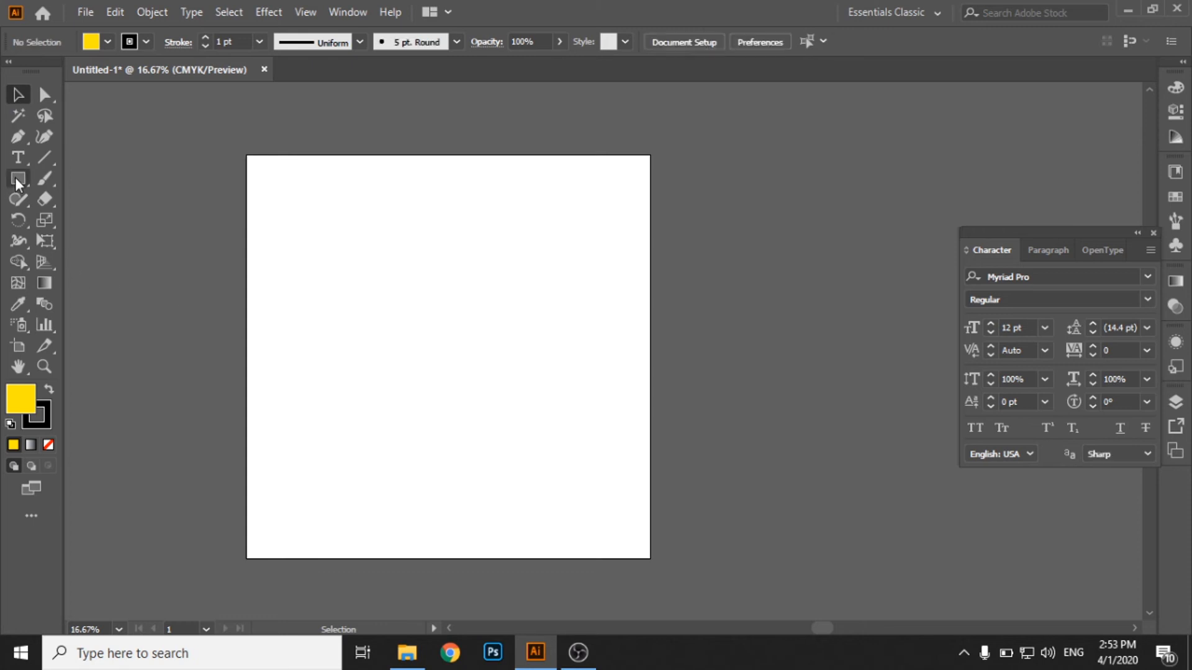
{"action": "left_click", "coordinate": [18, 180]}
{"action": "left_click", "coordinate": [391, 288]}
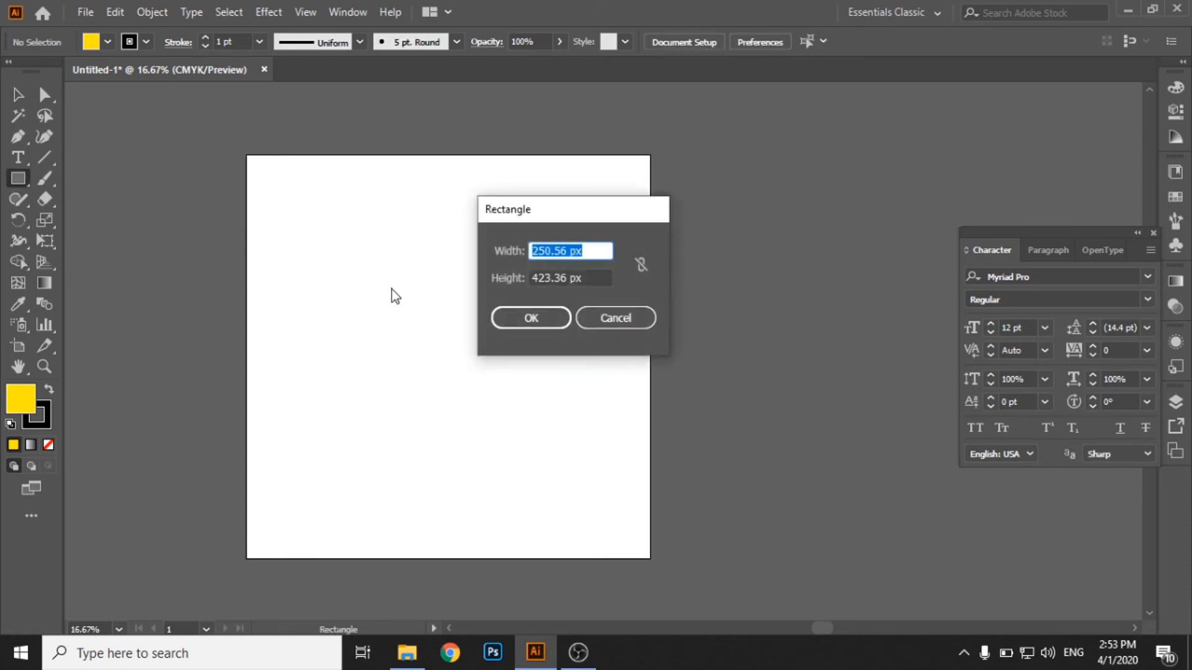
{"action": "left_click_drag", "start_coordinate": [614, 221], "coordinate": [526, 222]}
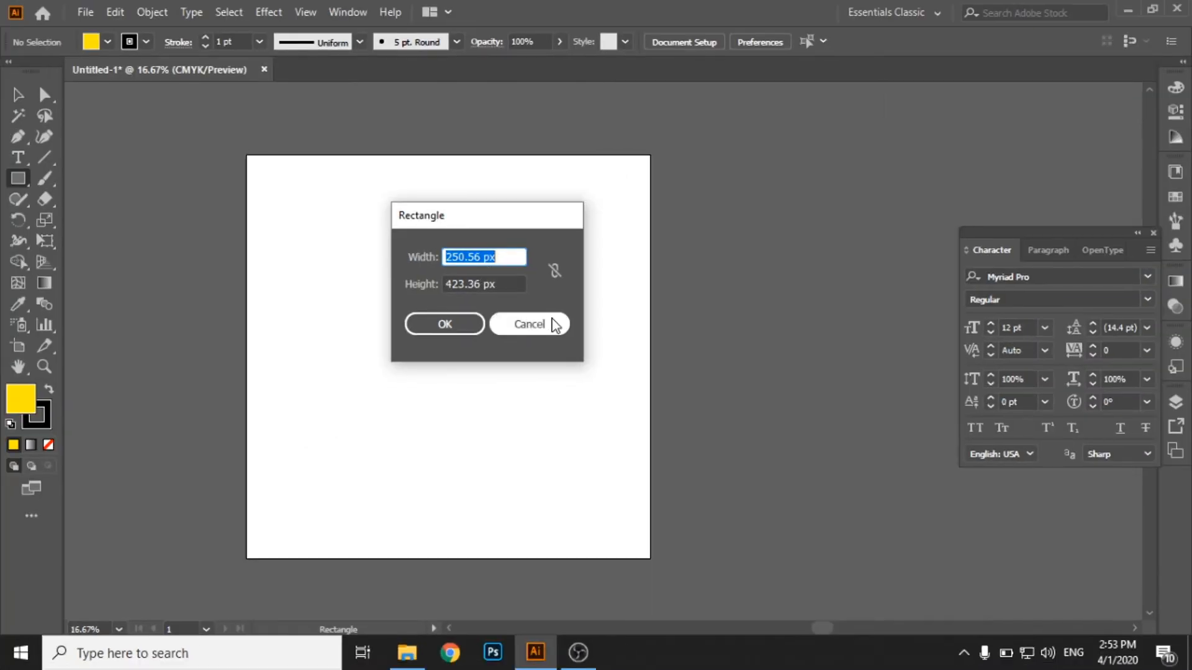
{"action": "left_click", "coordinate": [577, 380]}
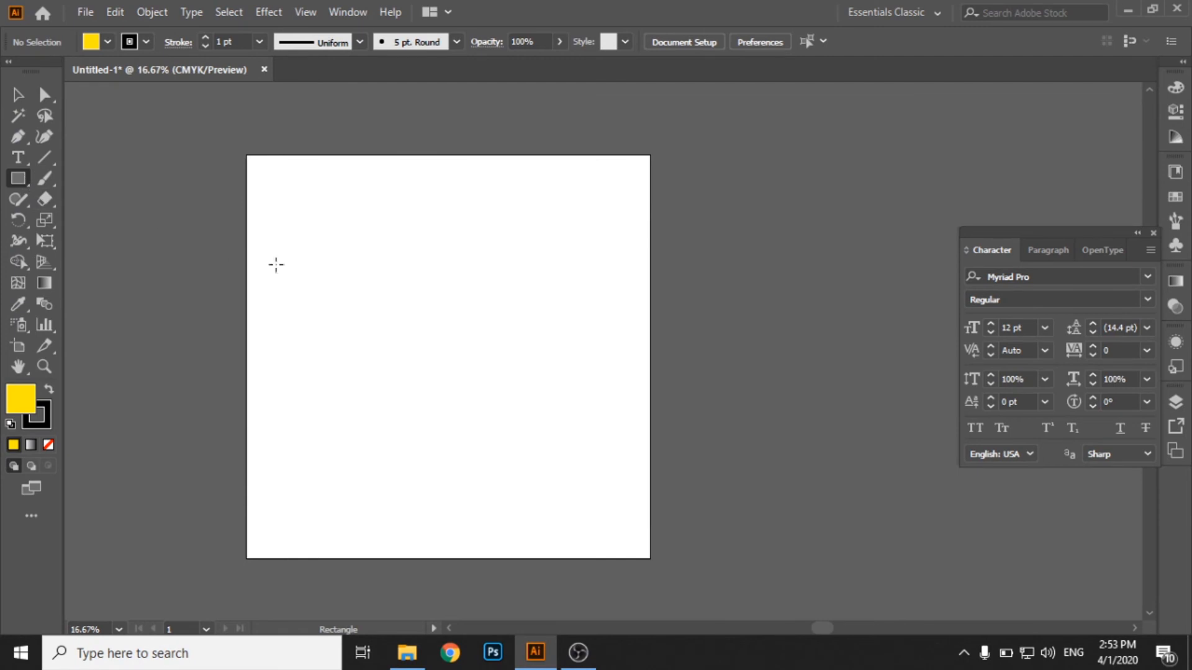
Step: Create a 500 px by 500 px rectangle at exact size in the artboard's upper-left area, and delete it
{"action": "left_click", "coordinate": [322, 264]}
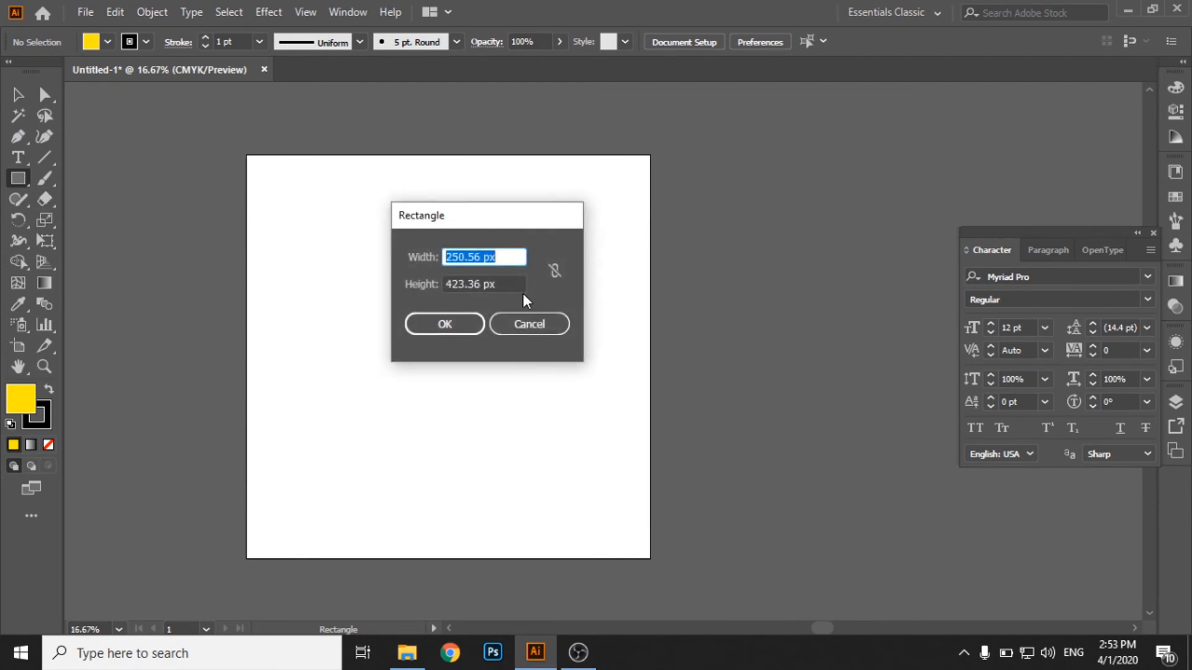
{"action": "type", "text": "500"}
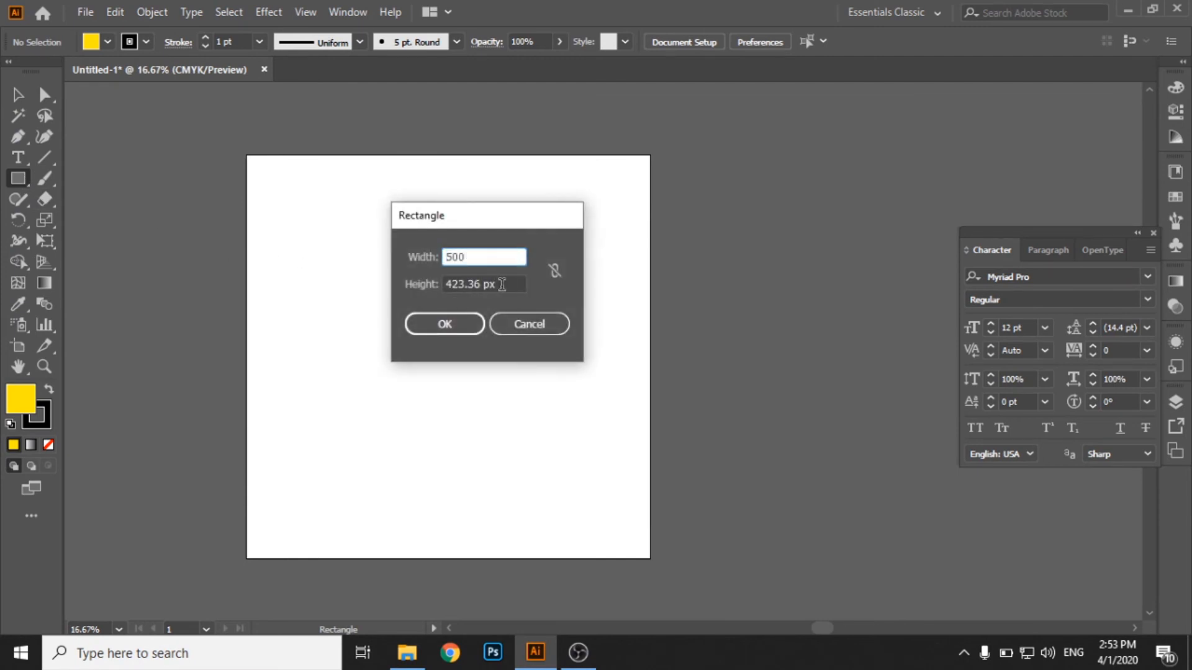
{"action": "key", "text": "Tab"}
{"action": "type", "text": "500"}
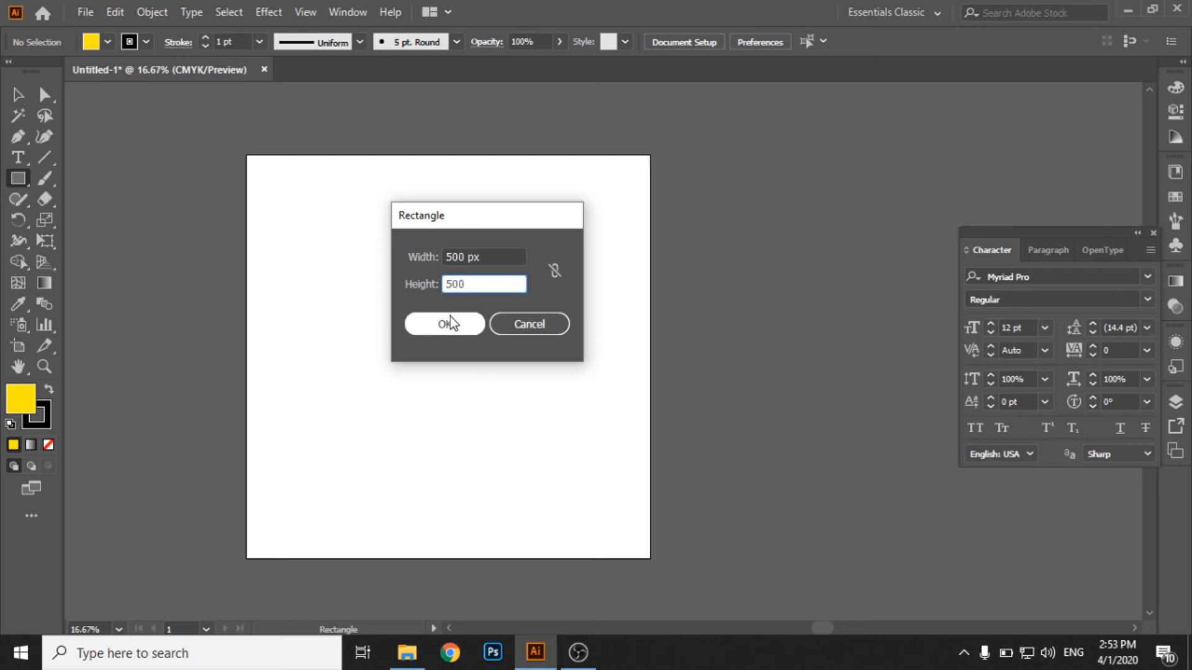
{"action": "left_click", "coordinate": [445, 324]}
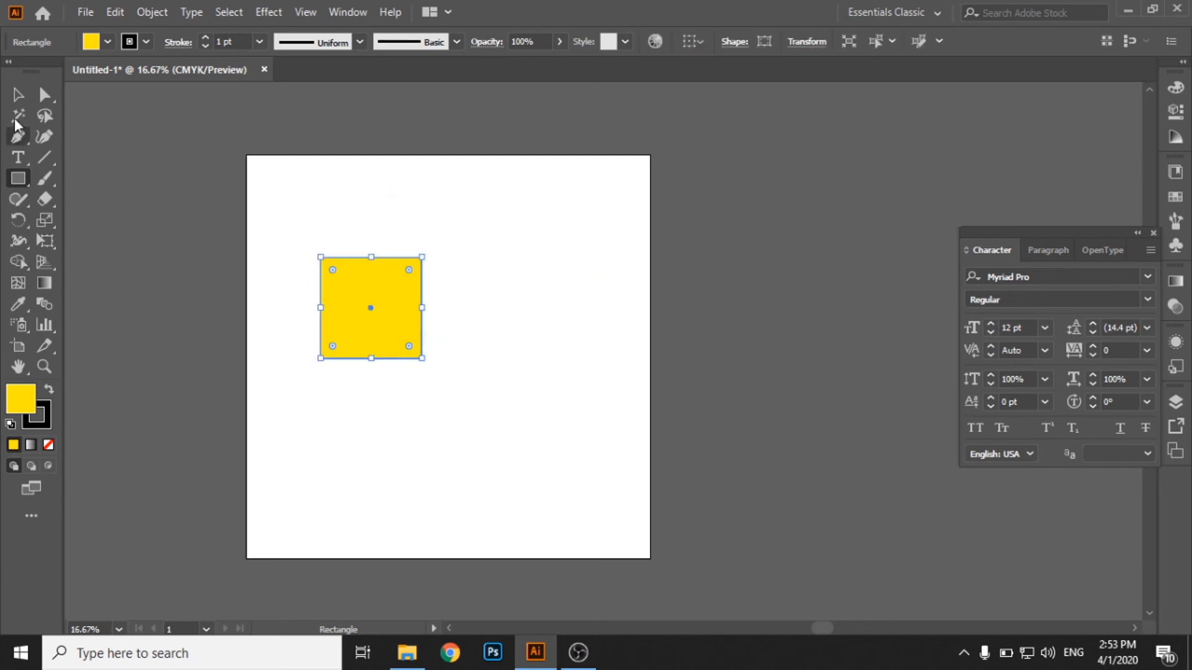
{"action": "left_click", "coordinate": [17, 95]}
{"action": "left_click", "coordinate": [488, 335]}
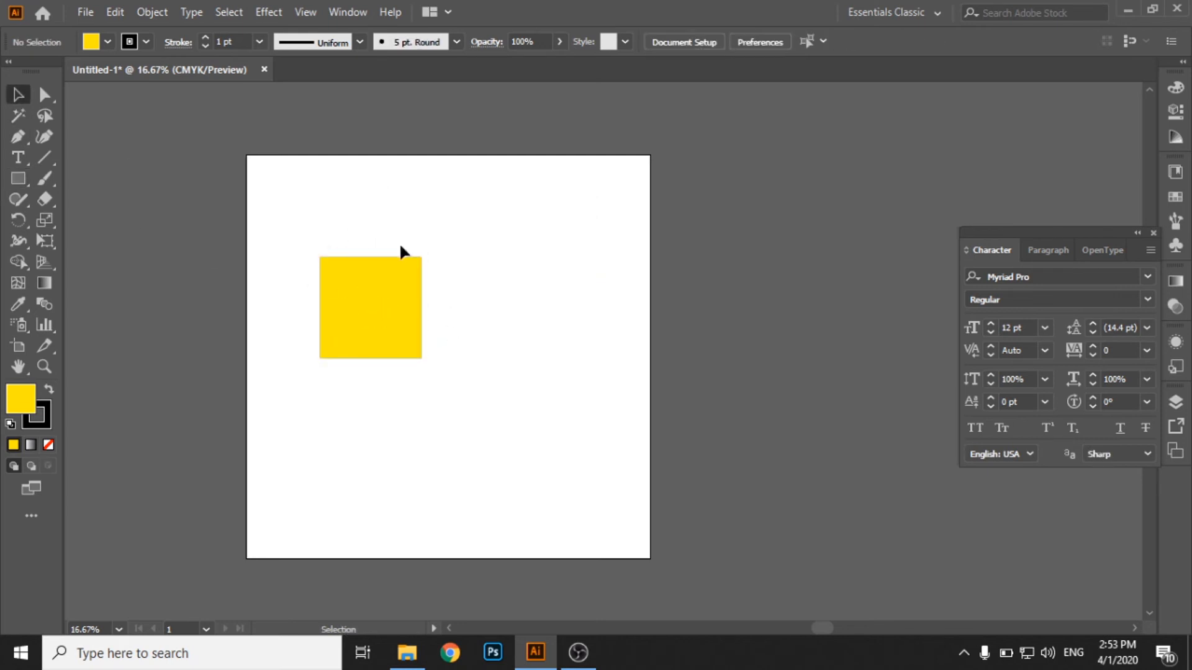
{"action": "left_click", "coordinate": [381, 319]}
{"action": "key", "text": "Delete"}
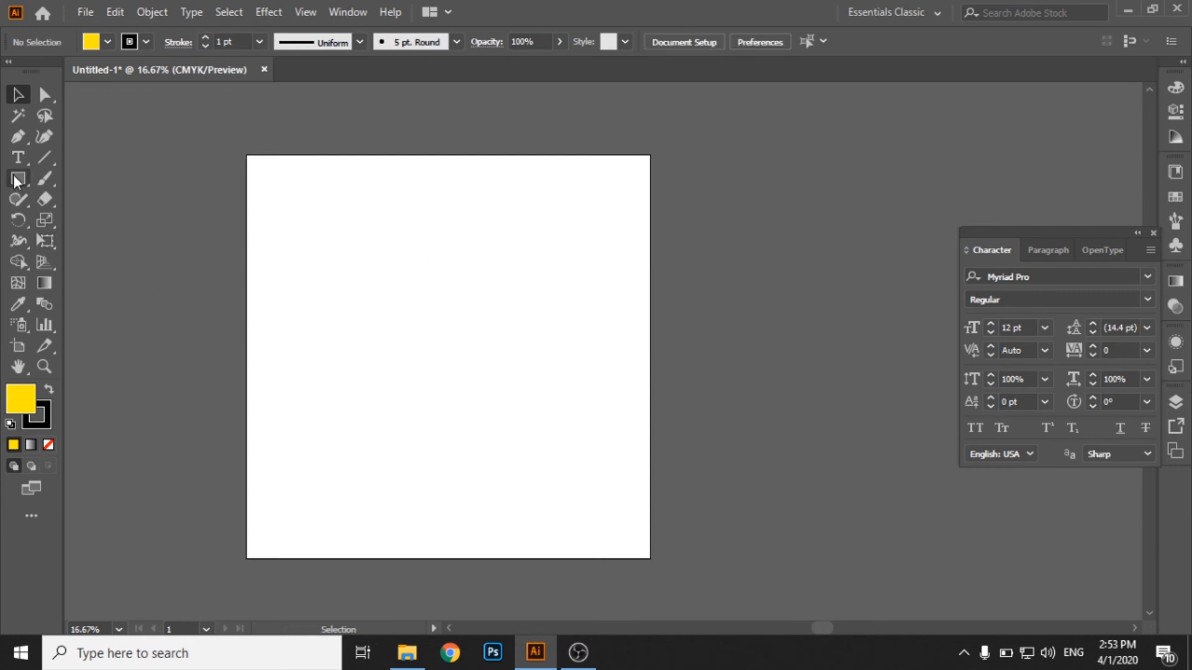
Step: Create an ellipse with an exact width of 555 px and height of 555 px near the artboard's centre
{"action": "left_click_drag", "start_coordinate": [16, 180], "coordinate": [138, 215]}
{"action": "left_click", "coordinate": [464, 313]}
{"action": "left_click_drag", "start_coordinate": [609, 267], "coordinate": [481, 223]}
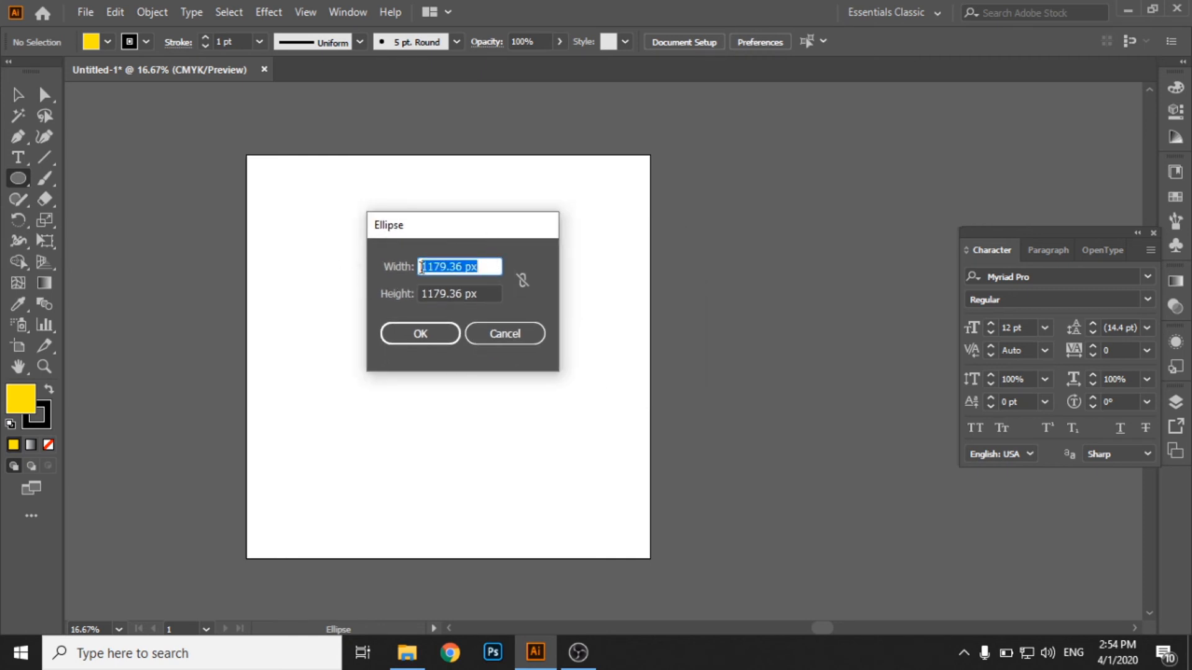
{"action": "type", "text": "555"}
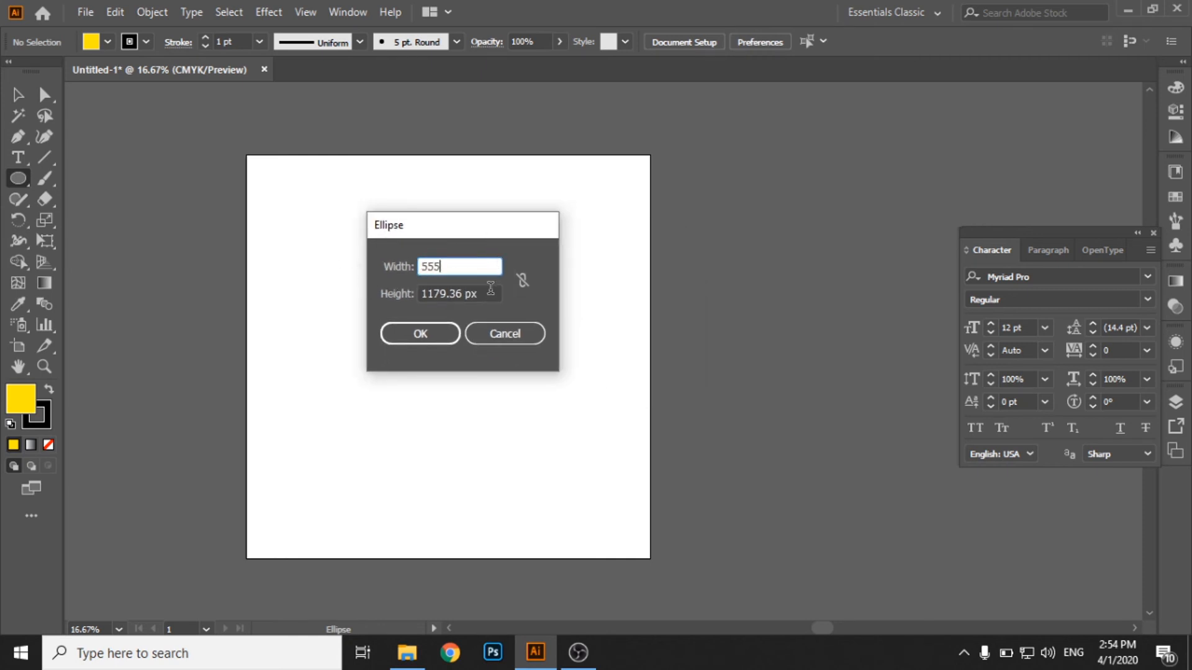
{"action": "key", "text": "Tab"}
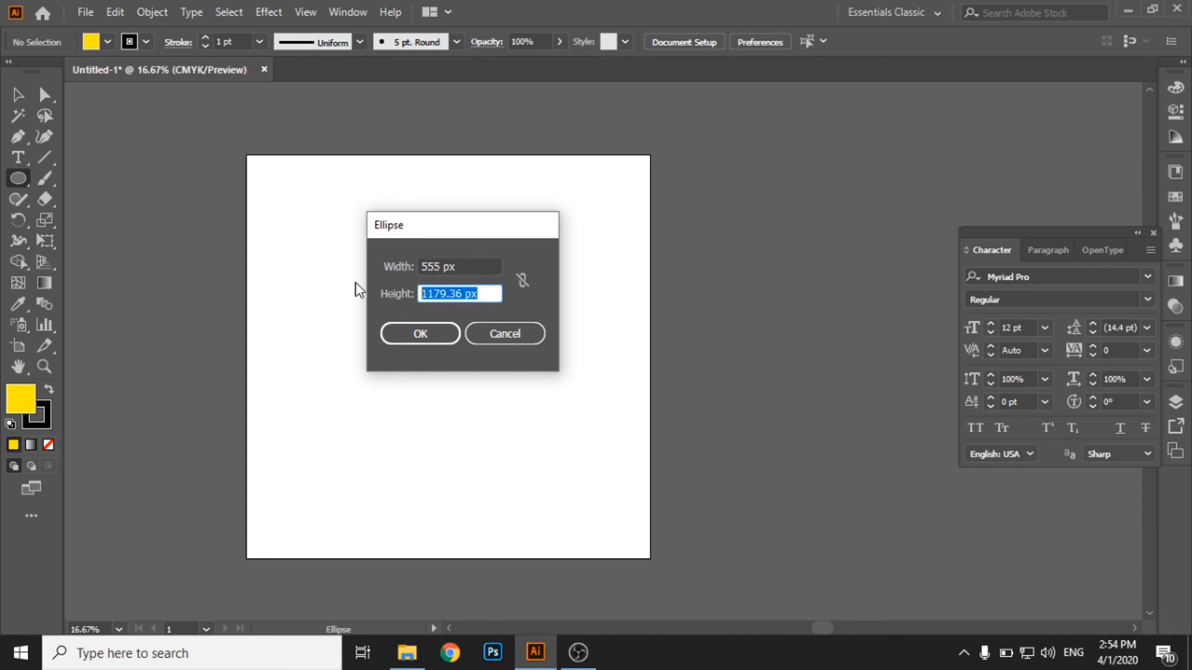
{"action": "type", "text": "555"}
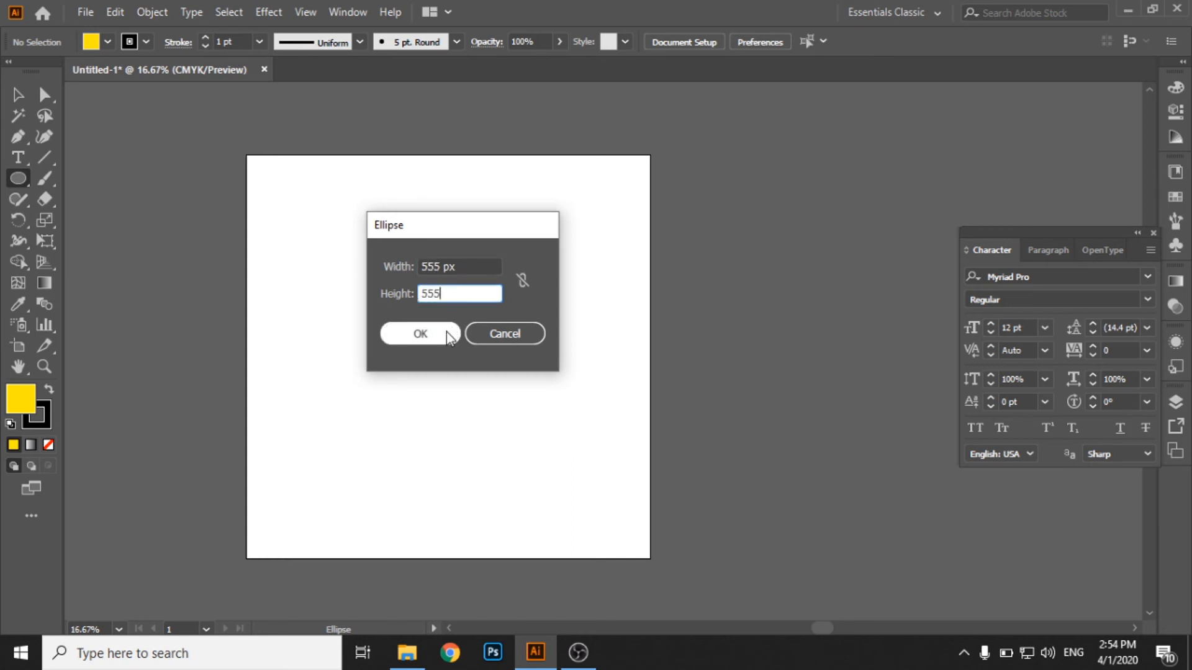
{"action": "left_click", "coordinate": [420, 333]}
Step: Move the circle toward the artboard's upper-left area and delete it
{"action": "left_click", "coordinate": [18, 94]}
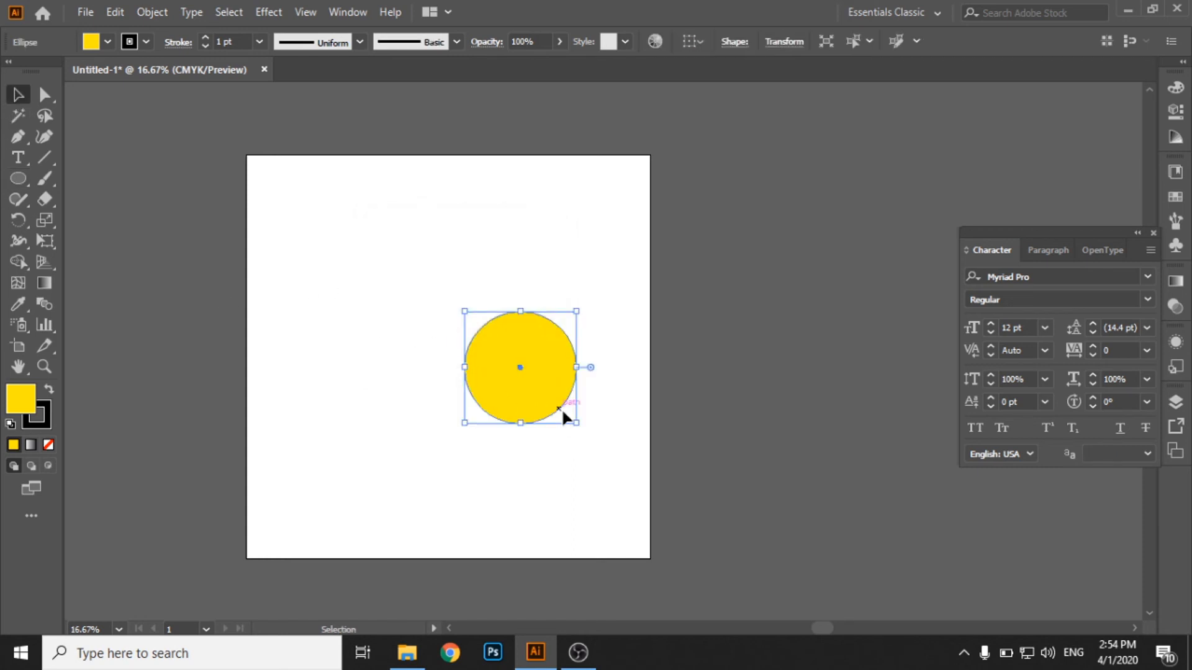
{"action": "left_click_drag", "start_coordinate": [562, 410], "coordinate": [414, 325]}
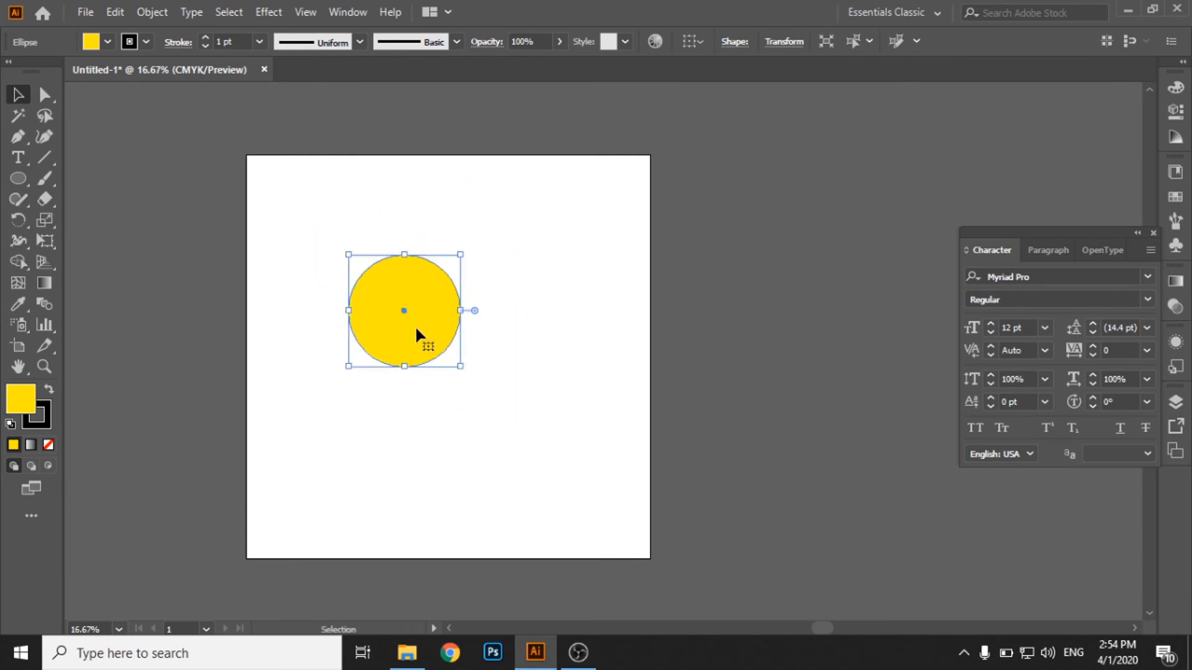
{"action": "key", "text": "Delete"}
Step: Draw a rectangle about 1223 px by 899 px across the middle of the artboard, and delete it
{"action": "left_click", "coordinate": [18, 178]}
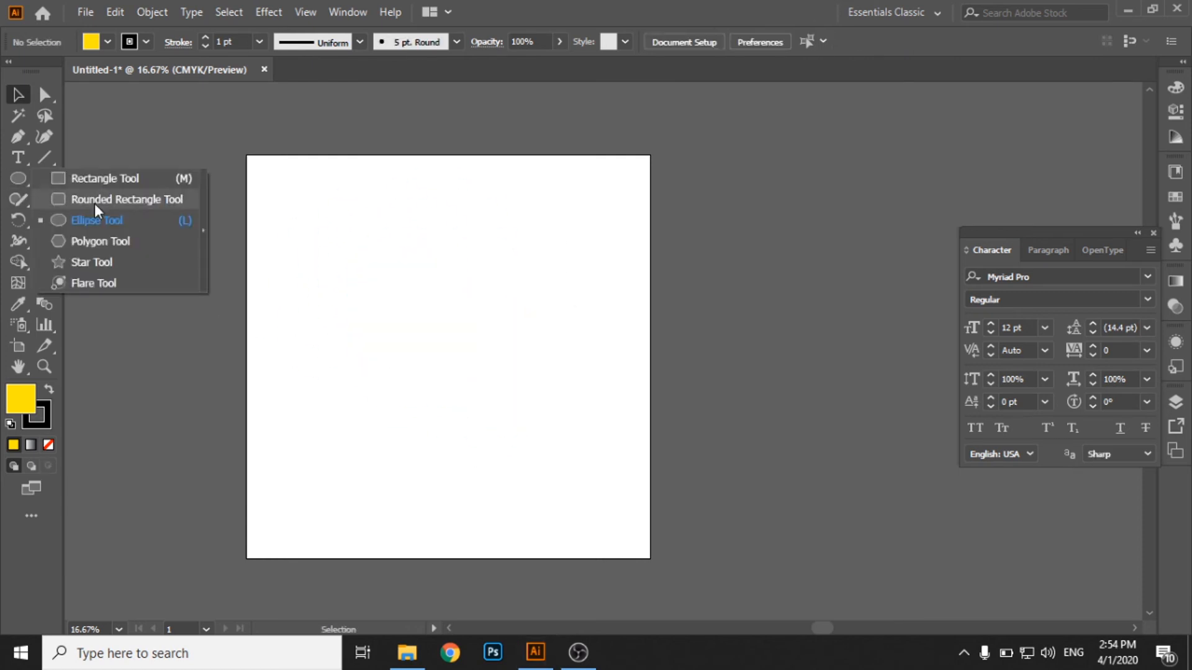
{"action": "left_click", "coordinate": [122, 180]}
{"action": "left_click_drag", "start_coordinate": [601, 441], "coordinate": [602, 440]}
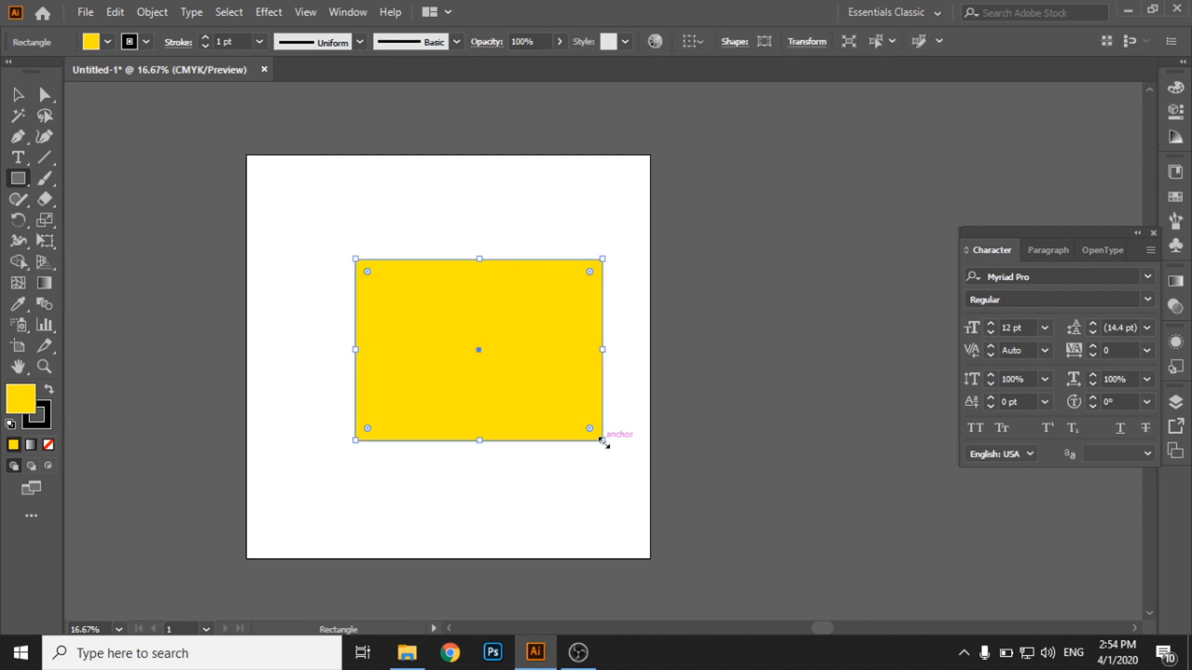
{"action": "key", "text": "Delete"}
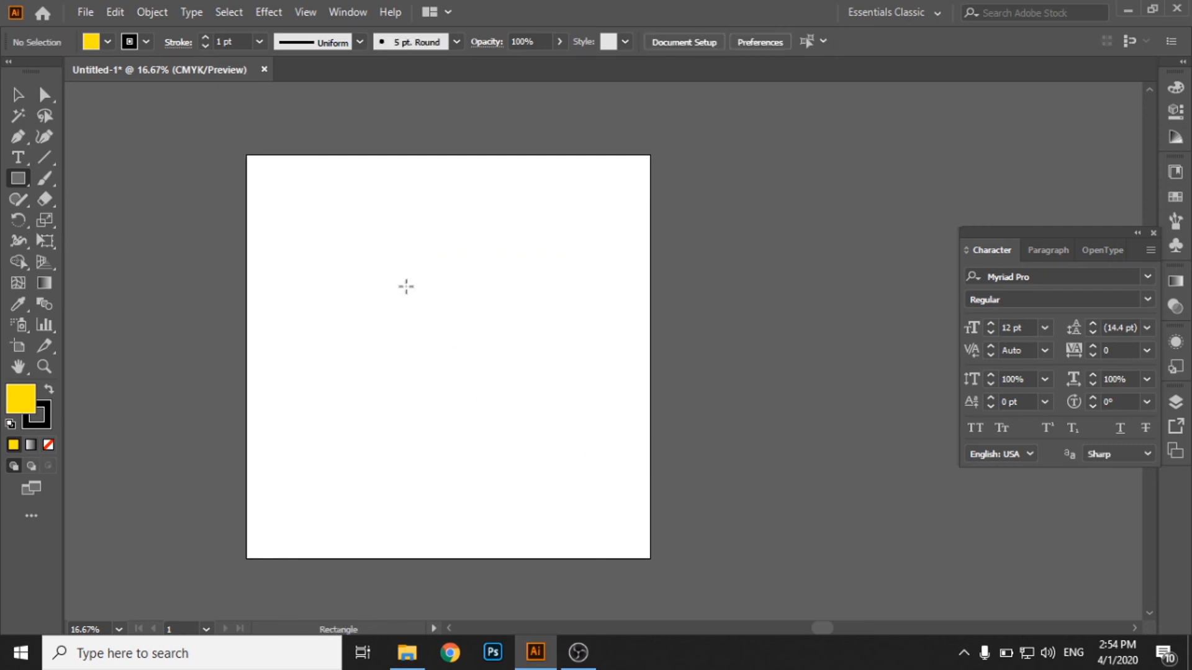
{"action": "left_click", "coordinate": [406, 286]}
{"action": "left_click", "coordinate": [501, 253]}
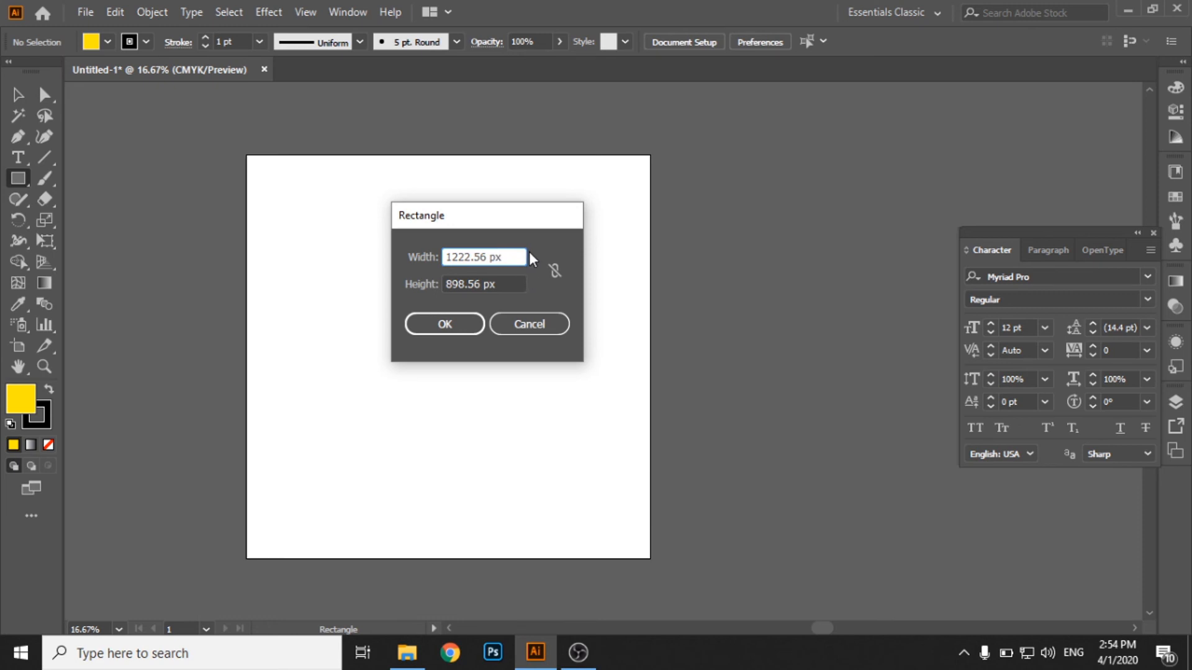
{"action": "left_click", "coordinate": [527, 322]}
{"action": "right_click", "coordinate": [19, 181]}
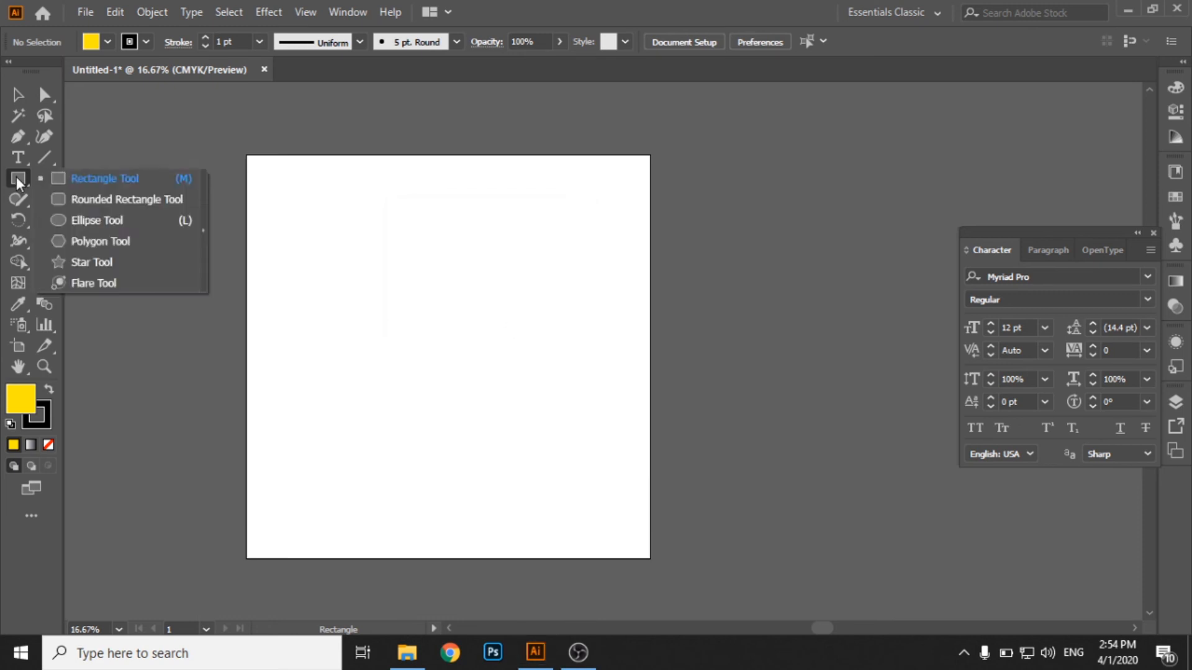
{"action": "left_click", "coordinate": [93, 180]}
Step: Inspect the radius and sides options for a new polygon, and cancel without creating it
{"action": "right_click", "coordinate": [16, 186]}
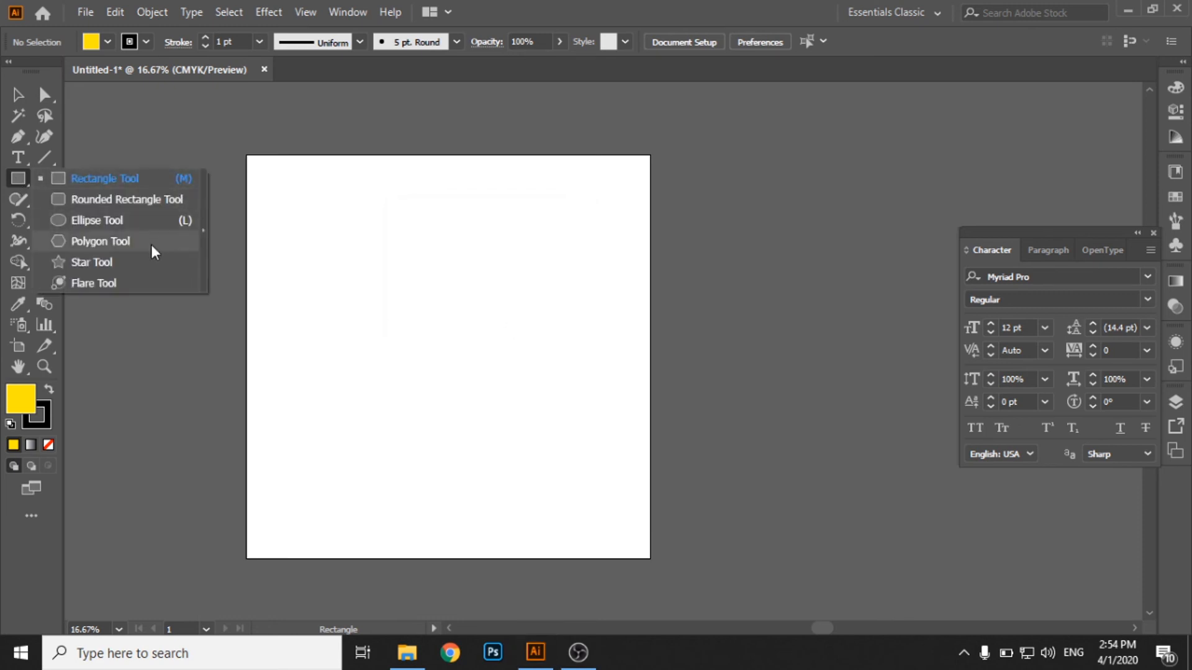
{"action": "left_click", "coordinate": [151, 245]}
{"action": "left_click", "coordinate": [399, 375]}
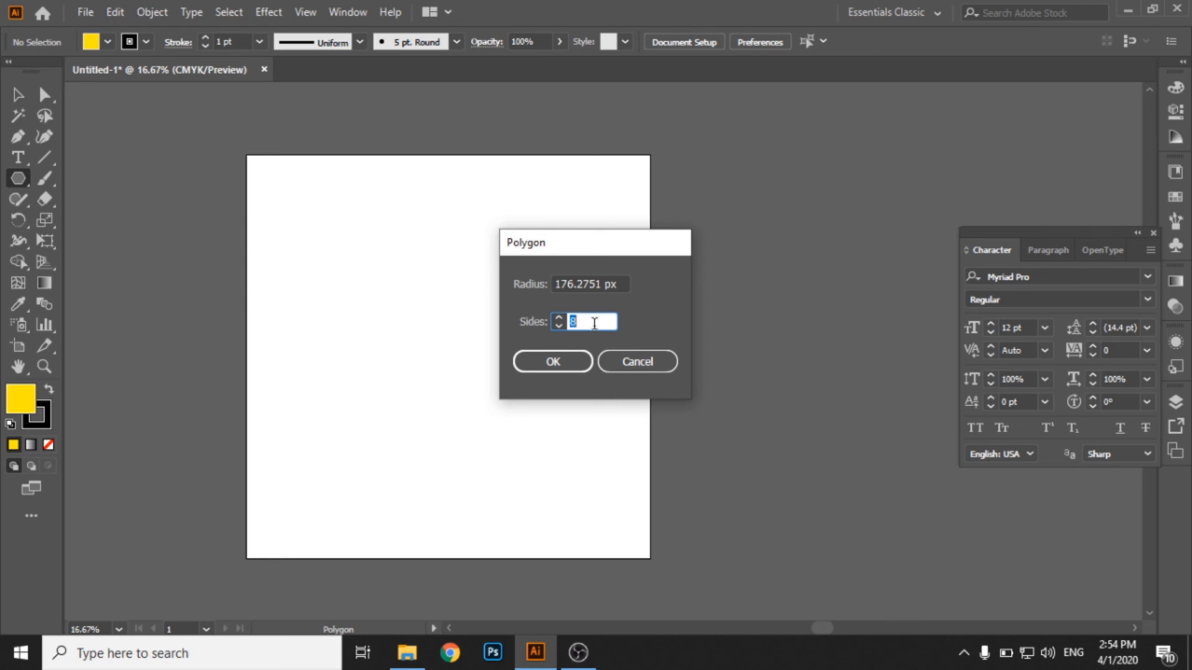
{"action": "left_click", "coordinate": [642, 361]}
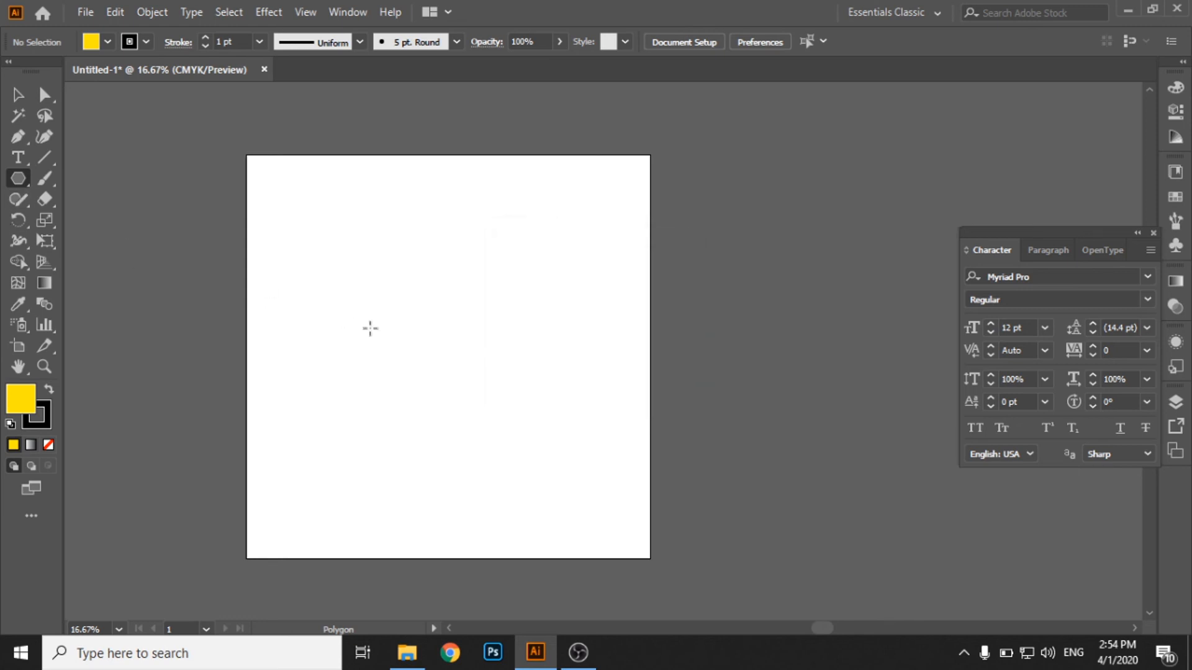
Step: Draw a polygon about 740 px wide in the artboard's upper half, varying its number of sides while drawing, and delete it
{"action": "left_click_drag", "start_coordinate": [416, 284], "coordinate": [483, 323]}
{"action": "key", "text": "Up"}
{"action": "key", "text": "Up"}
{"action": "key", "text": "Up"}
{"action": "key", "text": "Up"}
{"action": "key", "text": "Up"}
{"action": "key", "text": "Up"}
{"action": "key", "text": "Up"}
{"action": "key", "text": "Up"}
{"action": "key", "text": "Up"}
{"action": "key", "text": "Down"}
{"action": "key", "text": "Down"}
{"action": "key", "text": "Down"}
{"action": "key", "text": "Down"}
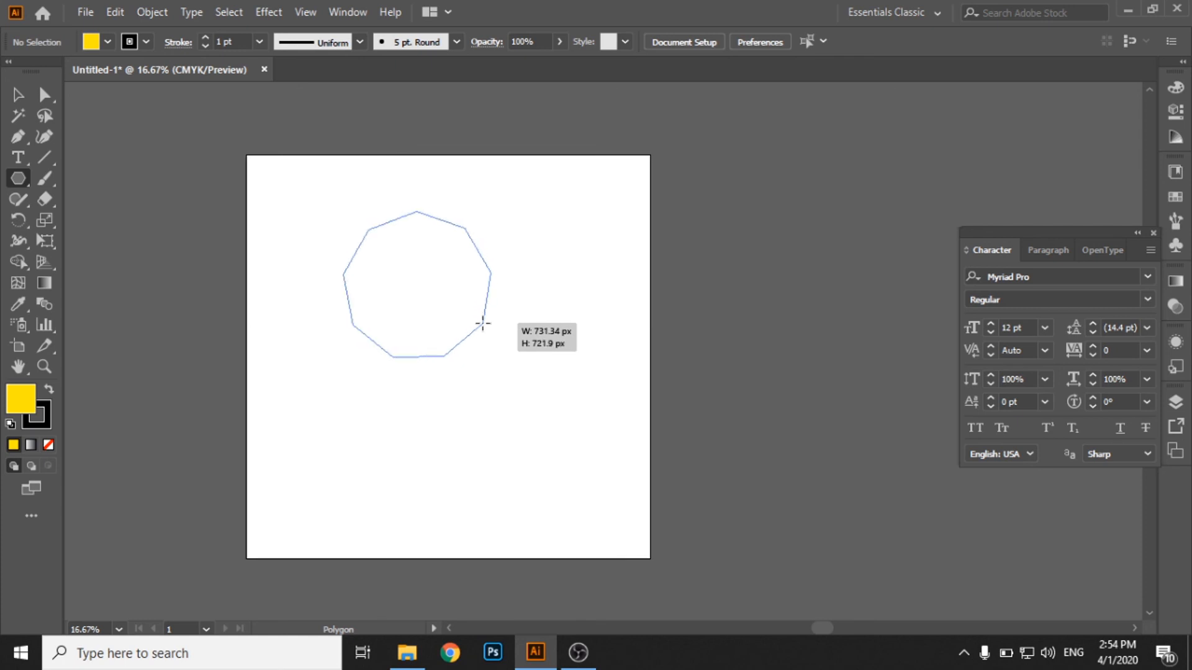
{"action": "key", "text": "Up"}
{"action": "key", "text": "Up"}
{"action": "key", "text": "Down"}
{"action": "key", "text": "Up"}
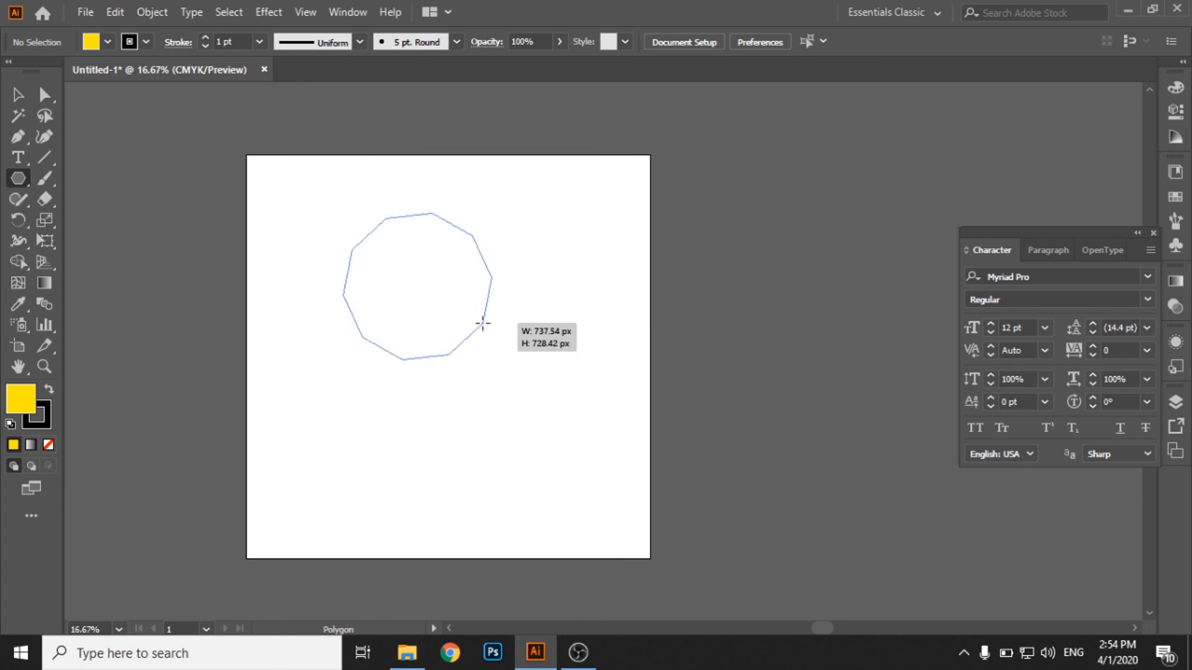
{"action": "key", "text": "Up"}
{"action": "key", "text": "Down"}
{"action": "key", "text": "Down"}
{"action": "key", "text": "Down"}
{"action": "key", "text": "Down"}
{"action": "key", "text": "Down"}
{"action": "key", "text": "Down"}
{"action": "key", "text": "Down"}
{"action": "left_click_drag", "start_coordinate": [483, 323], "coordinate": [482, 323]}
{"action": "key", "text": "Delete"}
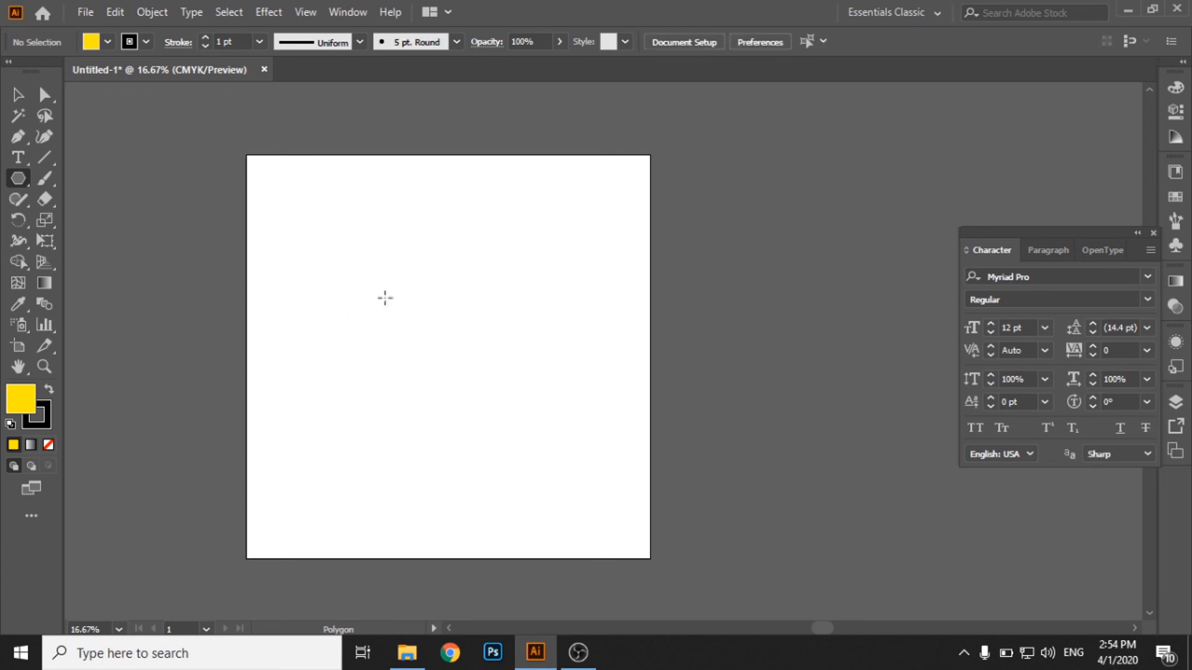
Step: Create a 16-sided and a 10-sided polygon side by side in the artboard's upper half, both with a radius of 371.3441 px
{"action": "left_click", "coordinate": [385, 298]}
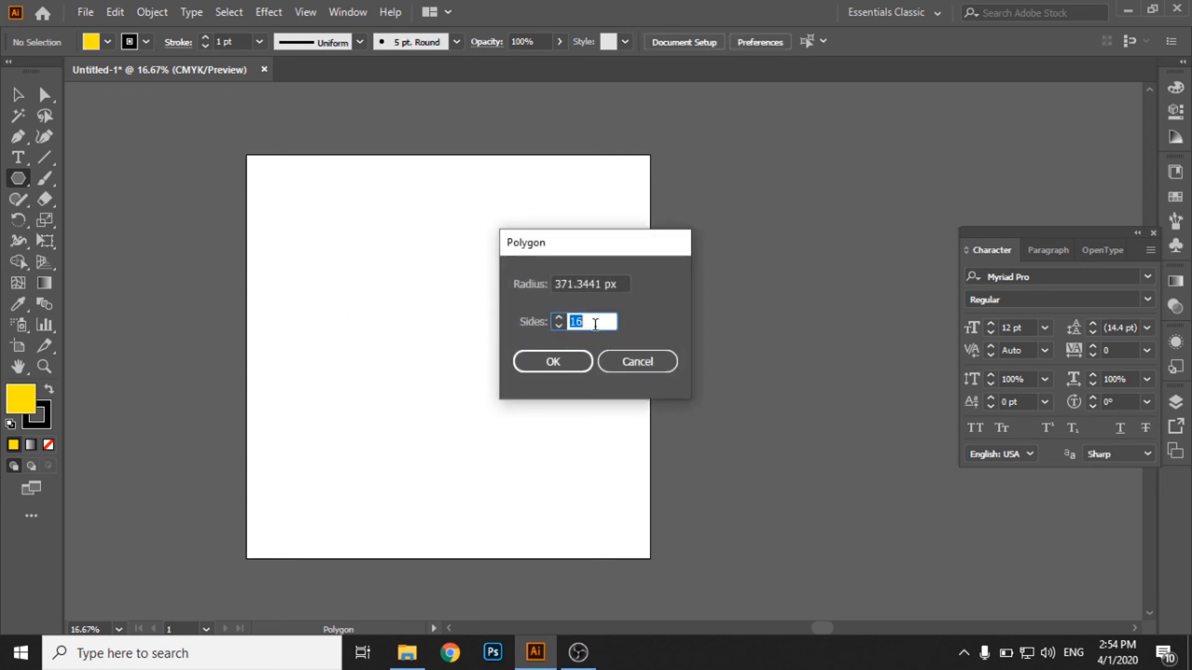
{"action": "left_click", "coordinate": [572, 362]}
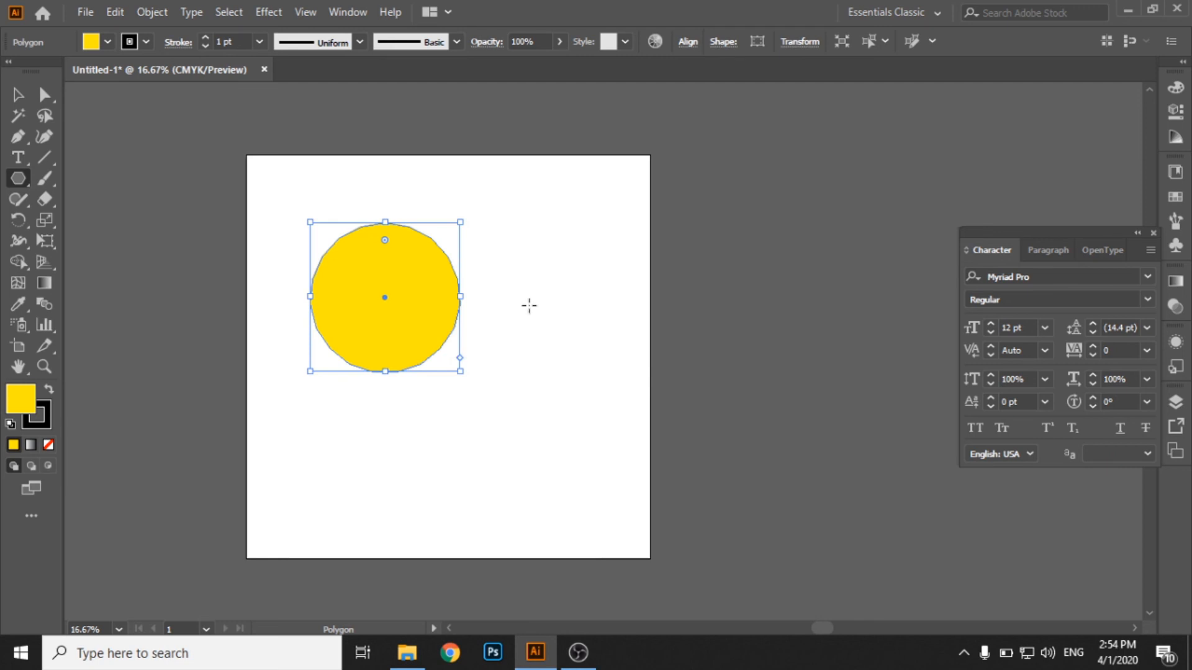
{"action": "left_click", "coordinate": [529, 305]}
{"action": "type", "text": "10"}
{"action": "left_click", "coordinate": [561, 360]}
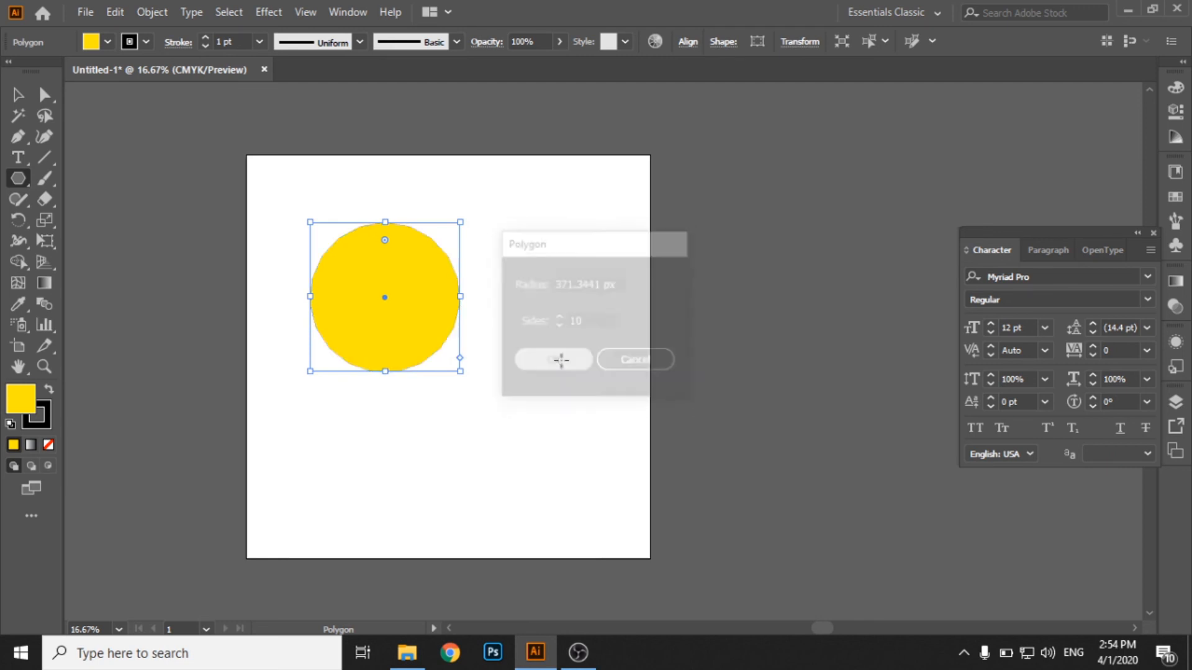
Step: Create a 3-sided polygon and a 5-sided polygon with a 371.3441 px radius side by side in the artboard's lower half
{"action": "left_click", "coordinate": [422, 455]}
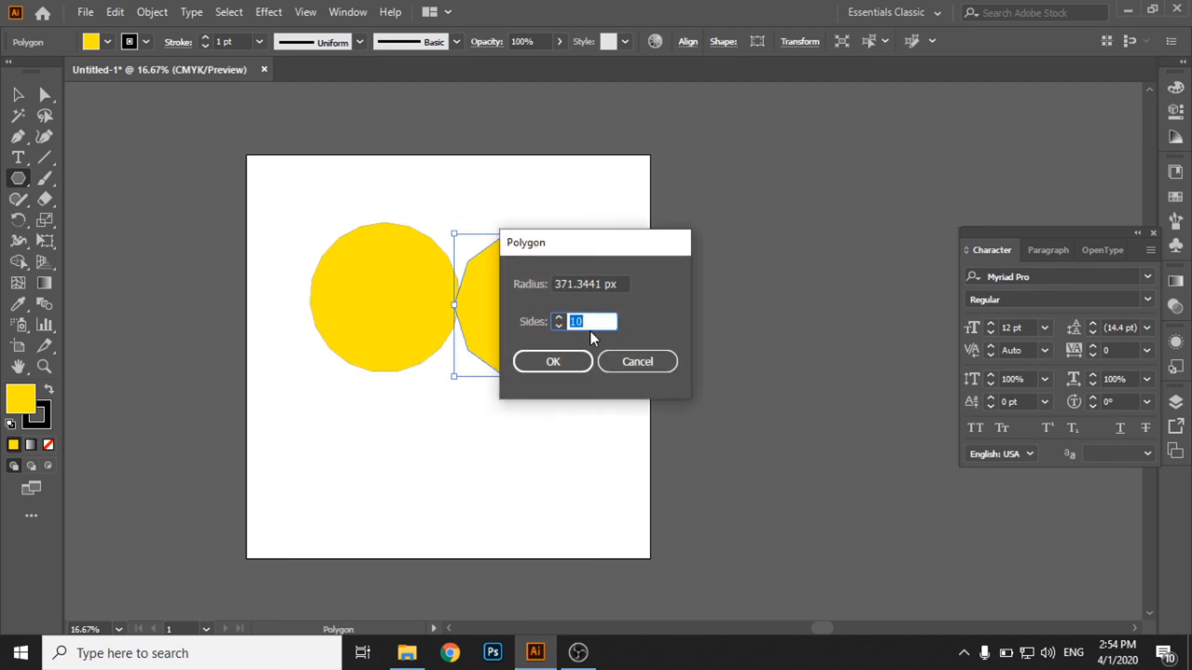
{"action": "type", "text": "3"}
{"action": "left_click", "coordinate": [578, 360]}
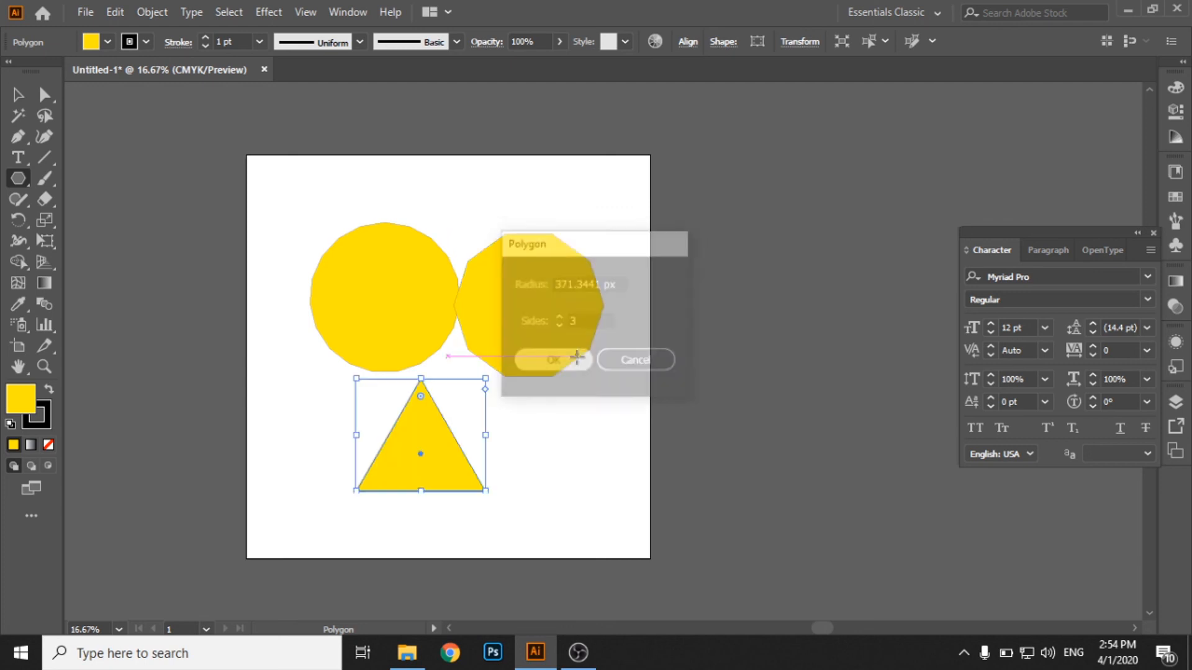
{"action": "left_click", "coordinate": [562, 434]}
{"action": "type", "text": "5"}
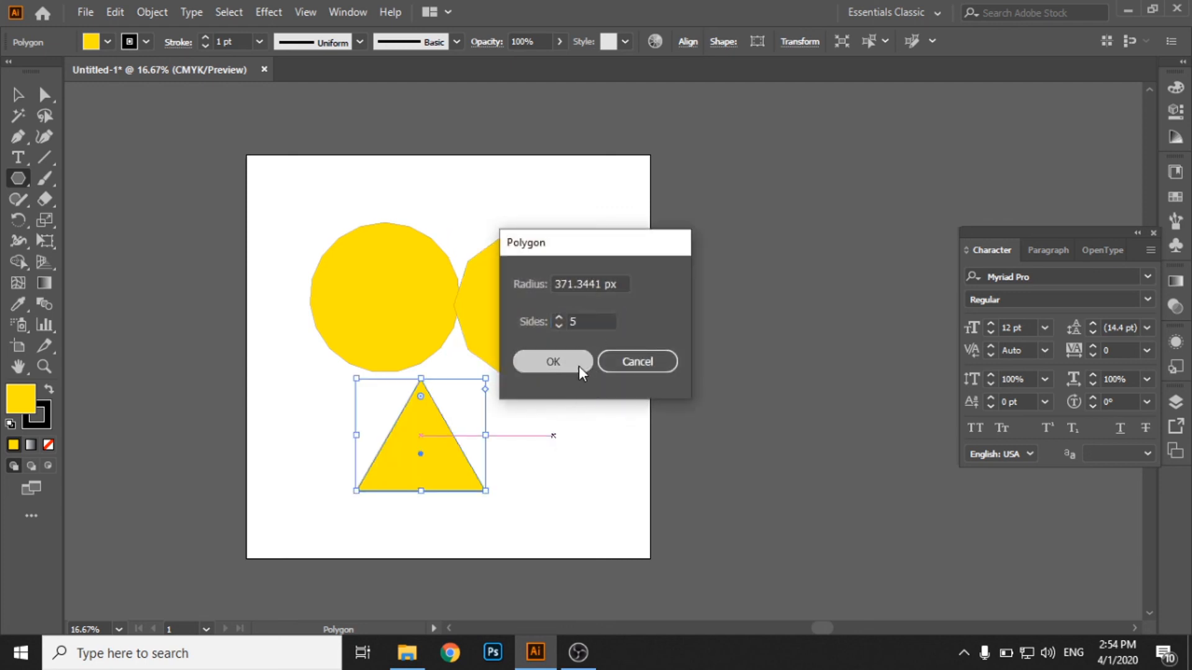
{"action": "left_click", "coordinate": [576, 365]}
Step: Create a 6-sided polygon with a 371.3441 px radius near the artboard's top edge, above the other polygons
{"action": "left_click", "coordinate": [454, 185]}
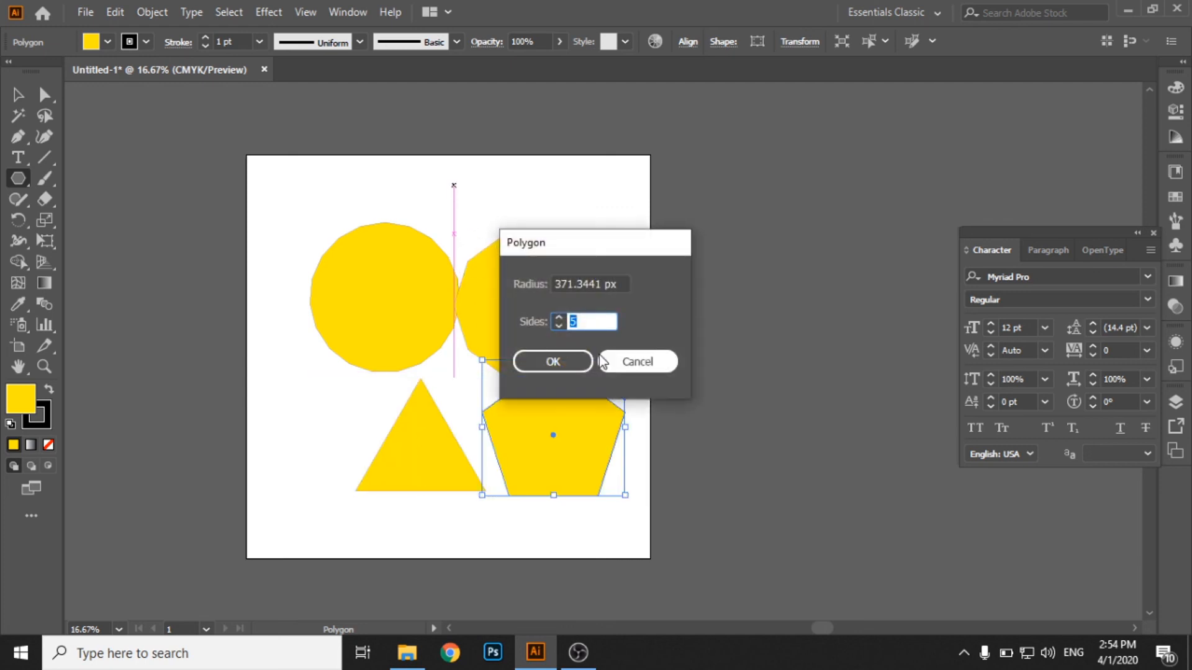
{"action": "type", "text": "6"}
{"action": "left_click", "coordinate": [570, 360]}
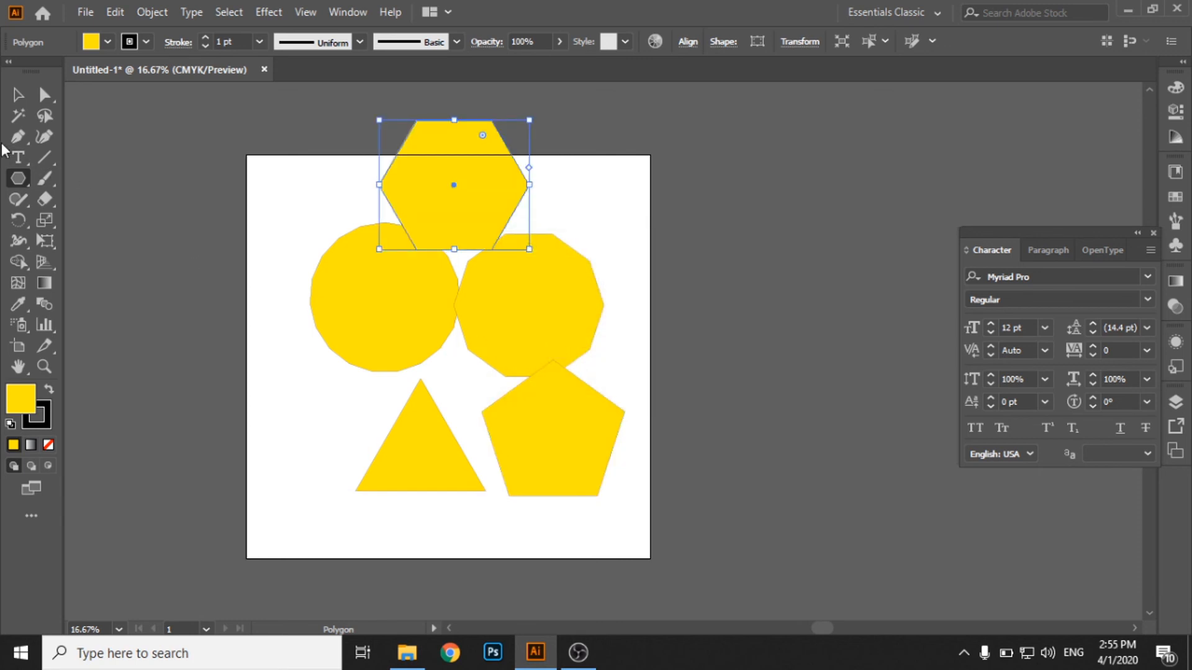
Step: Select all the polygons on the artboard together and delete them
{"action": "left_click", "coordinate": [18, 94]}
{"action": "left_click", "coordinate": [234, 222]}
{"action": "left_click_drag", "start_coordinate": [282, 155], "coordinate": [668, 572]}
{"action": "key", "text": "Delete"}
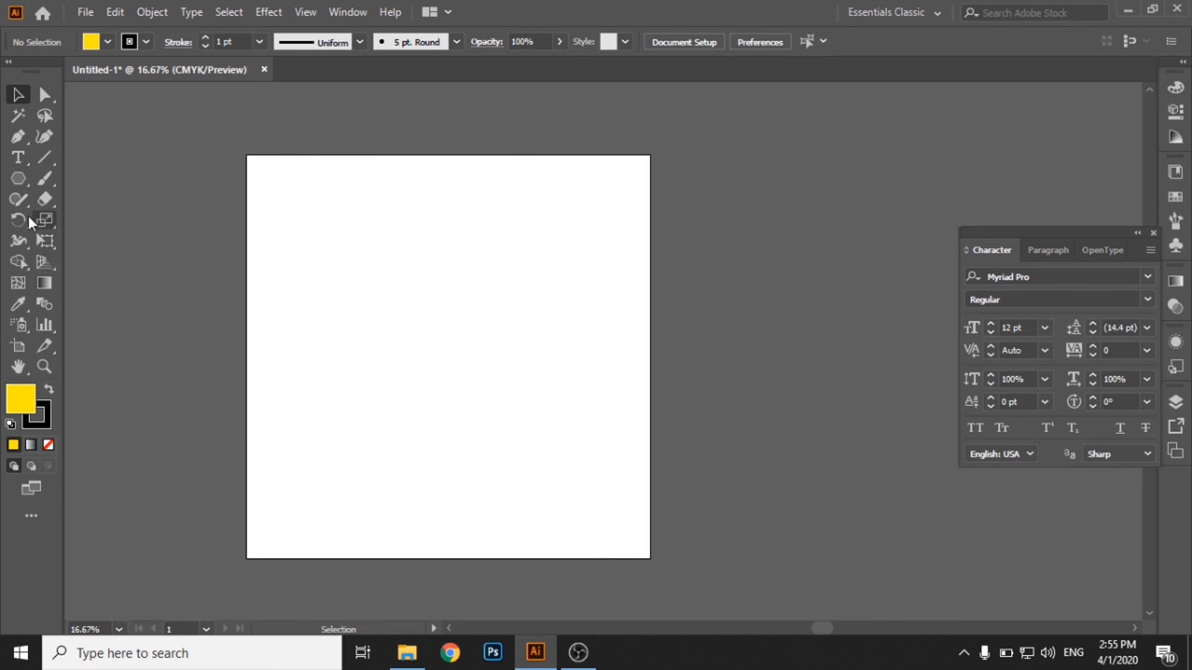
Step: Restore the Rectangle tool as the current shape tool and return to the Selection tool
{"action": "left_click", "coordinate": [19, 185]}
{"action": "left_click", "coordinate": [71, 178]}
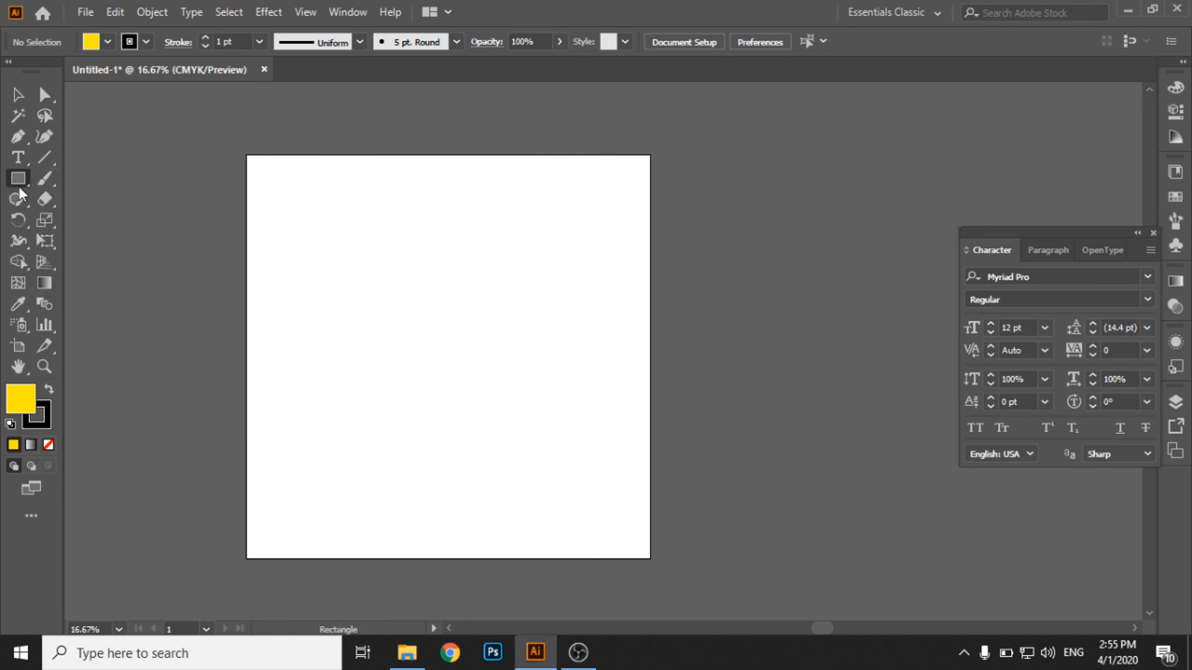
{"action": "left_click", "coordinate": [19, 180]}
{"action": "left_click", "coordinate": [58, 181]}
{"action": "left_click", "coordinate": [17, 94]}
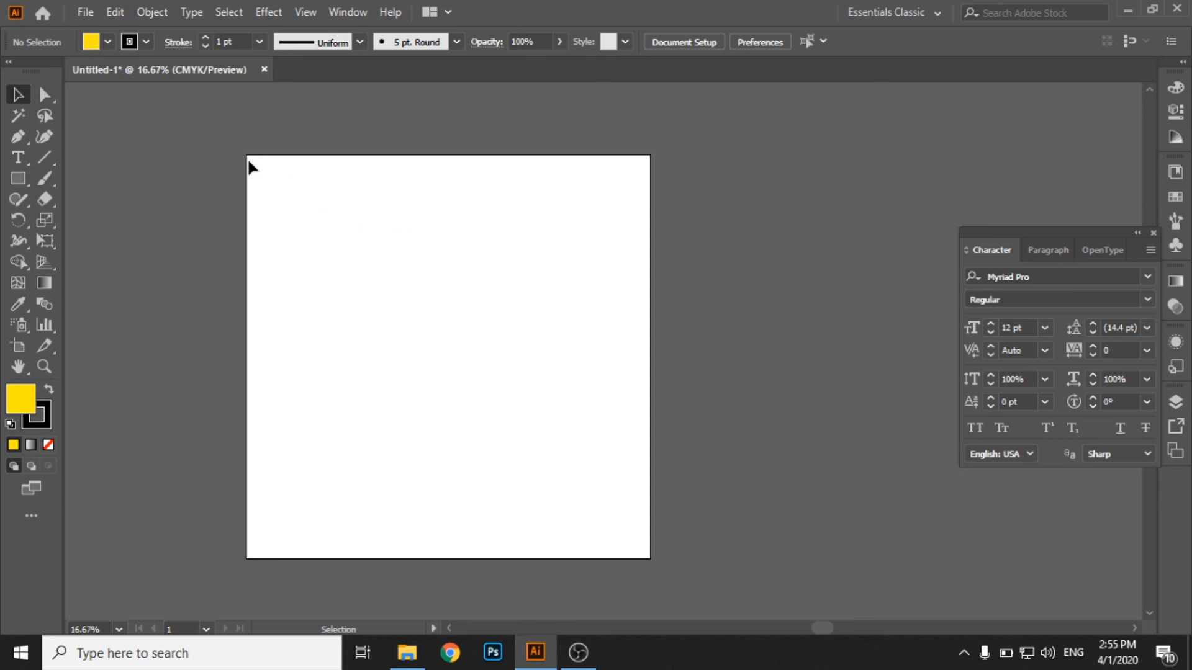
{"action": "mouse_move", "coordinate": [586, 659]}
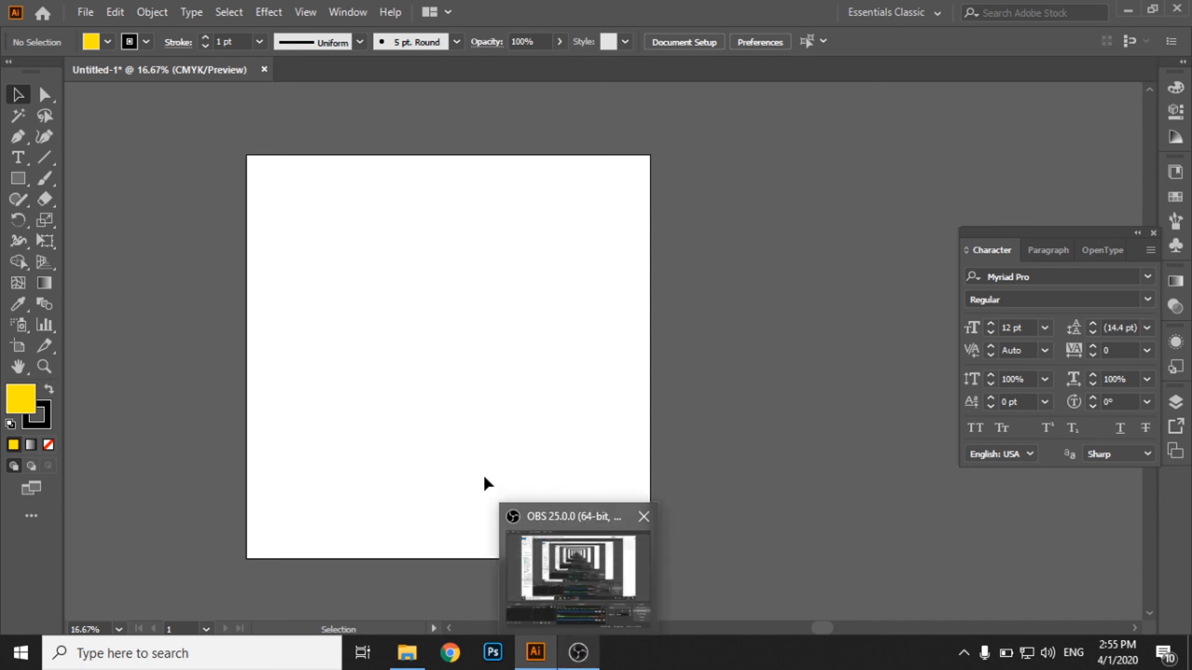